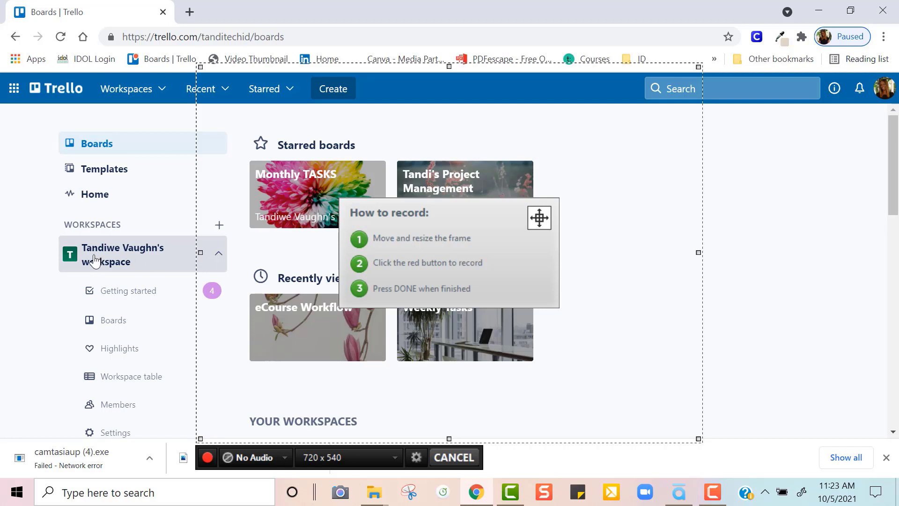
Step: Collapse the workspace in the Trello sidebar and resize the recording frame to 1270 x 530 around the Trello page
{"action": "left_click", "coordinate": [217, 254]}
{"action": "left_click_drag", "start_coordinate": [199, 252], "coordinate": [10, 251]}
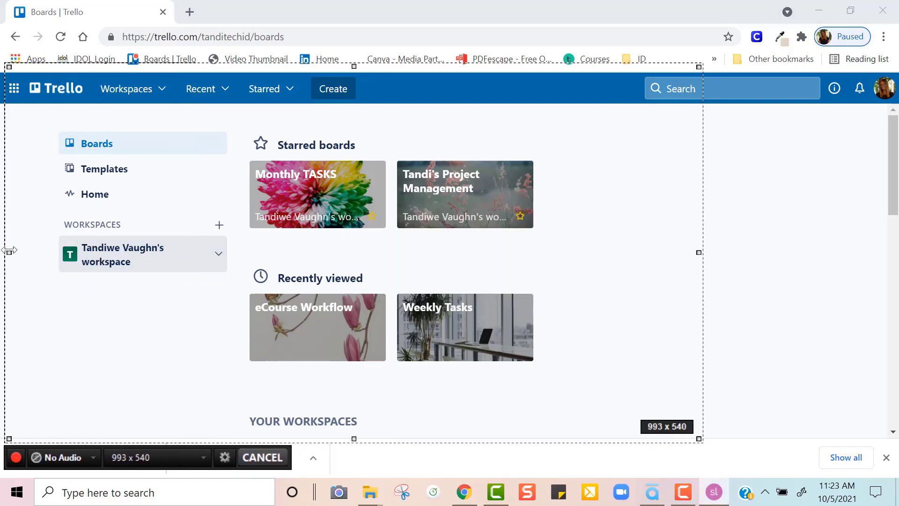
{"action": "left_click_drag", "start_coordinate": [352, 64], "coordinate": [354, 74]}
{"action": "left_click_drag", "start_coordinate": [698, 256], "coordinate": [894, 255]}
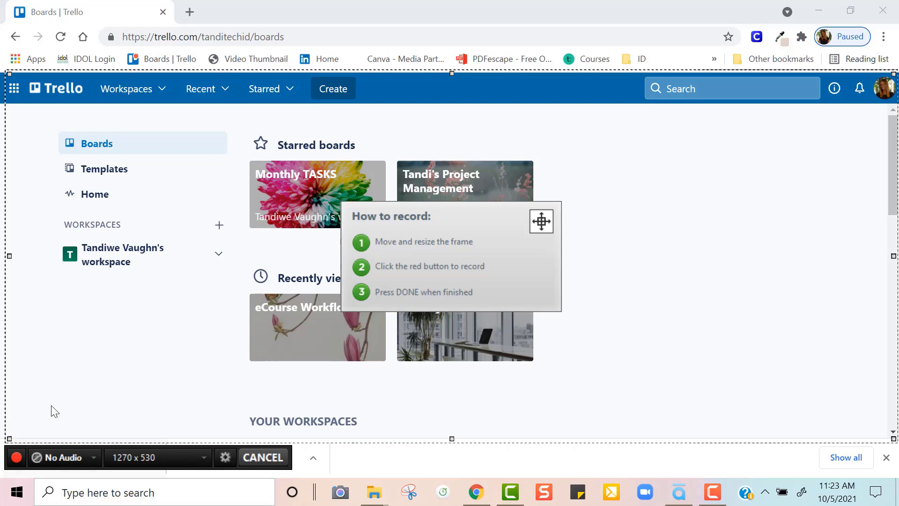
Step: Review the audio sources, keep No Audio, and start the screen recording
{"action": "left_click", "coordinate": [94, 458]}
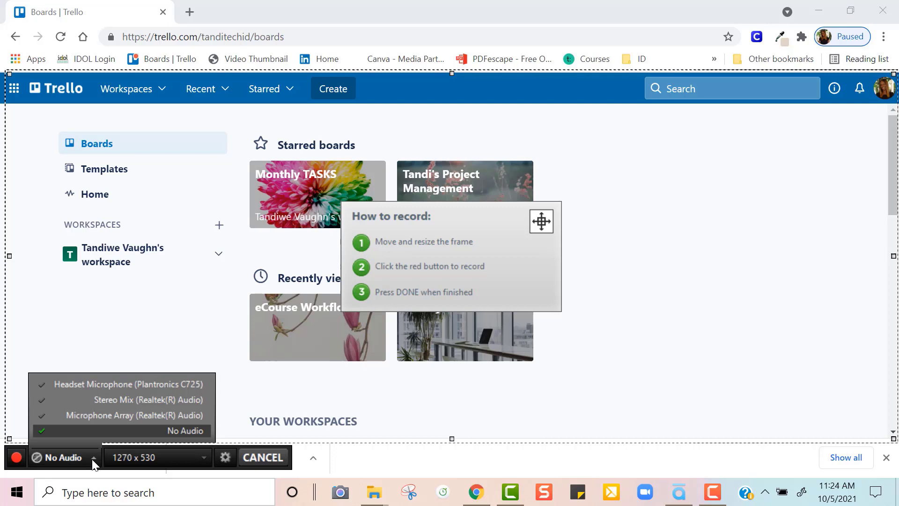
{"action": "left_click", "coordinate": [539, 398]}
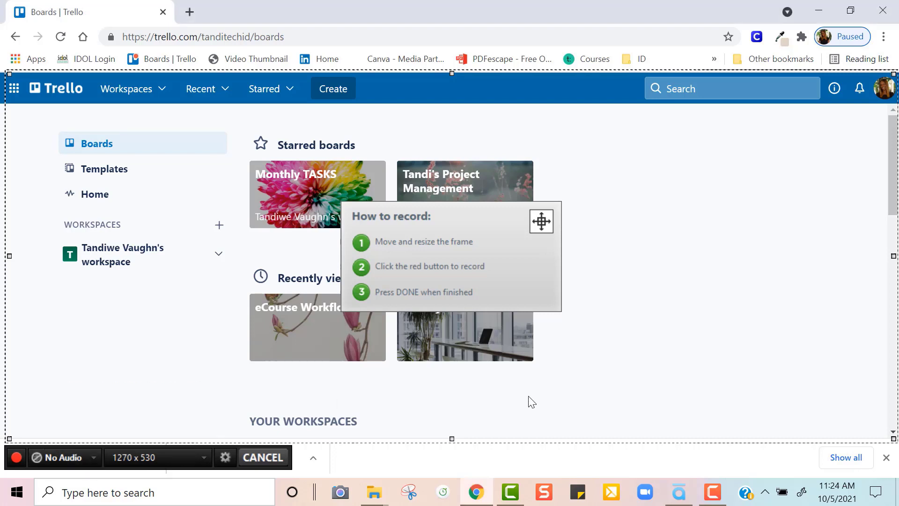
{"action": "left_click", "coordinate": [16, 458]}
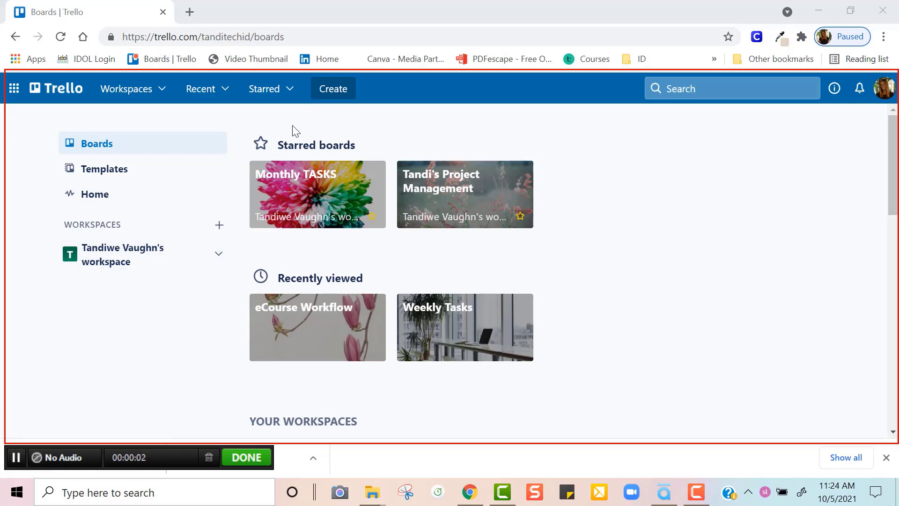
Step: Create a new Trello board titled "Weekly Tasks"
{"action": "left_click", "coordinate": [335, 94]}
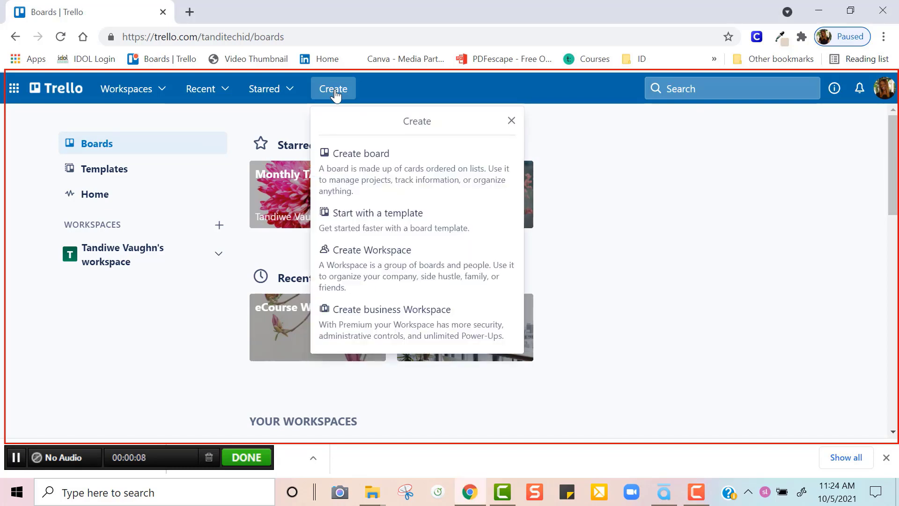
{"action": "left_click", "coordinate": [338, 157]}
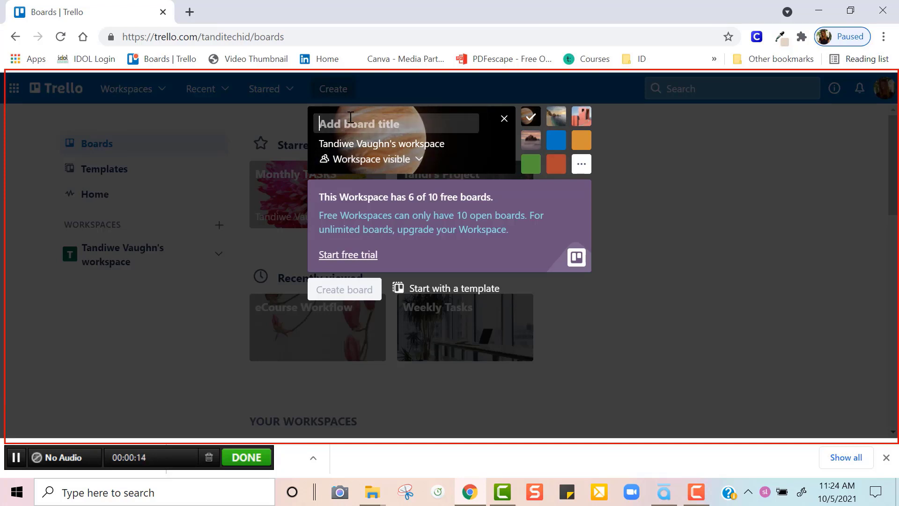
{"action": "type", "text": "Weekl"}
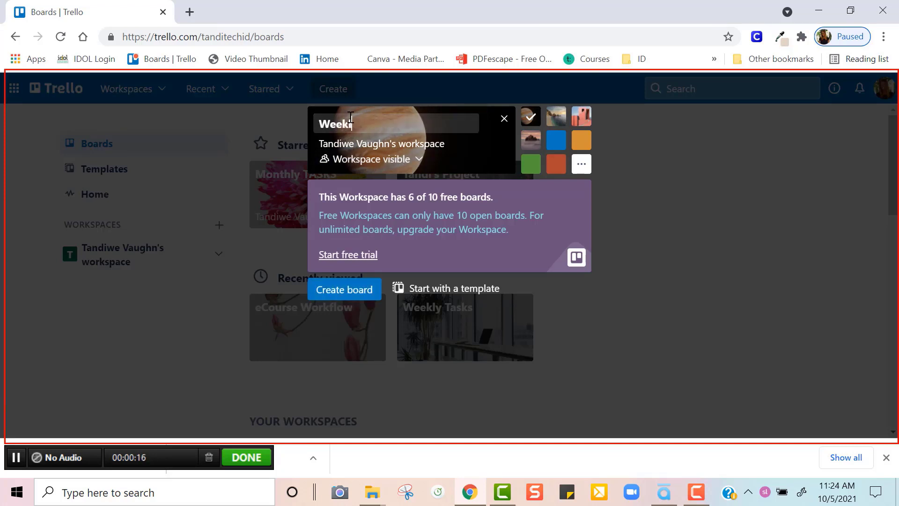
{"action": "type", "text": "y Tasks"}
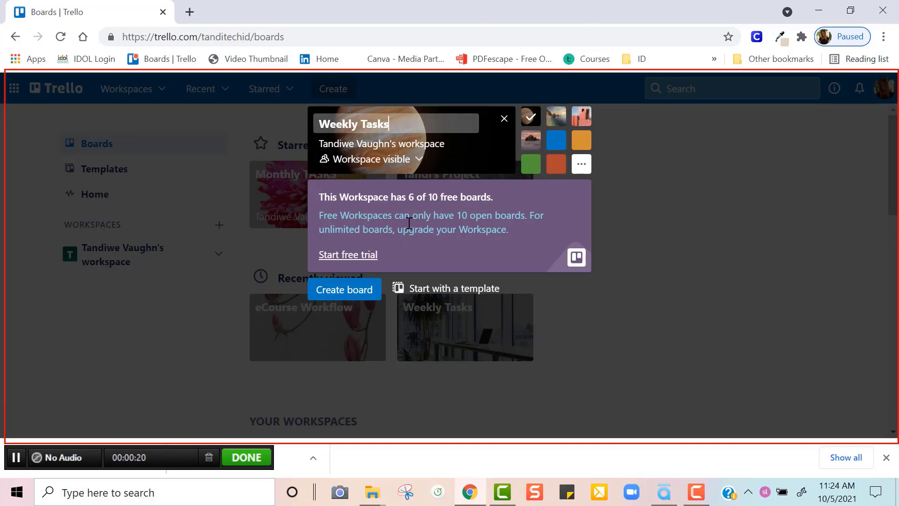
{"action": "left_click", "coordinate": [331, 293]}
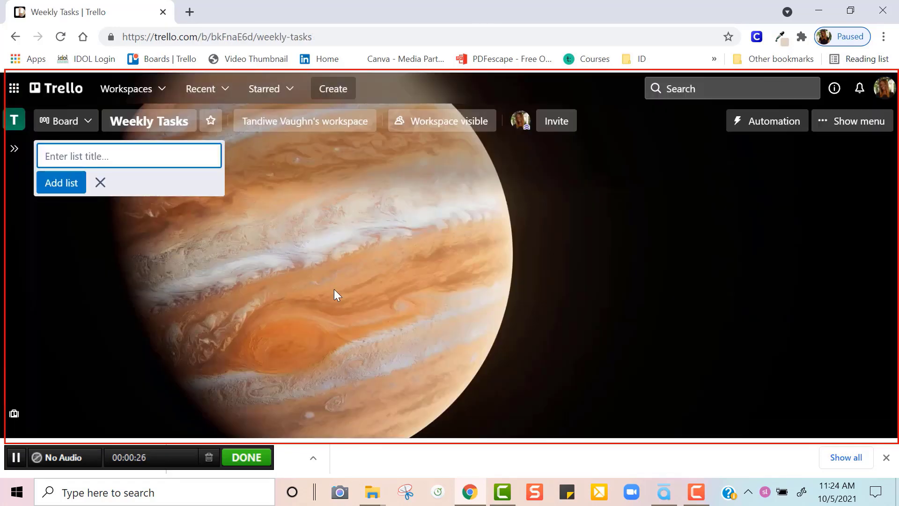
Step: Stop the screen recording and switch to Articulate Storyline, moving the Insert Slides dialog up to reveal its insertion controls
{"action": "key", "text": "Escape"}
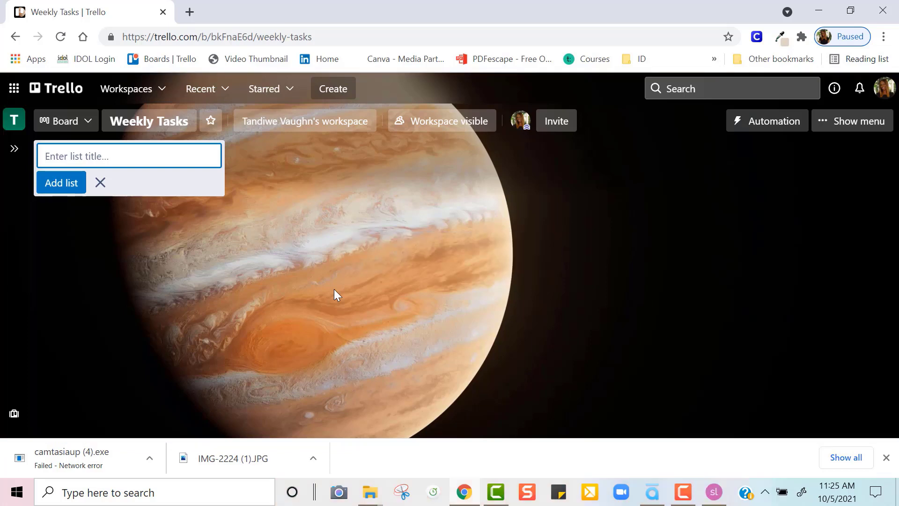
{"action": "left_click", "coordinate": [714, 496]}
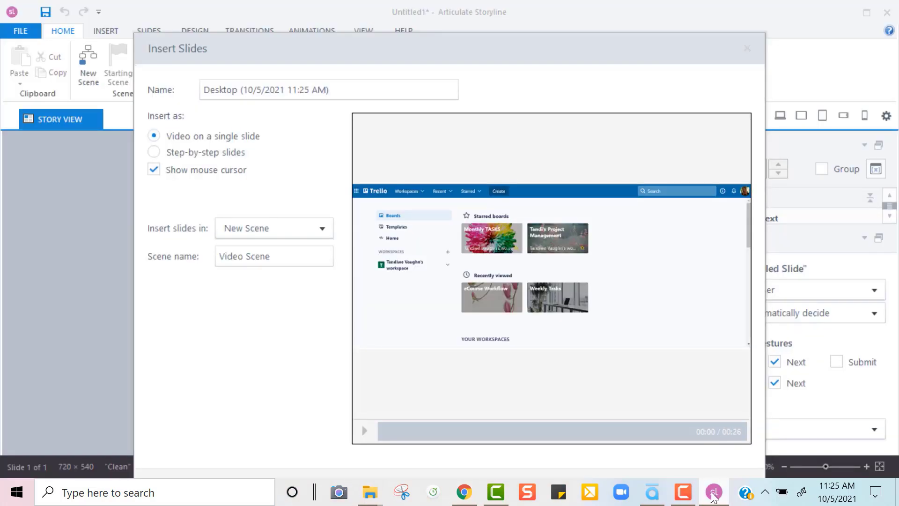
{"action": "left_click_drag", "start_coordinate": [531, 45], "coordinate": [527, 14]}
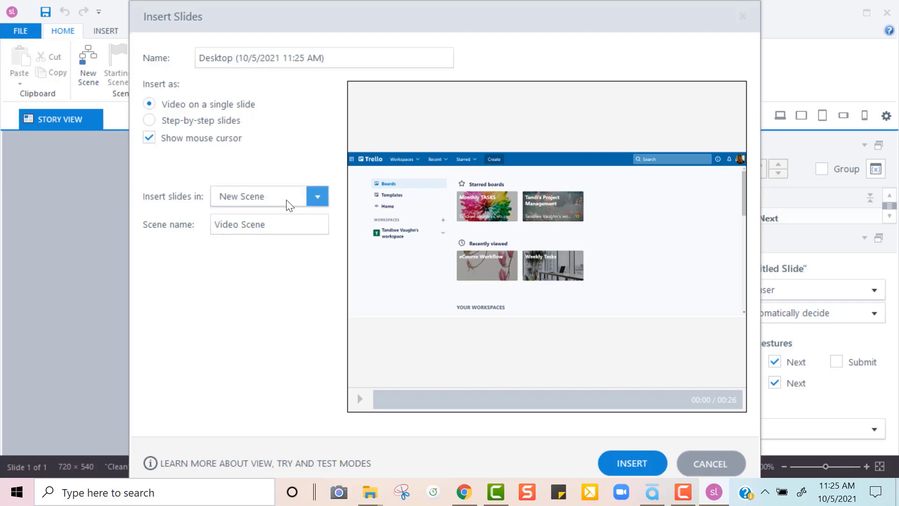
{"action": "left_click", "coordinate": [321, 199]}
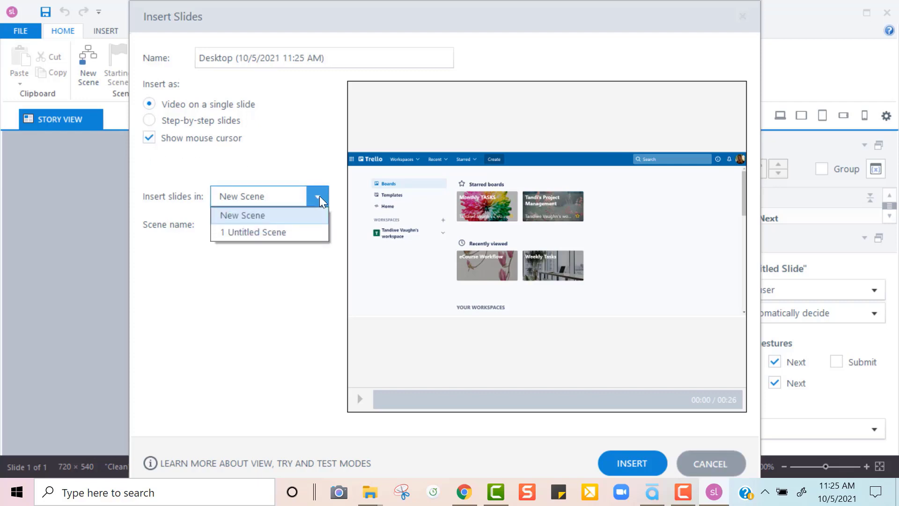
{"action": "left_click", "coordinate": [320, 199]}
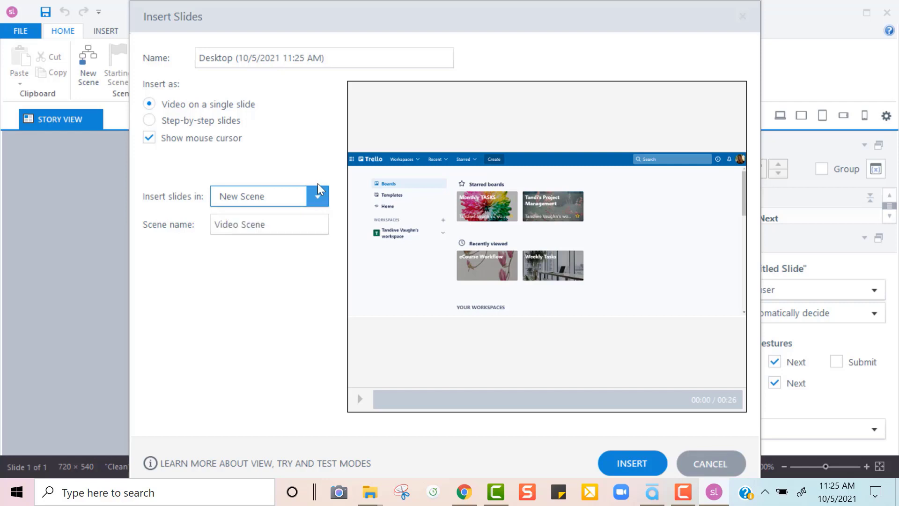
{"action": "left_click", "coordinate": [149, 120]}
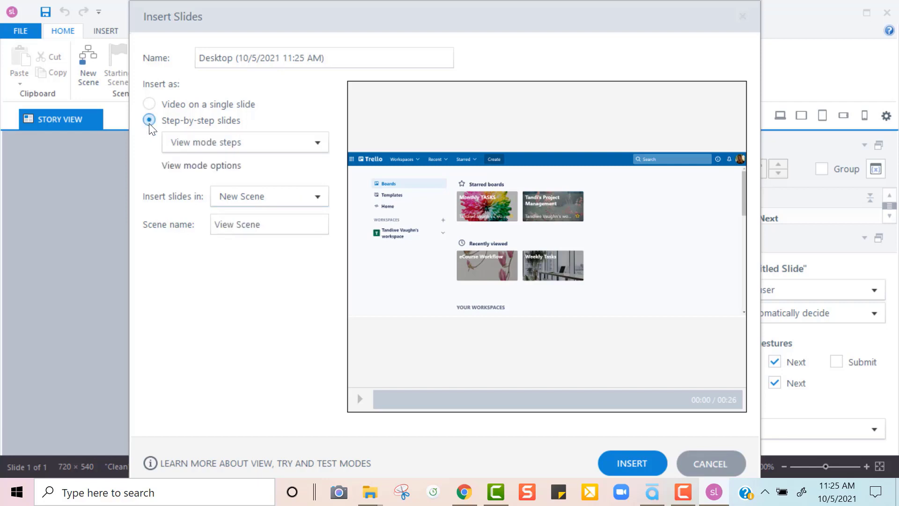
{"action": "left_click", "coordinate": [317, 144]}
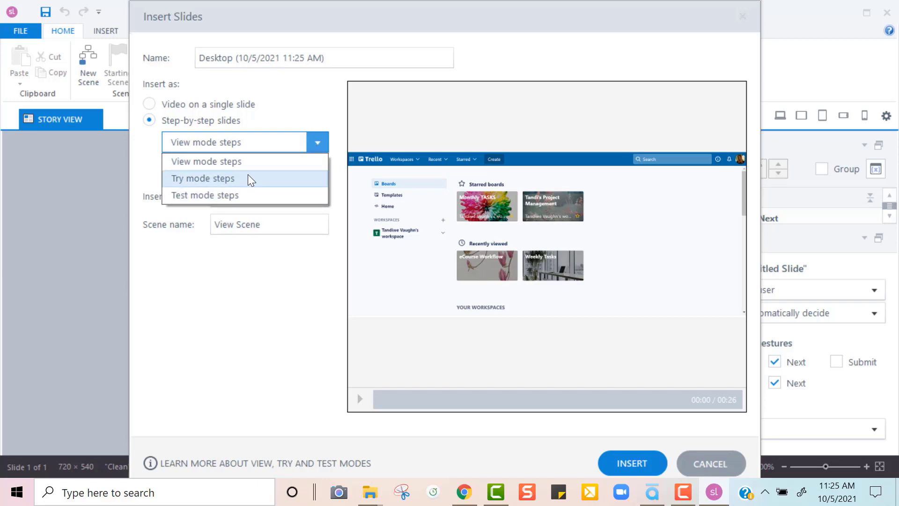
{"action": "left_click", "coordinate": [154, 107]}
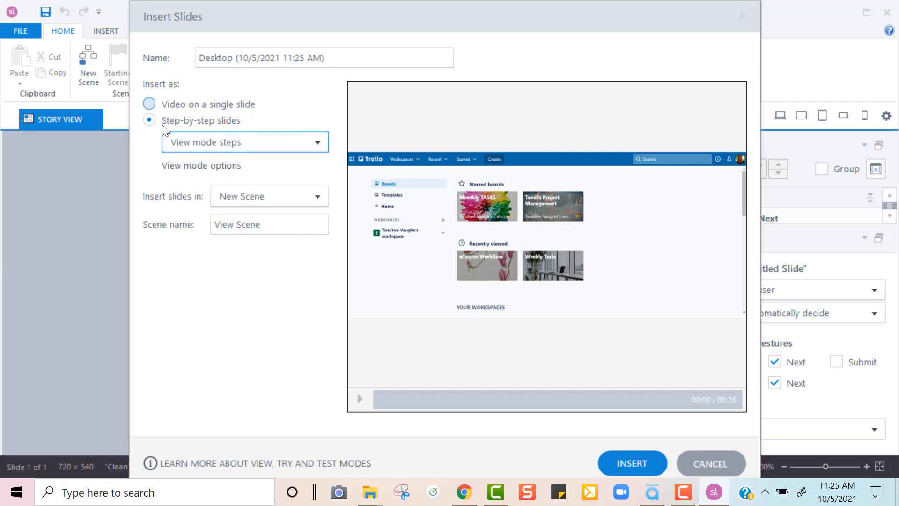
Step: Insert the recording as a video on a single slide in a new scene
{"action": "left_click", "coordinate": [150, 105]}
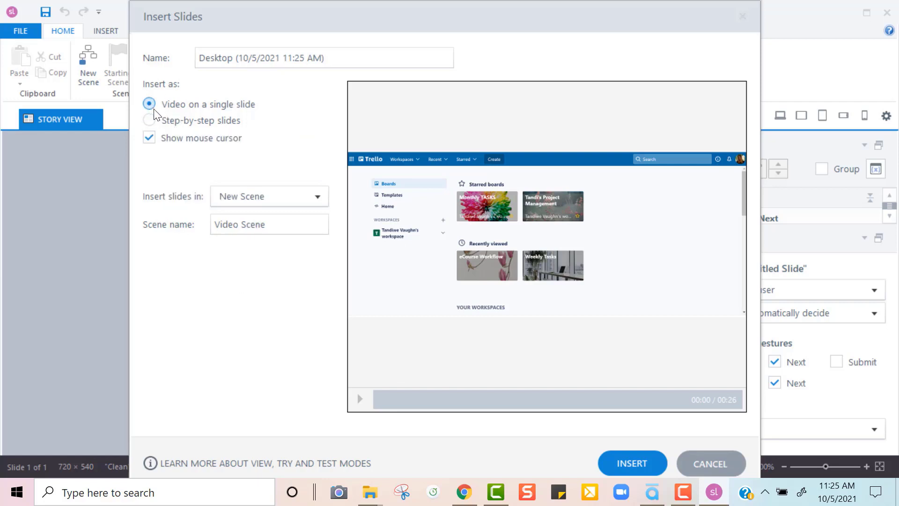
{"action": "left_click", "coordinate": [633, 461]}
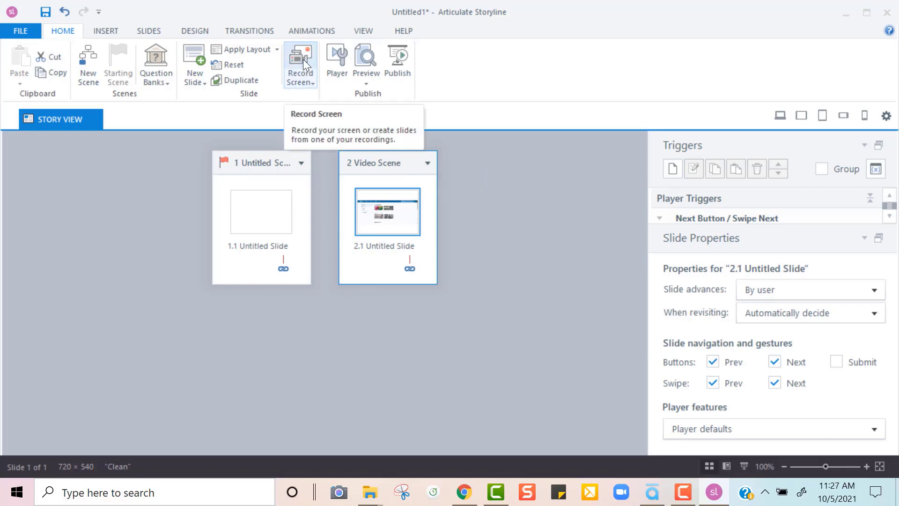
Step: Insert the same Trello recording again as step-by-step slides with View mode steps in a new scene
{"action": "left_click", "coordinate": [311, 84]}
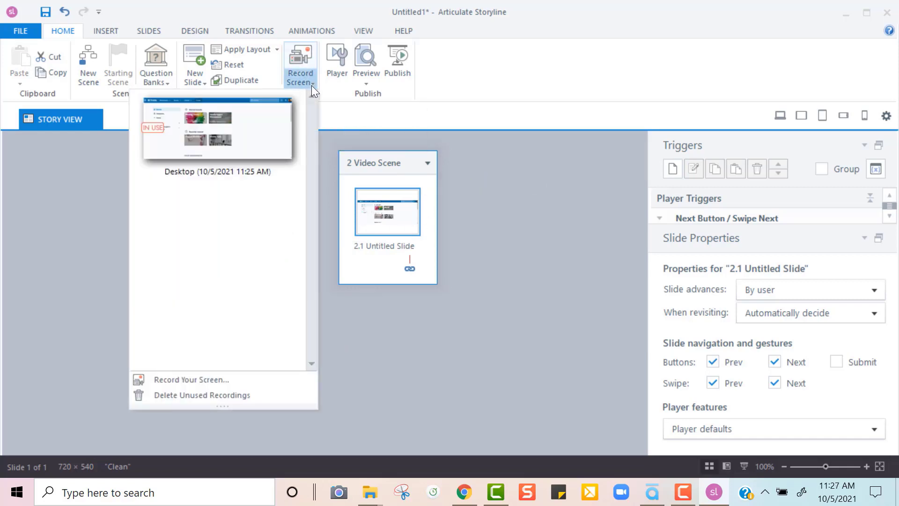
{"action": "left_click", "coordinate": [195, 125]}
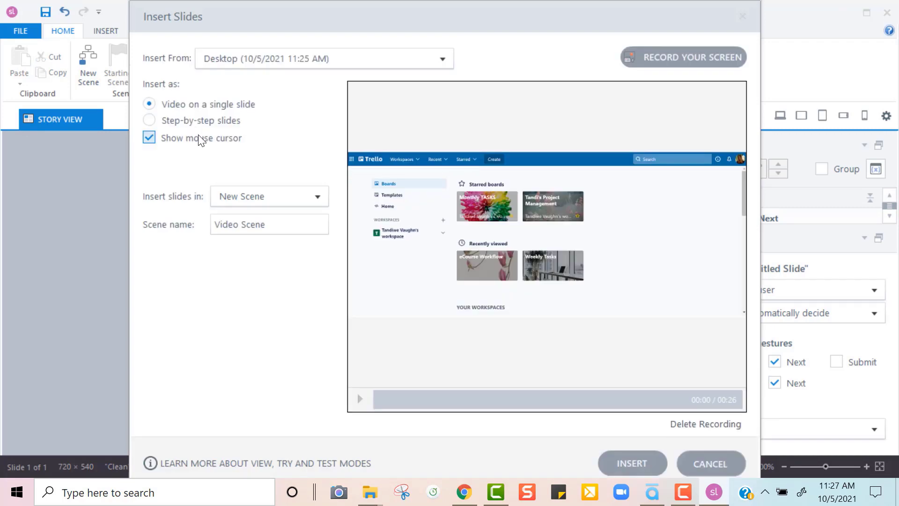
{"action": "left_click", "coordinate": [149, 121]}
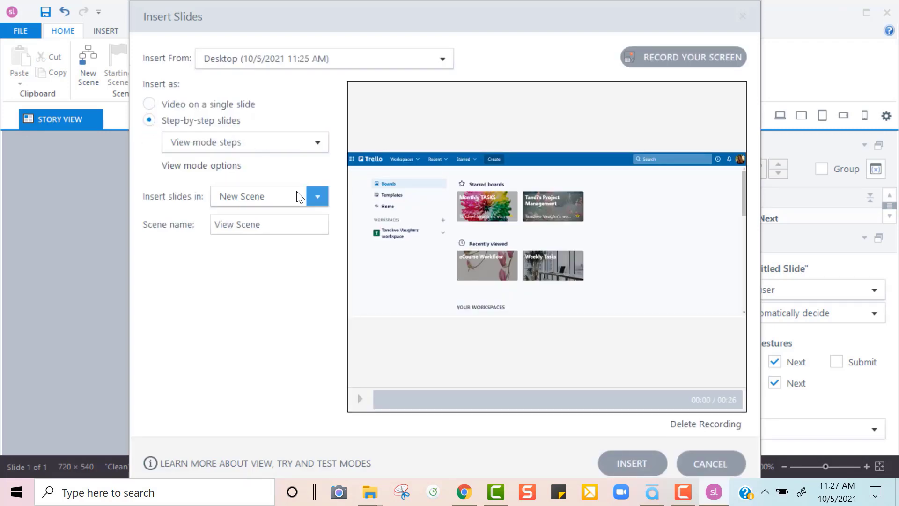
{"action": "left_click", "coordinate": [321, 143]}
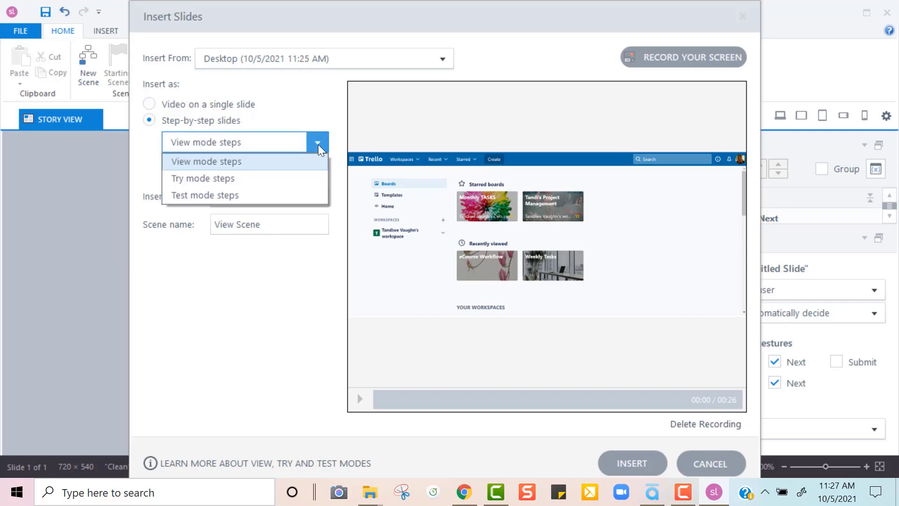
{"action": "left_click", "coordinate": [286, 162]}
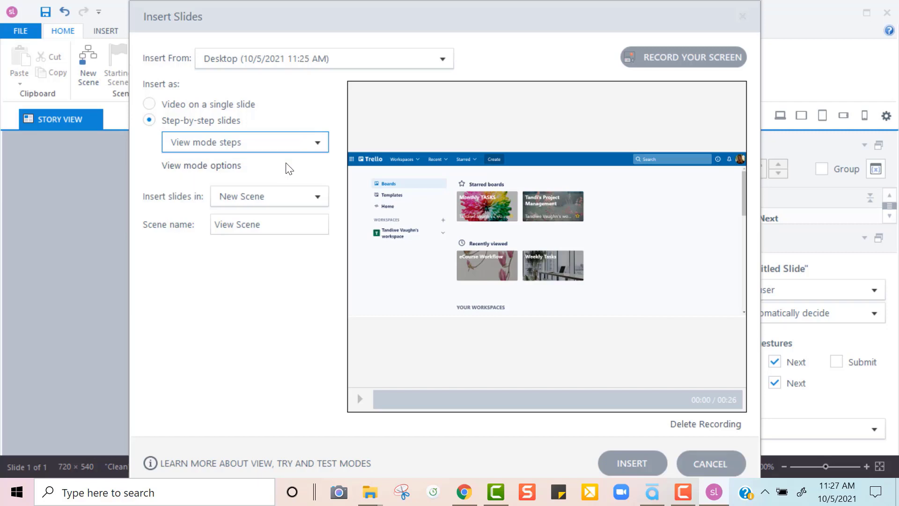
{"action": "left_click", "coordinate": [614, 461]}
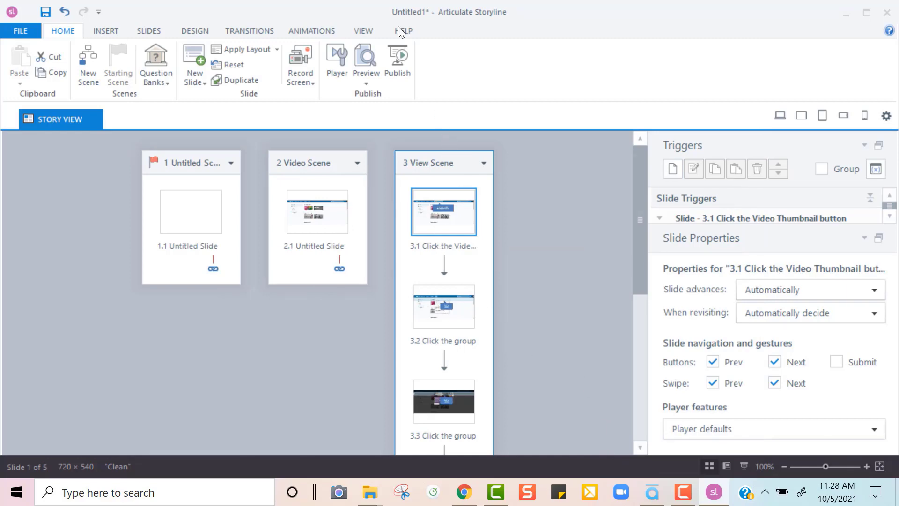
Step: Insert the saved Trello recording as step-by-step slides with Try mode steps in a new scene
{"action": "left_click", "coordinate": [312, 85]}
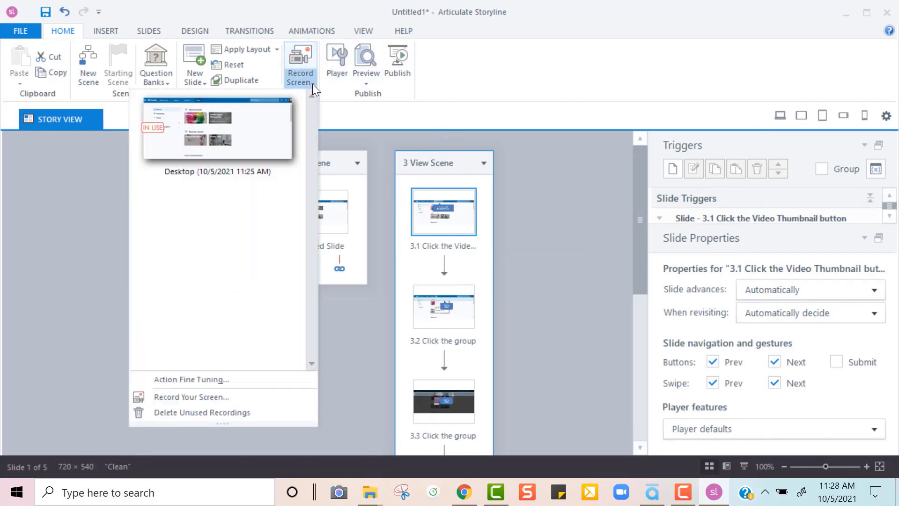
{"action": "left_click", "coordinate": [217, 141]}
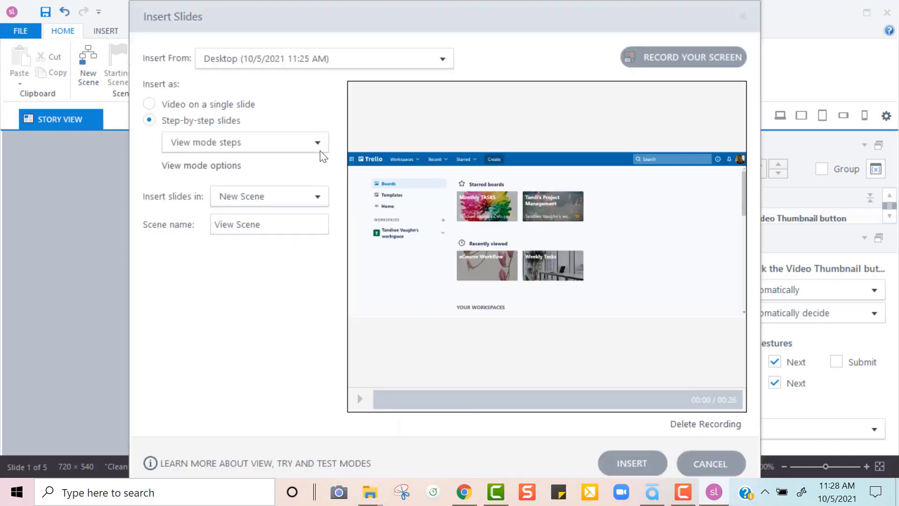
{"action": "left_click", "coordinate": [318, 144]}
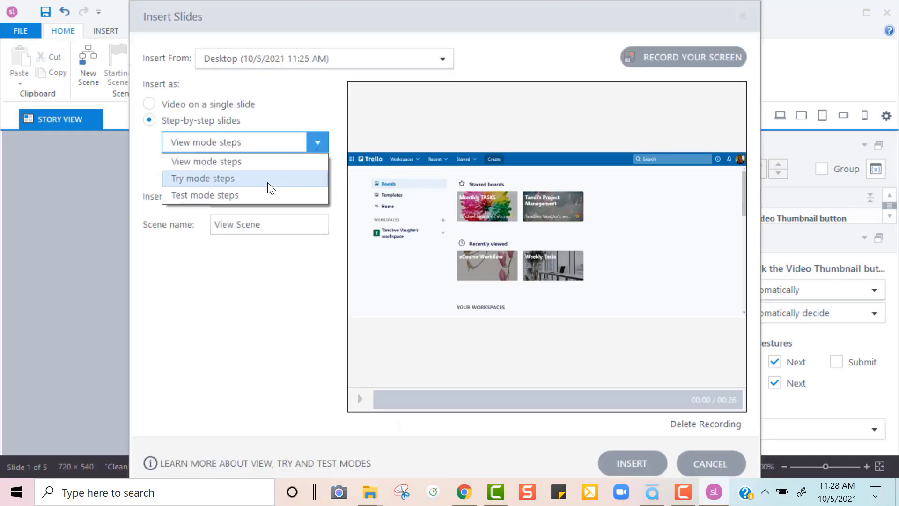
{"action": "left_click", "coordinate": [268, 183]}
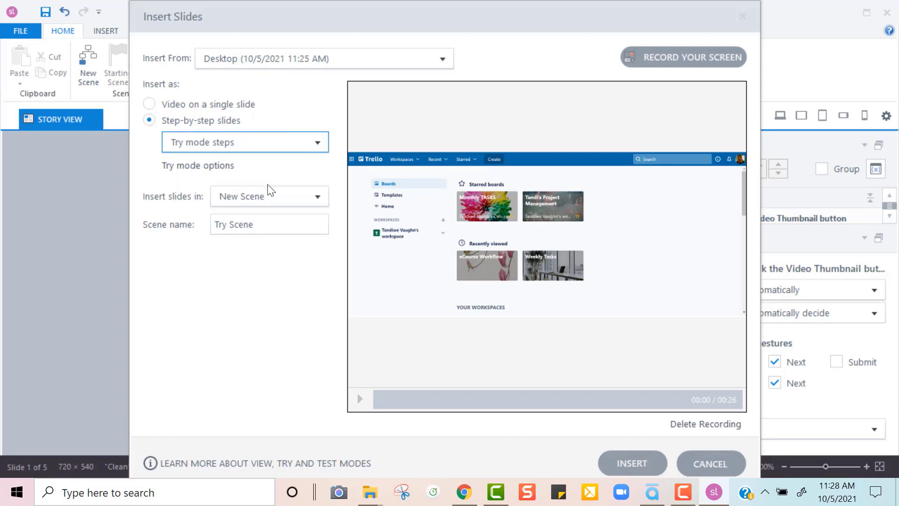
{"action": "left_click", "coordinate": [634, 461]}
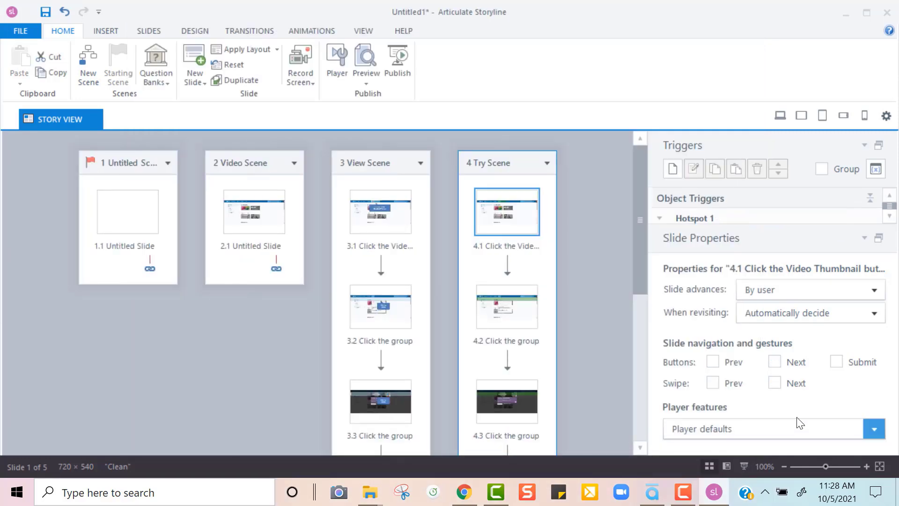
Step: Insert the saved Trello recording as step-by-step slides with Test mode steps in a new scene
{"action": "left_click", "coordinate": [312, 84]}
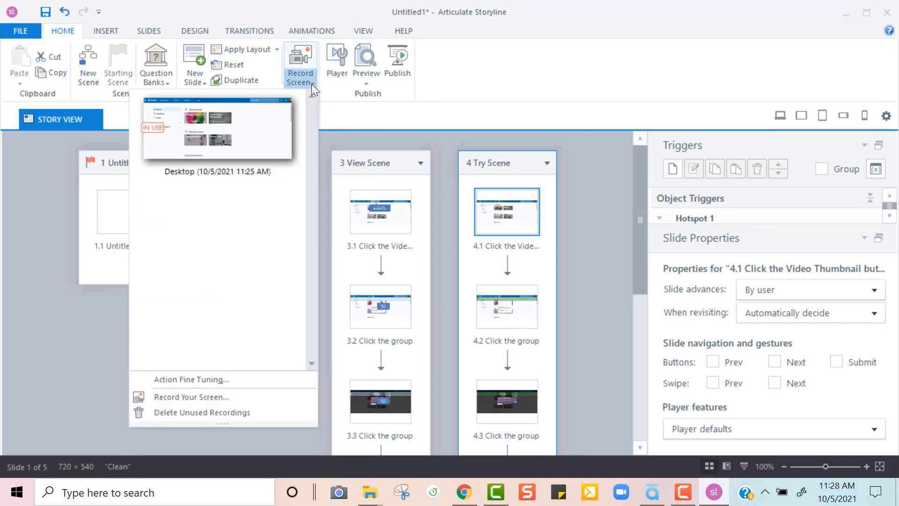
{"action": "left_click", "coordinate": [211, 138]}
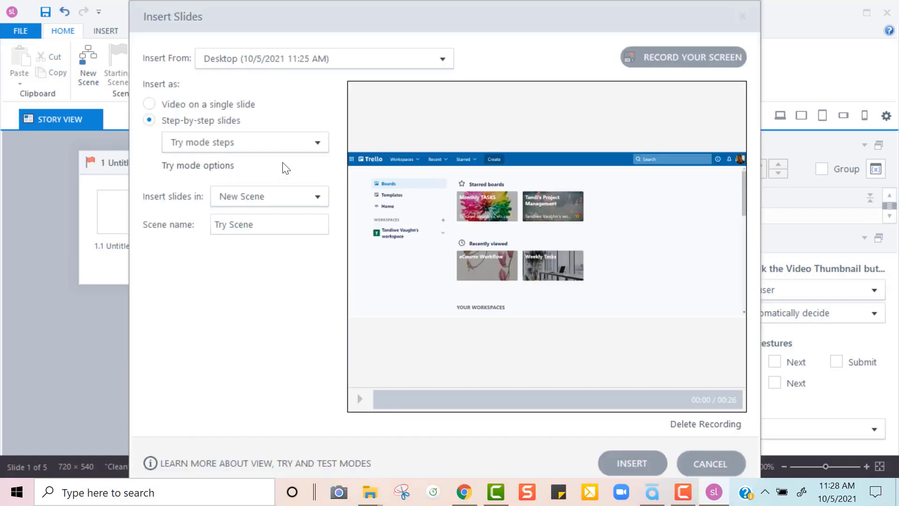
{"action": "left_click", "coordinate": [318, 143]}
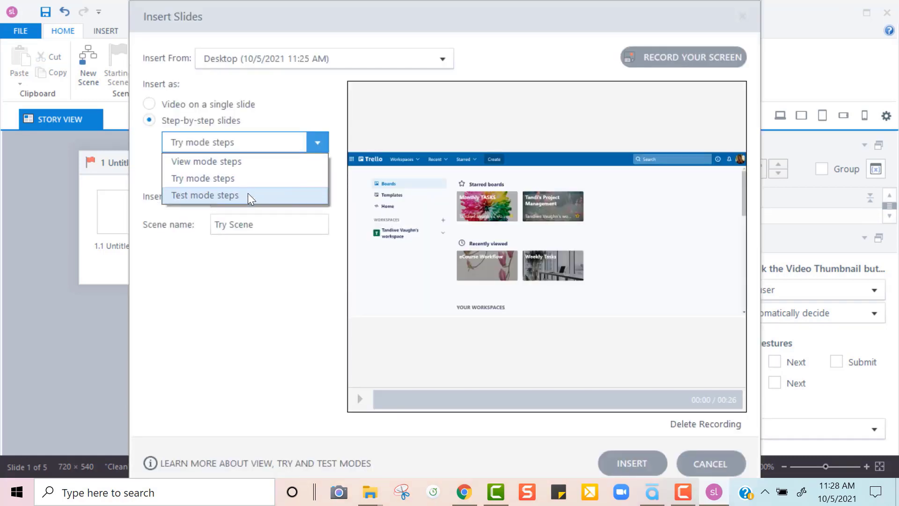
{"action": "left_click", "coordinate": [248, 195]}
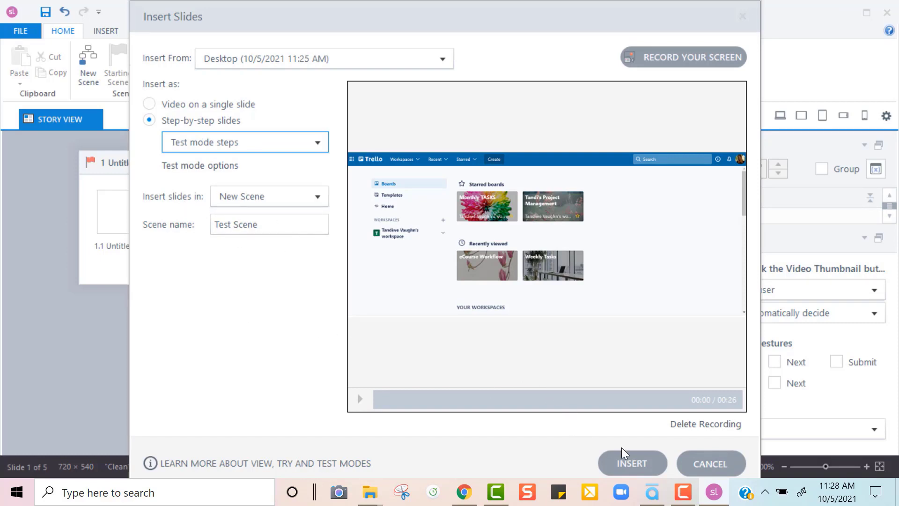
{"action": "left_click", "coordinate": [628, 464]}
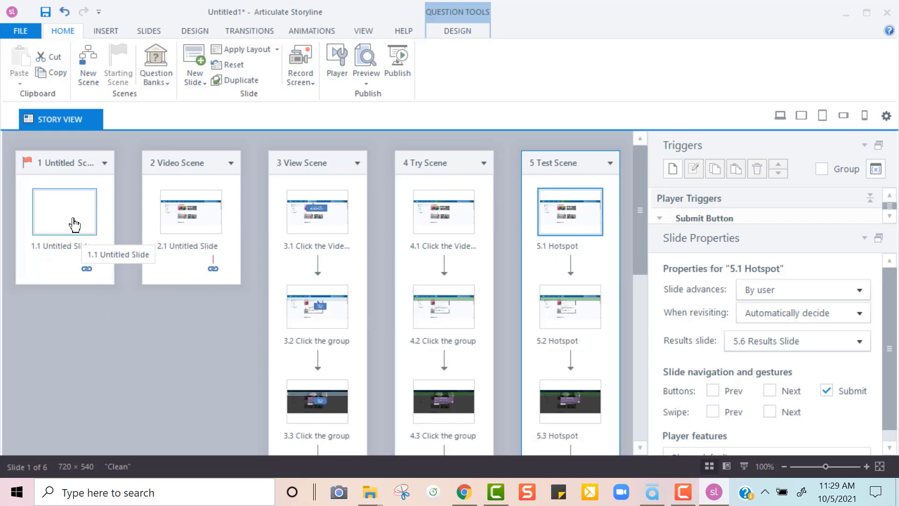
Step: Open the blank slide in the first scene and add a wide text box reading "Simulation" near its upper edge
{"action": "left_click", "coordinate": [44, 217]}
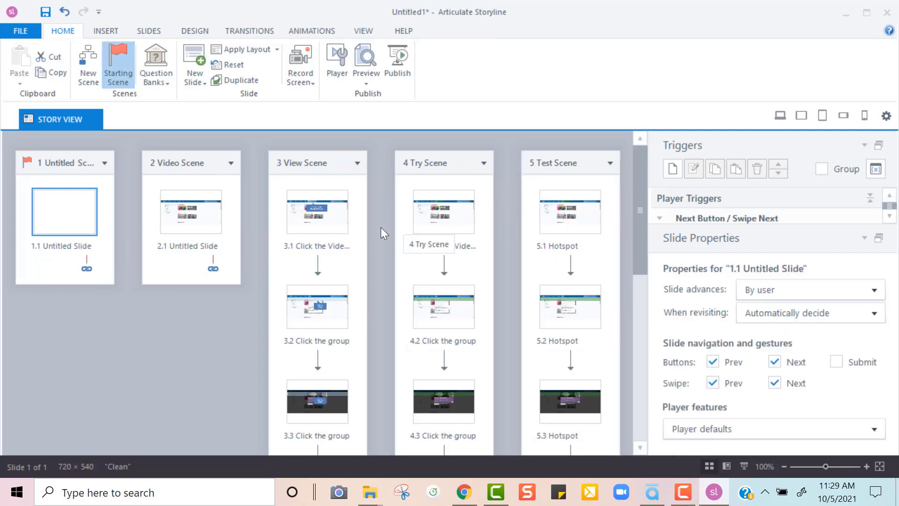
{"action": "double_click", "coordinate": [76, 227]}
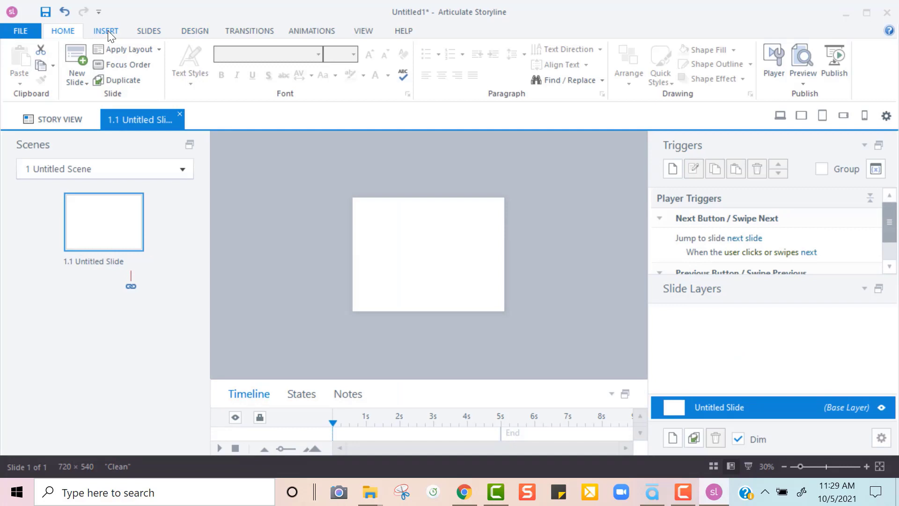
{"action": "left_click", "coordinate": [867, 467]}
{"action": "left_click", "coordinate": [867, 466]}
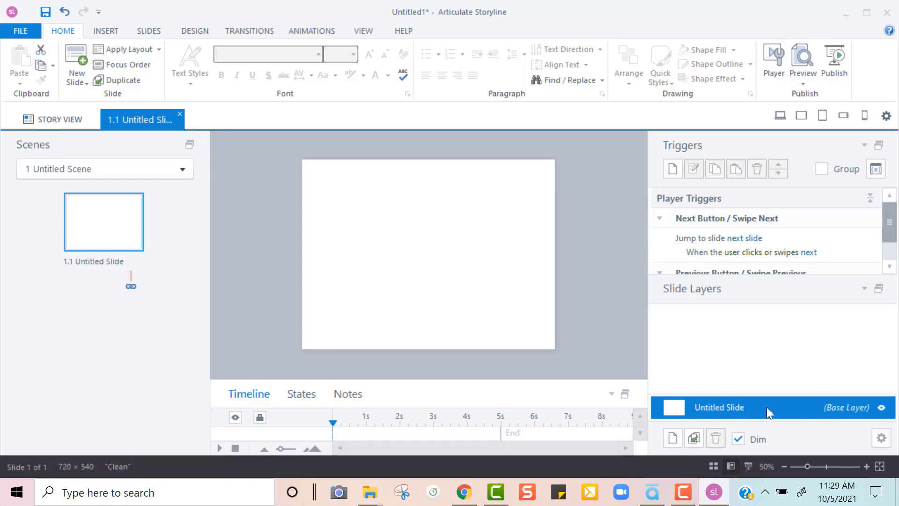
{"action": "left_click", "coordinate": [104, 30]}
{"action": "left_click", "coordinate": [534, 65]}
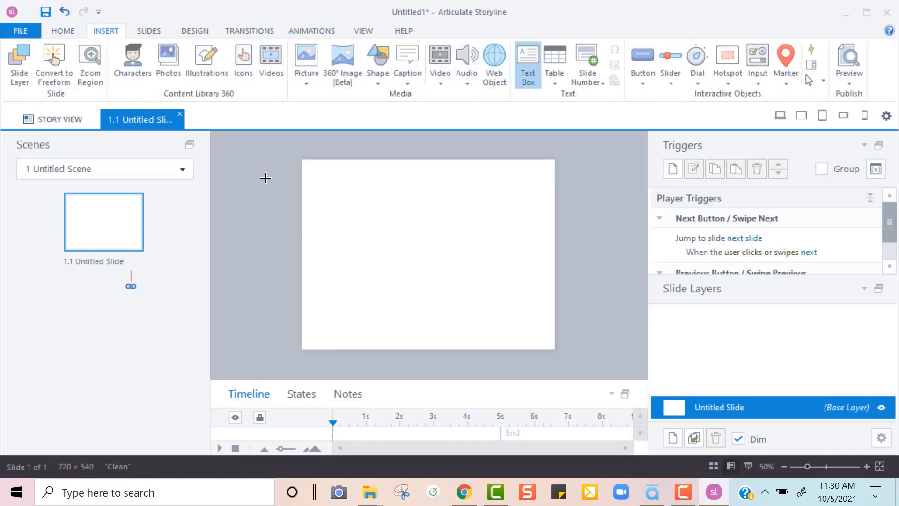
{"action": "mouse_move", "coordinate": [325, 179]}
{"action": "left_mouse_down"}
{"action": "mouse_move", "coordinate": [515, 226]}
{"action": "mouse_move", "coordinate": [540, 217]}
{"action": "left_mouse_up"}
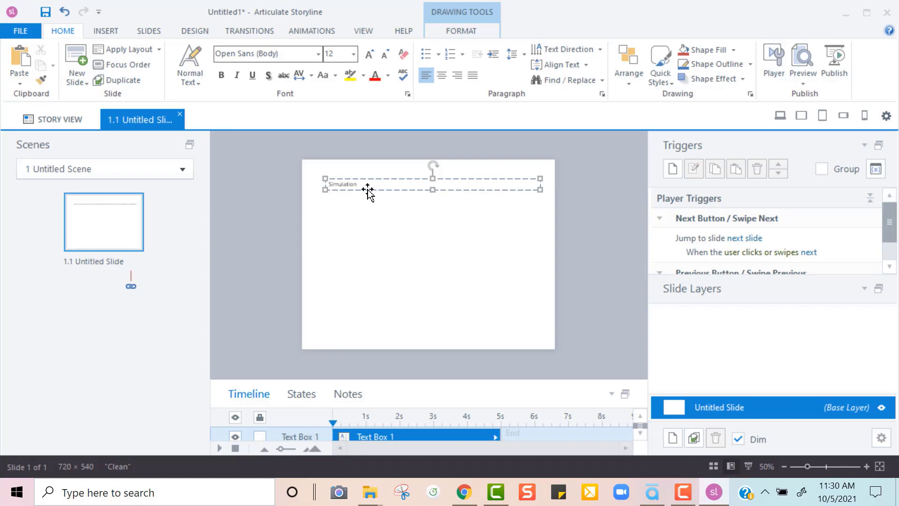
Step: Format the Simulation title as 32 pt bold, centered text
{"action": "left_click_drag", "start_coordinate": [344, 189], "coordinate": [322, 190]}
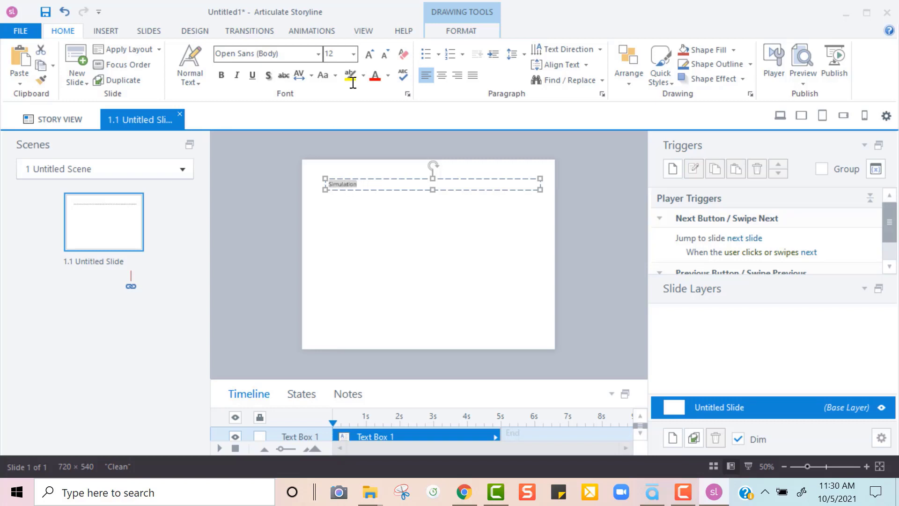
{"action": "left_click", "coordinate": [353, 54]}
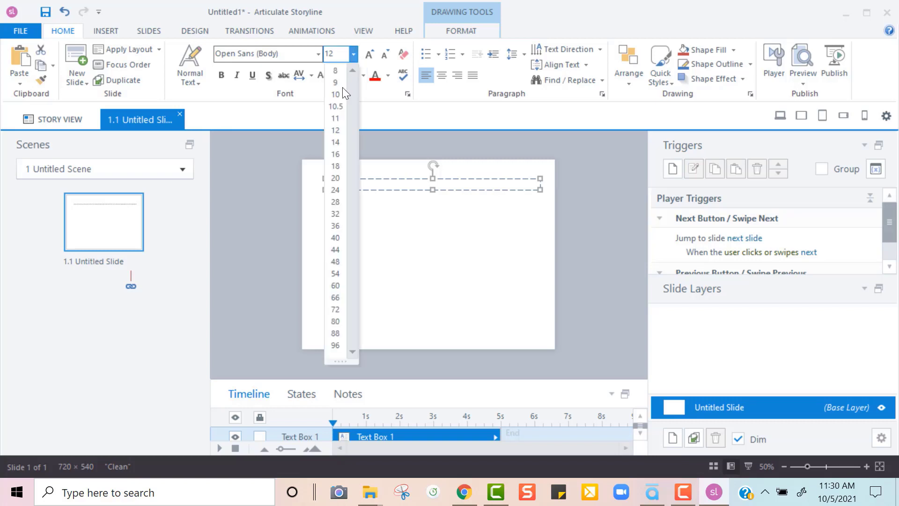
{"action": "left_click", "coordinate": [339, 215]}
{"action": "left_click", "coordinate": [222, 76]}
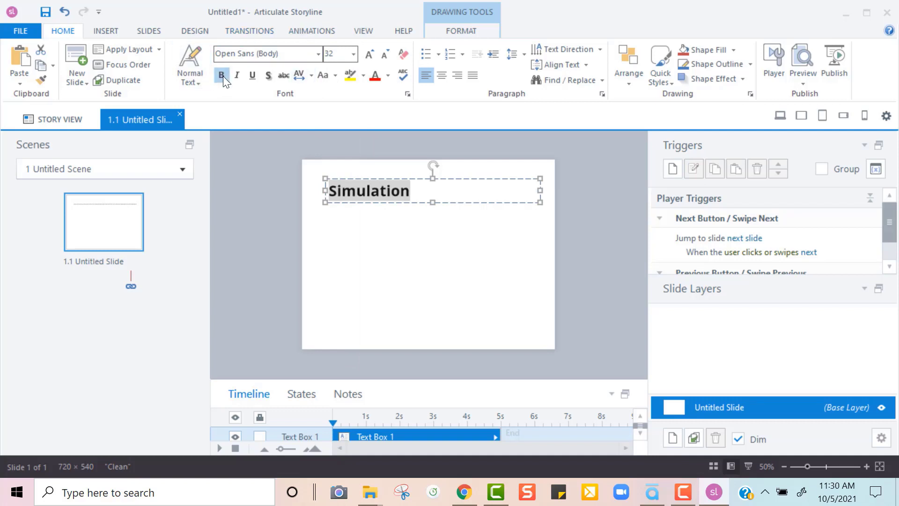
{"action": "left_click", "coordinate": [442, 75]}
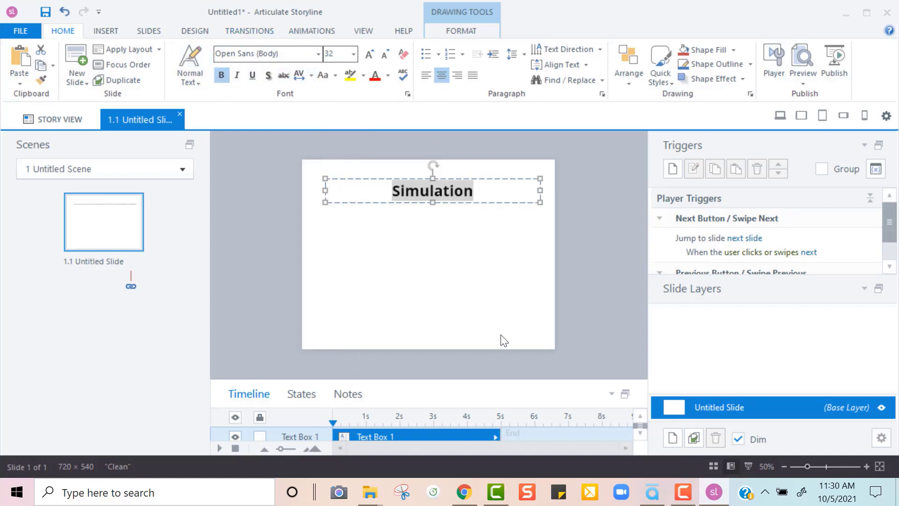
{"action": "left_click", "coordinate": [503, 341]}
Step: Draw a solid blue button about 408 px wide and 66 px high below the Simulation title
{"action": "left_click", "coordinate": [112, 31]}
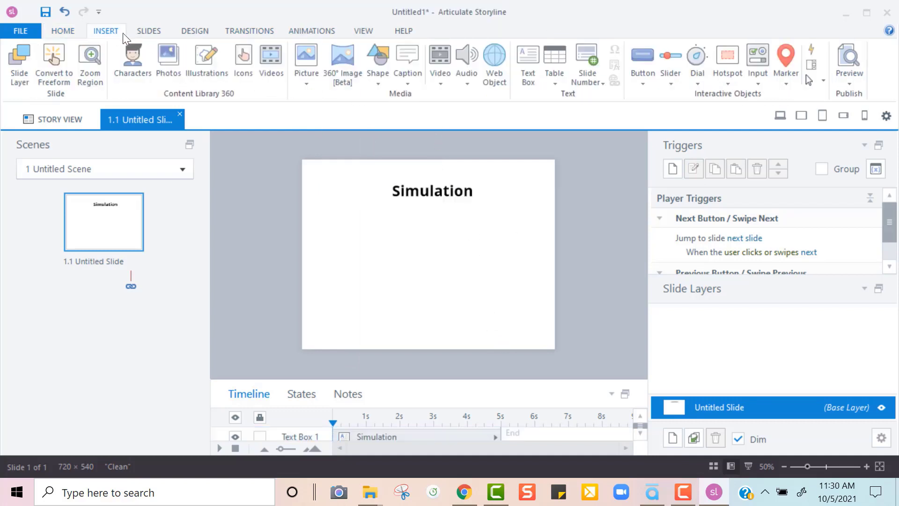
{"action": "left_click", "coordinate": [647, 86]}
{"action": "left_click", "coordinate": [609, 109]}
{"action": "mouse_move", "coordinate": [339, 216]}
{"action": "left_mouse_down"}
{"action": "mouse_move", "coordinate": [445, 223]}
{"action": "mouse_move", "coordinate": [478, 239]}
{"action": "left_mouse_up"}
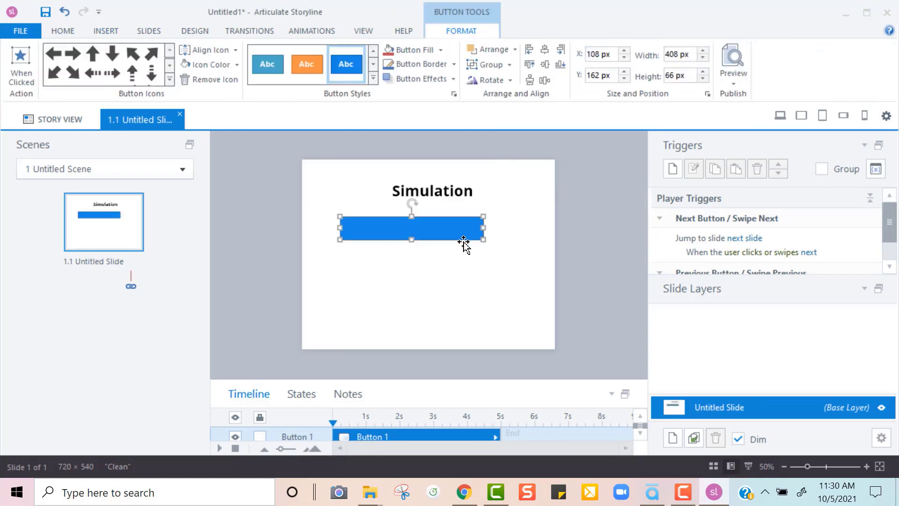
Step: Duplicate the blue button three times and spread the four buttons into a vertical stack below the title
{"action": "key", "text": "ctrl+d"}
{"action": "key", "text": "ctrl+d"}
{"action": "key", "text": "ctrl+d"}
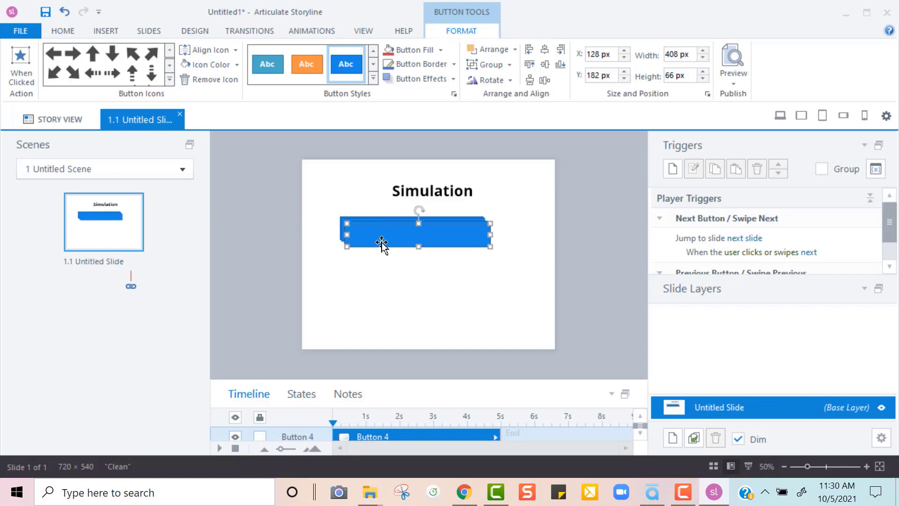
{"action": "left_click_drag", "start_coordinate": [378, 232], "coordinate": [364, 302]}
{"action": "left_click_drag", "start_coordinate": [382, 227], "coordinate": [341, 241]}
{"action": "left_click", "coordinate": [341, 245]}
{"action": "left_click_drag", "start_coordinate": [371, 275], "coordinate": [373, 281]}
{"action": "left_click", "coordinate": [521, 267]}
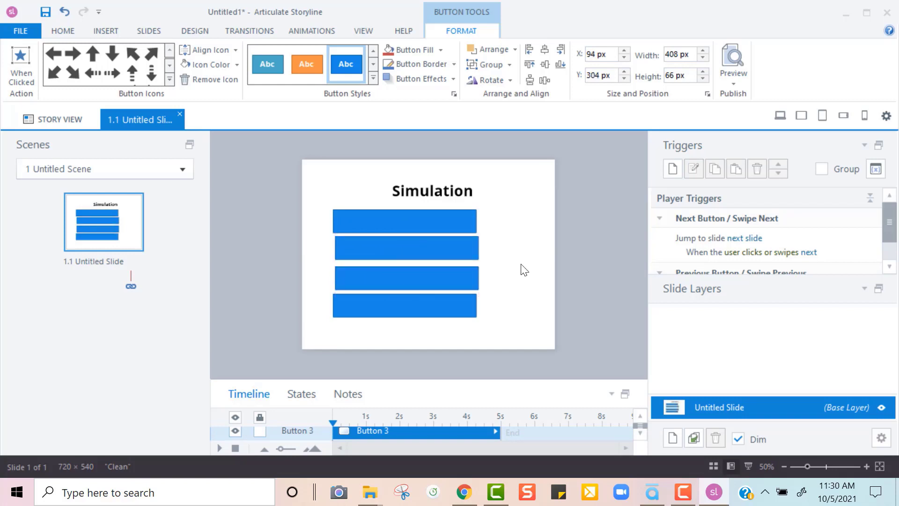
Step: Select all four stacked buttons and align their centers
{"action": "left_click", "coordinate": [363, 216]}
{"action": "left_click", "coordinate": [353, 278], "text": "ctrl"}
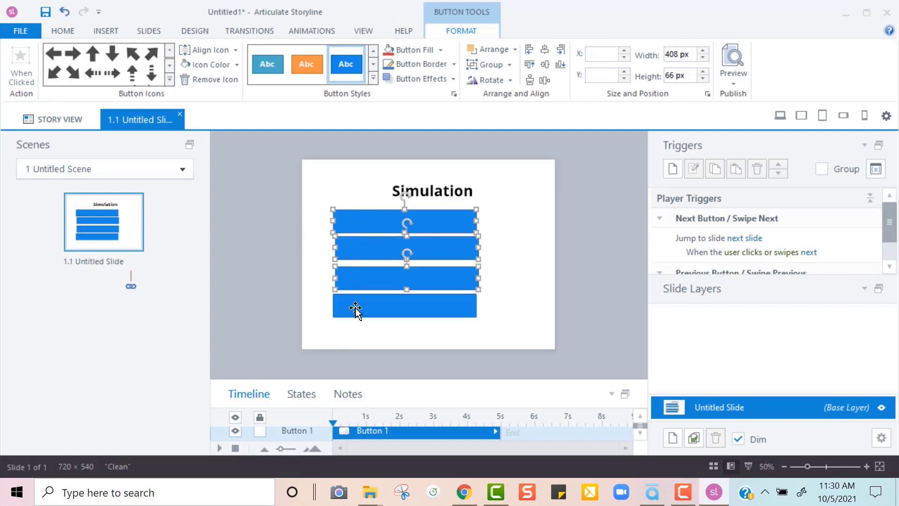
{"action": "left_click", "coordinate": [356, 306], "text": "ctrl"}
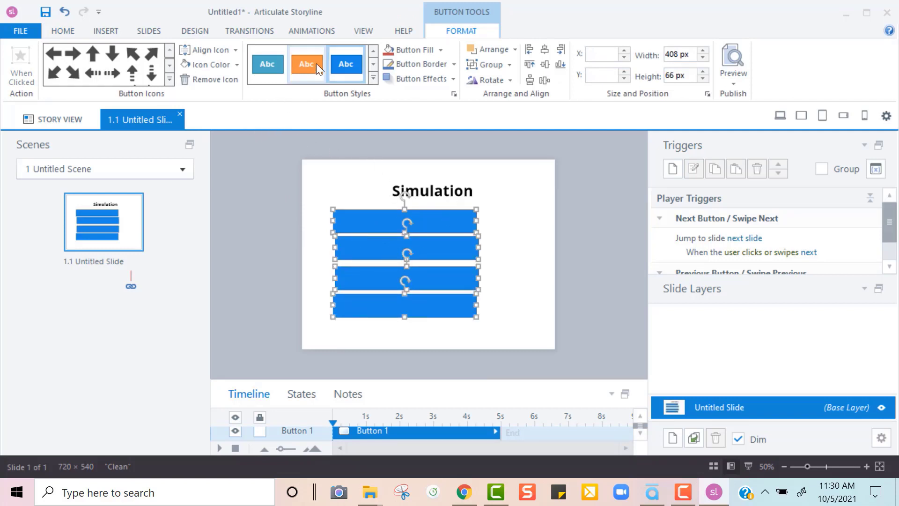
{"action": "left_click", "coordinate": [72, 29]}
{"action": "left_click", "coordinate": [626, 83]}
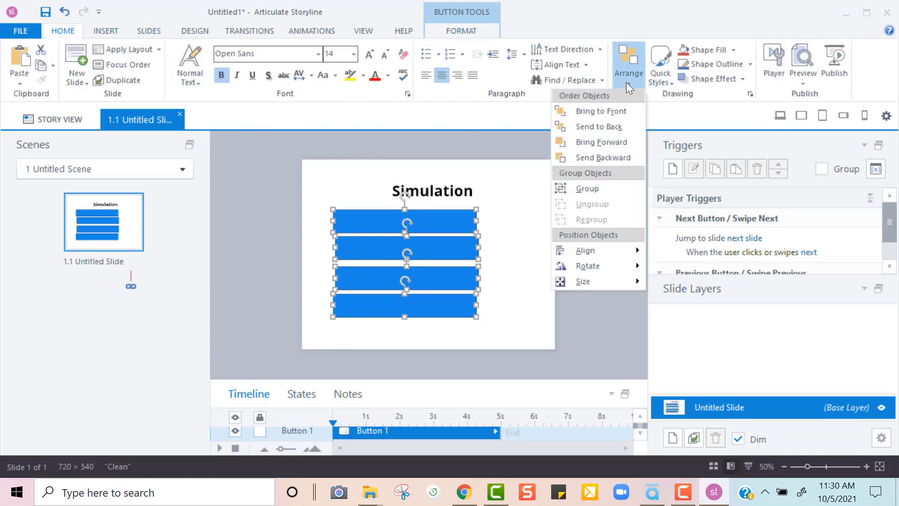
{"action": "mouse_move", "coordinate": [591, 251]}
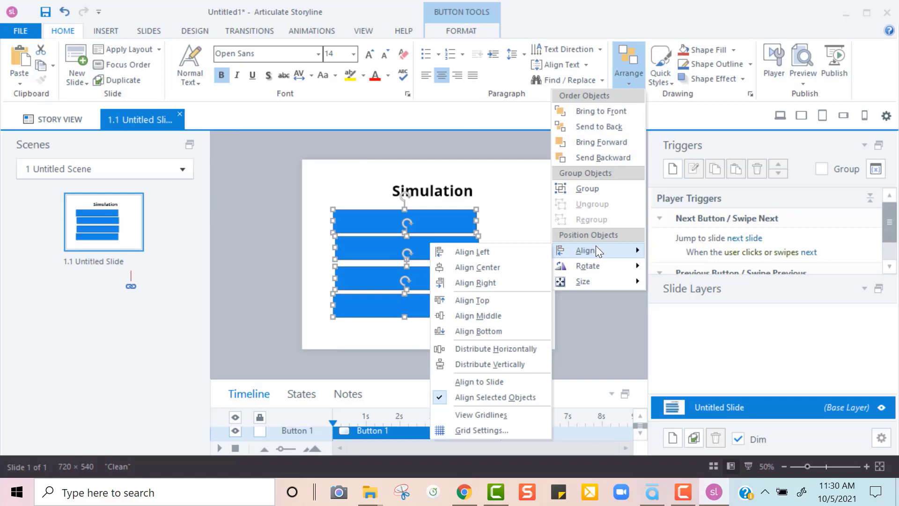
{"action": "left_click", "coordinate": [491, 266]}
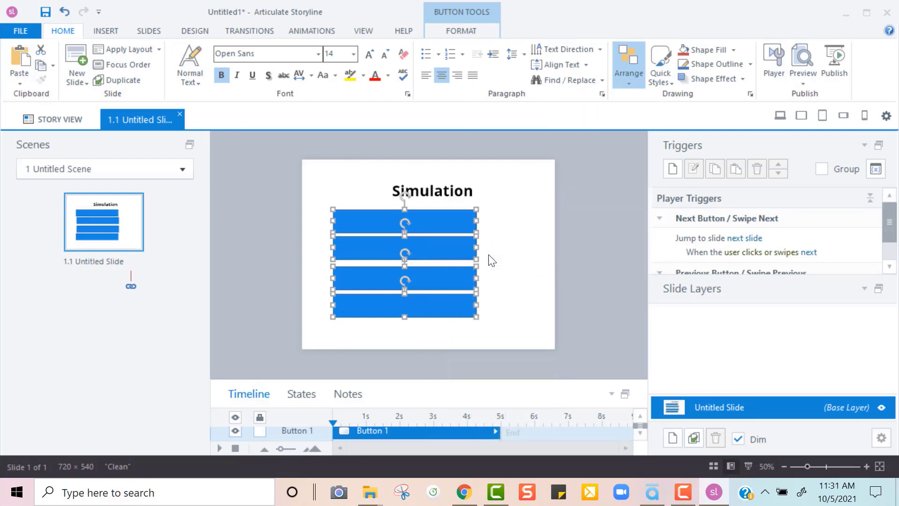
Step: Distribute the four selected buttons vertically so they are evenly spaced, and deselect them
{"action": "left_click", "coordinate": [629, 85]}
{"action": "mouse_move", "coordinate": [589, 251]}
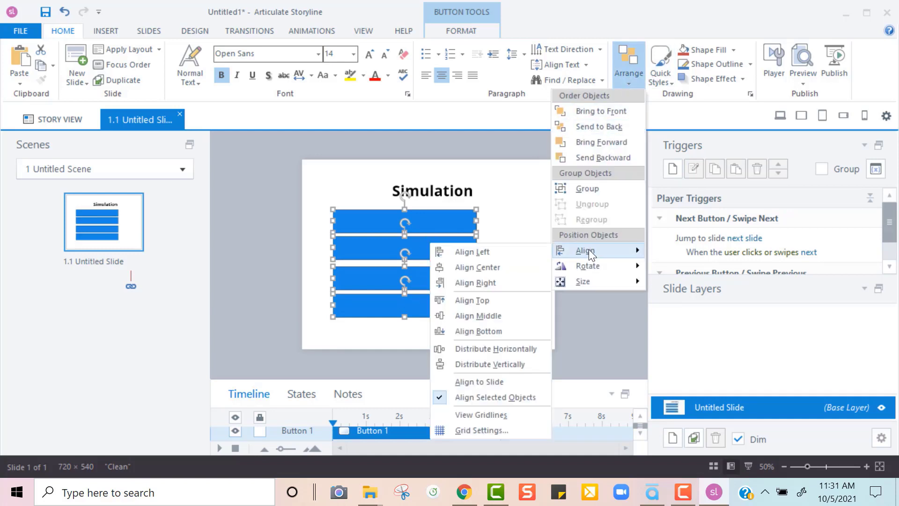
{"action": "left_click", "coordinate": [493, 363]}
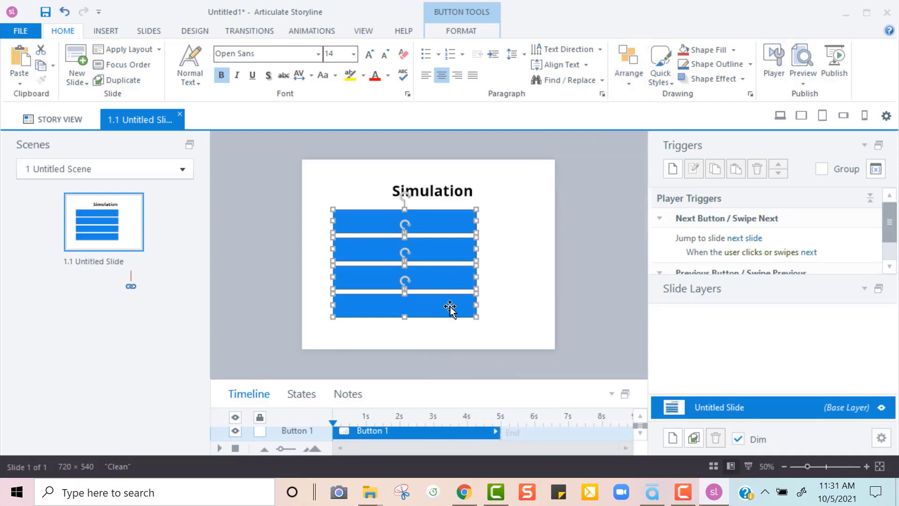
{"action": "left_click", "coordinate": [526, 327]}
Step: Label the uppermost button "Video Mode"
{"action": "left_click", "coordinate": [346, 223]}
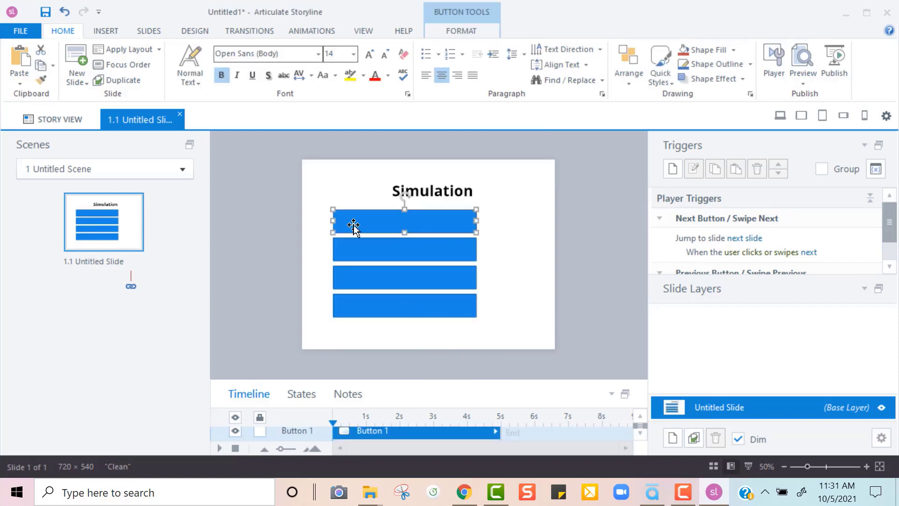
{"action": "double_click", "coordinate": [354, 225]}
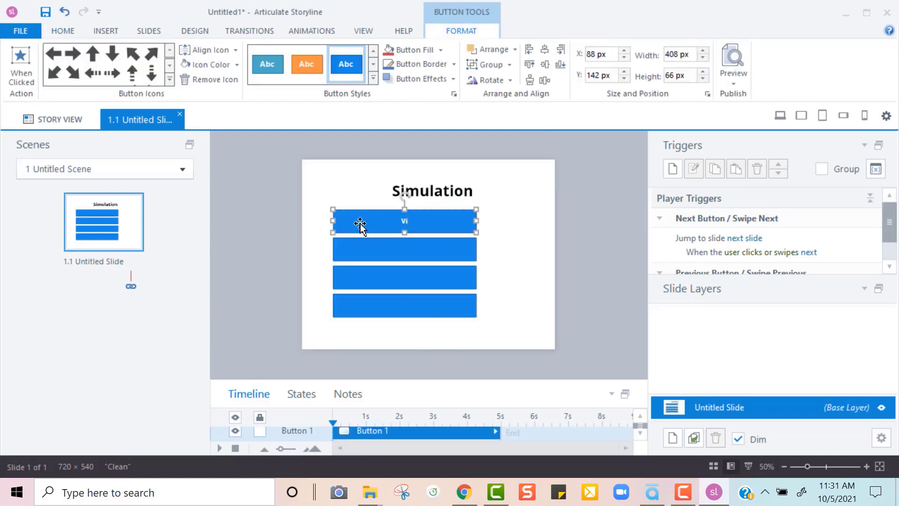
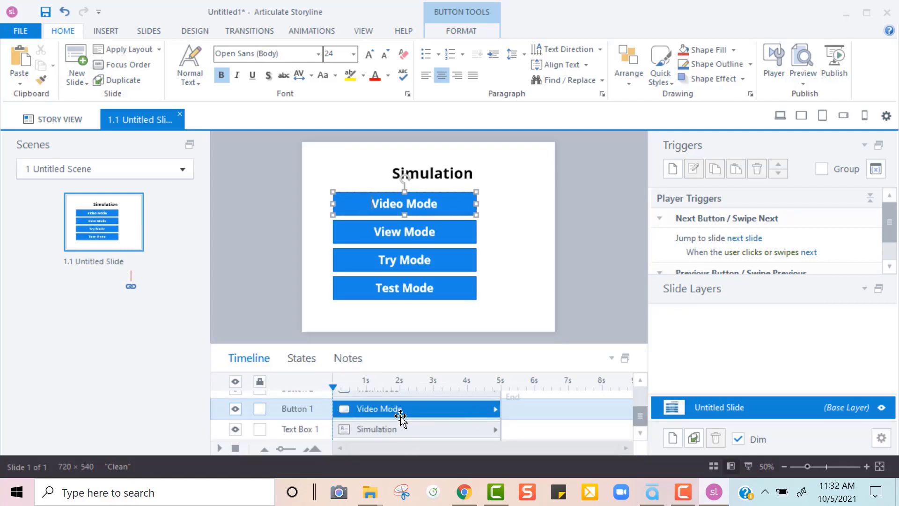
Step: Give the Video Mode button's Visited state a red fill and finish editing its states
{"action": "left_click", "coordinate": [296, 358]}
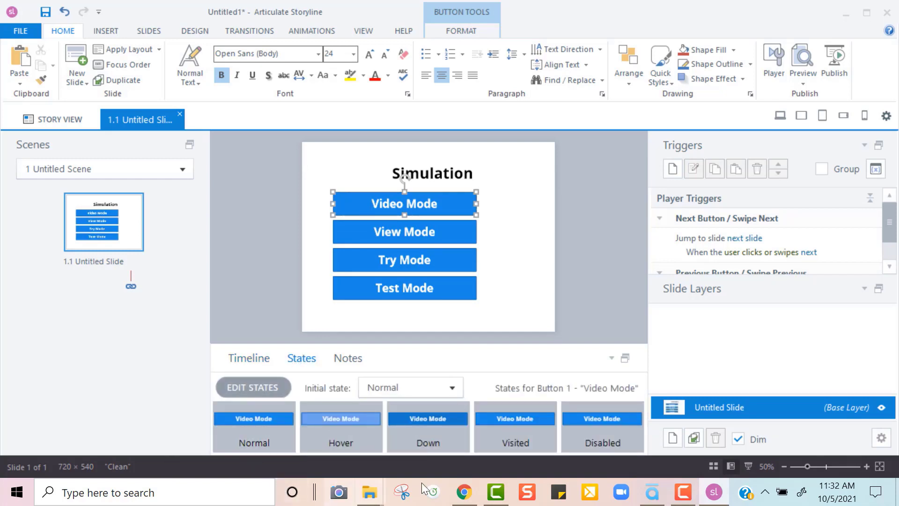
{"action": "left_click", "coordinate": [386, 416]}
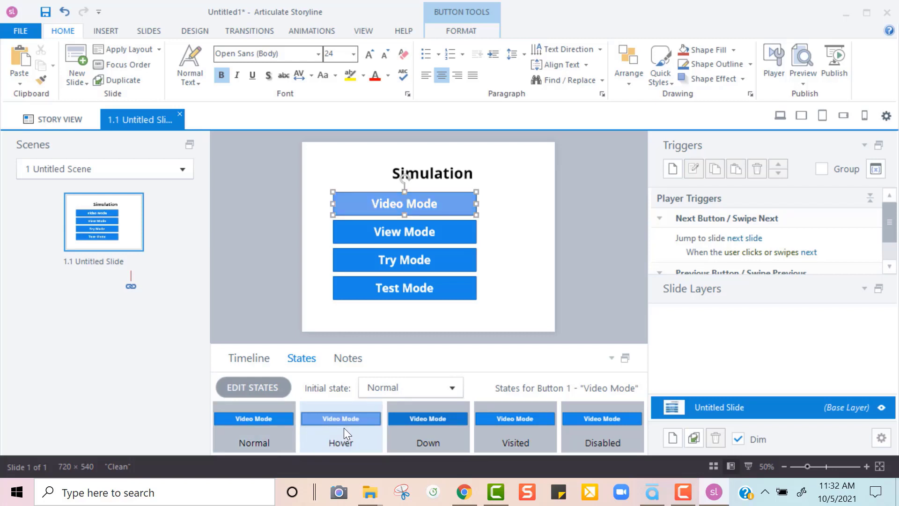
{"action": "left_click", "coordinate": [249, 380]}
{"action": "left_click", "coordinate": [513, 427]}
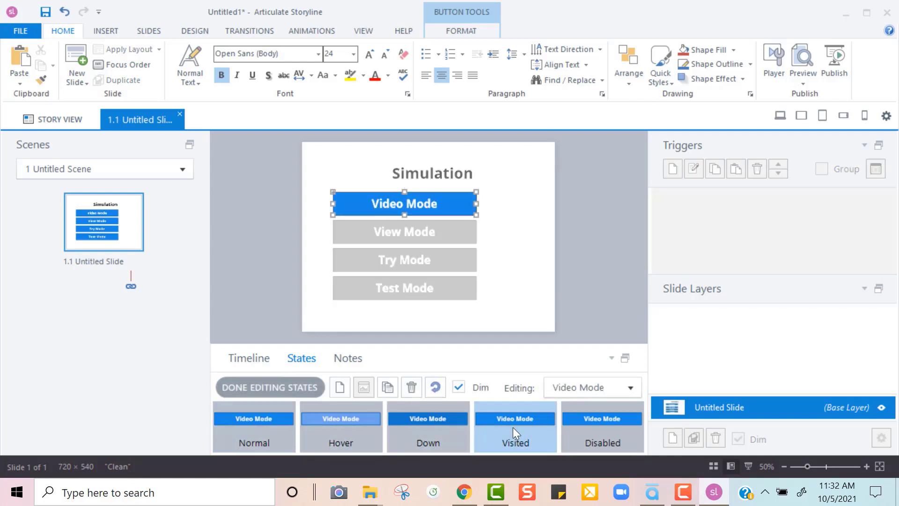
{"action": "left_click", "coordinate": [700, 48]}
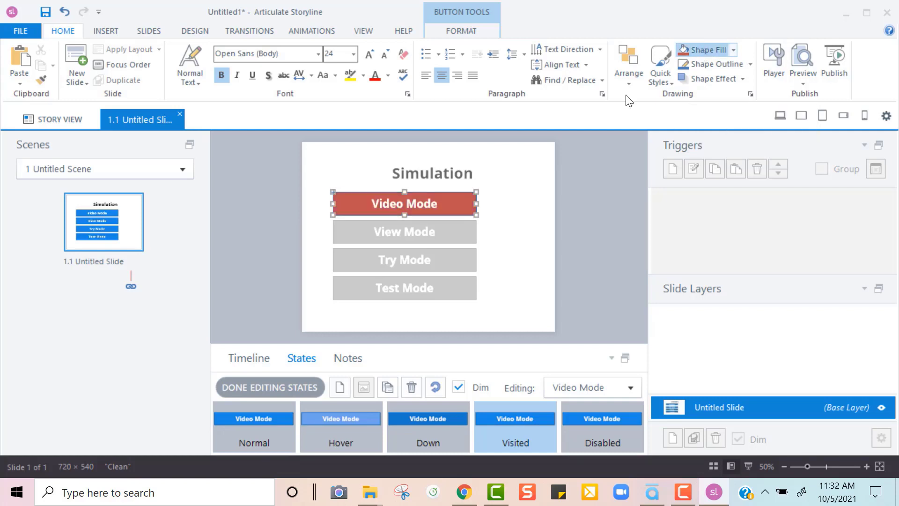
{"action": "left_click", "coordinate": [279, 383]}
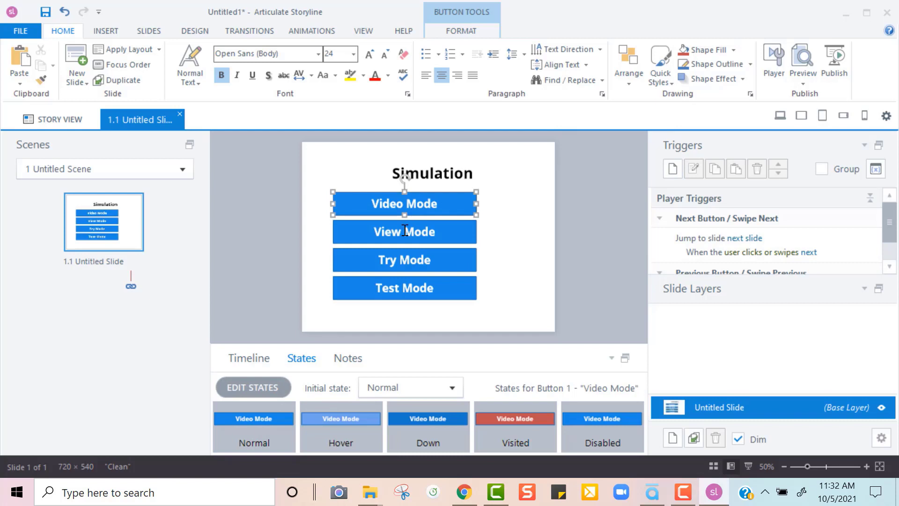
Step: Give the View Mode button's Visited state a red fill and finish editing its states
{"action": "left_click", "coordinate": [406, 232]}
{"action": "left_click", "coordinate": [267, 387]}
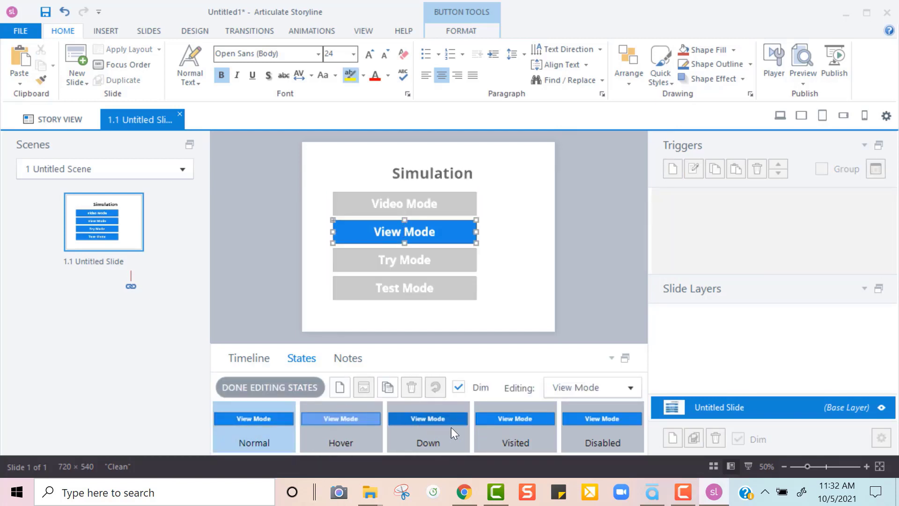
{"action": "left_click", "coordinate": [504, 432]}
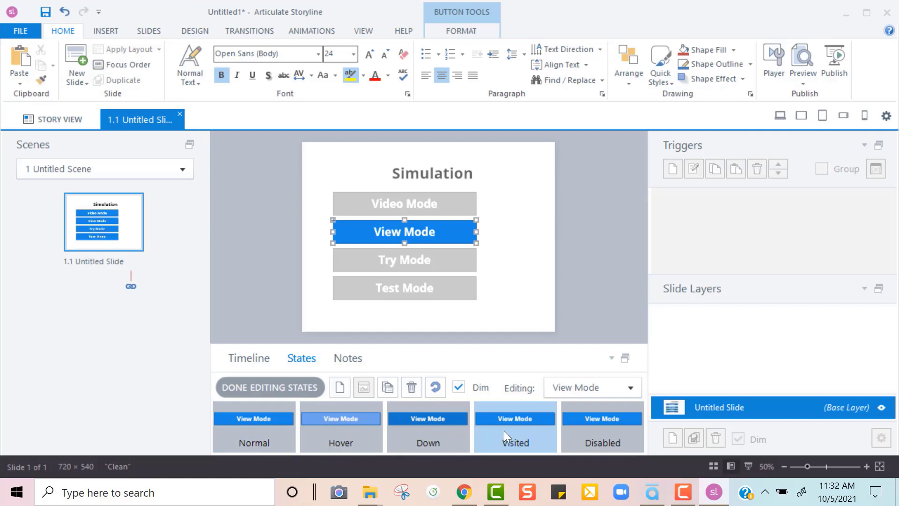
{"action": "left_click", "coordinate": [692, 49]}
{"action": "left_click", "coordinate": [251, 388]}
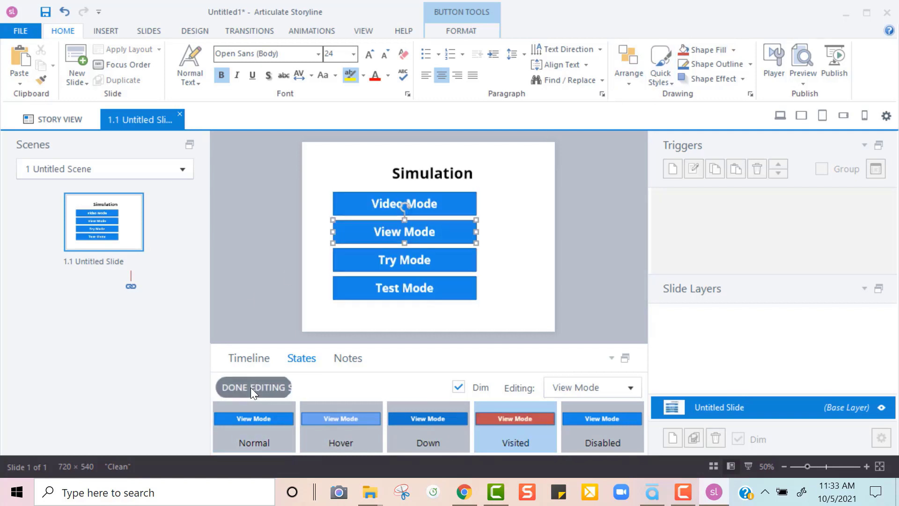
Step: Give the Try Mode button's Visited state a red fill and finish editing its states
{"action": "left_click", "coordinate": [359, 265]}
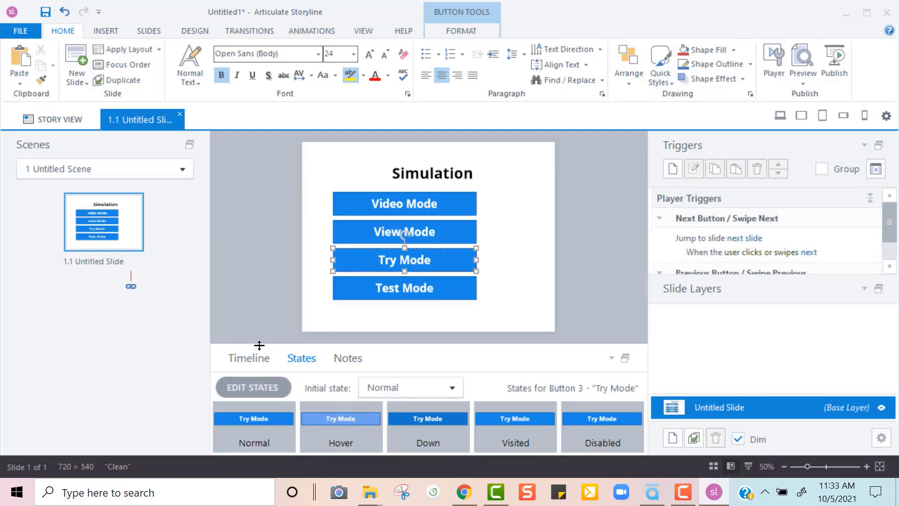
{"action": "left_click", "coordinate": [243, 389]}
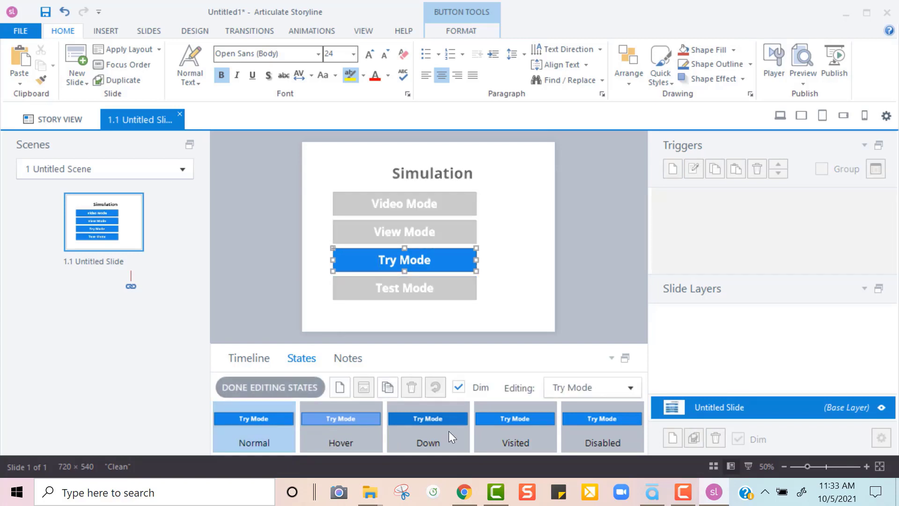
{"action": "left_click", "coordinate": [525, 435]}
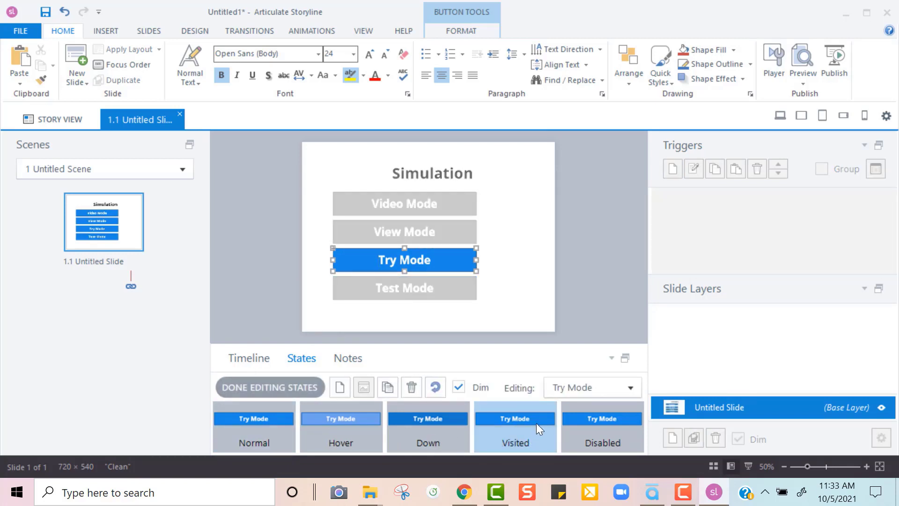
{"action": "left_click", "coordinate": [709, 47]}
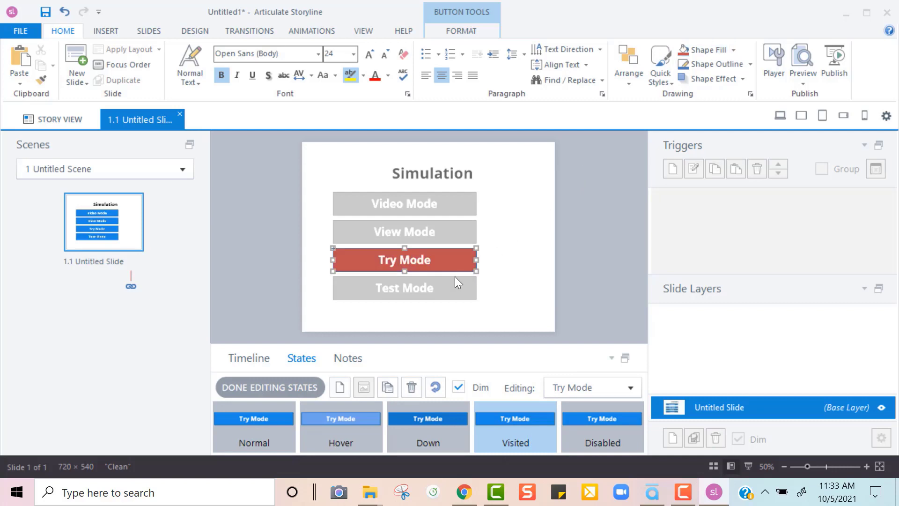
{"action": "left_click", "coordinate": [248, 387]}
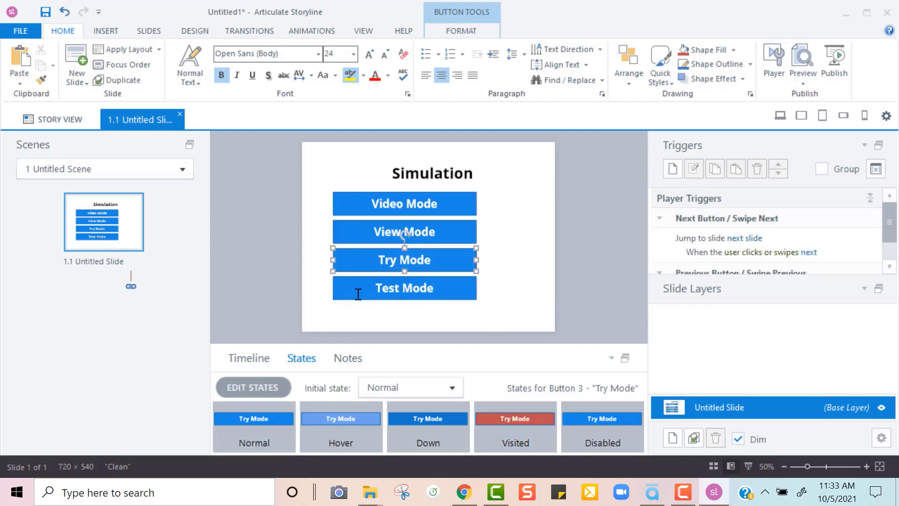
Step: Give the Test Mode button's Visited state a red fill and finish editing its states
{"action": "left_click", "coordinate": [358, 294]}
{"action": "left_click", "coordinate": [254, 392]}
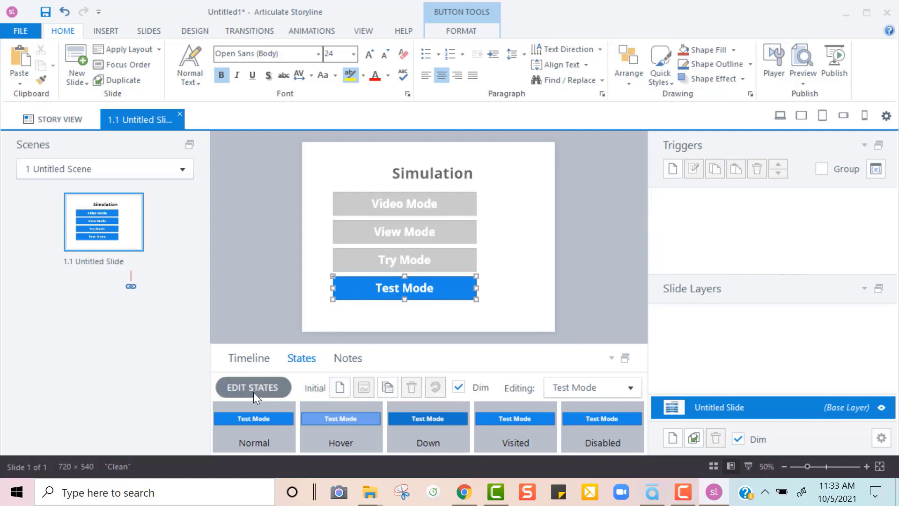
{"action": "left_click", "coordinate": [506, 434]}
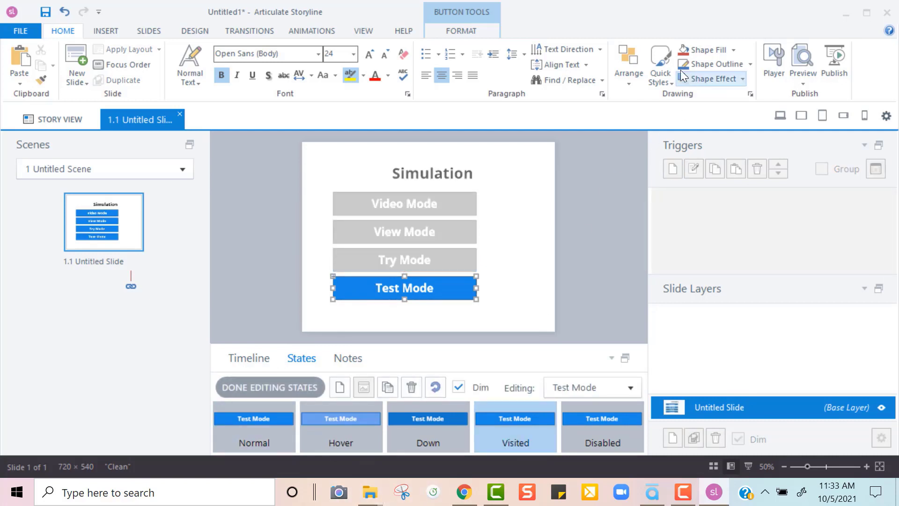
{"action": "left_click", "coordinate": [705, 50]}
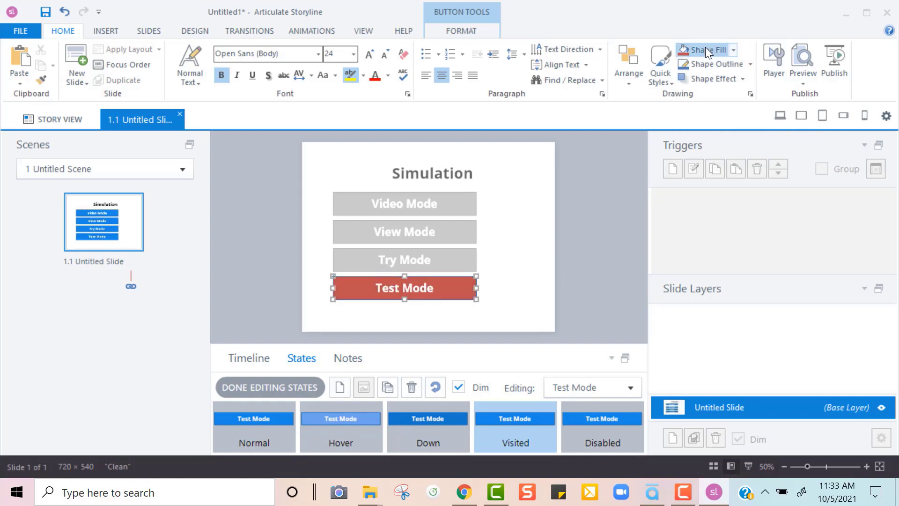
{"action": "left_click", "coordinate": [277, 388]}
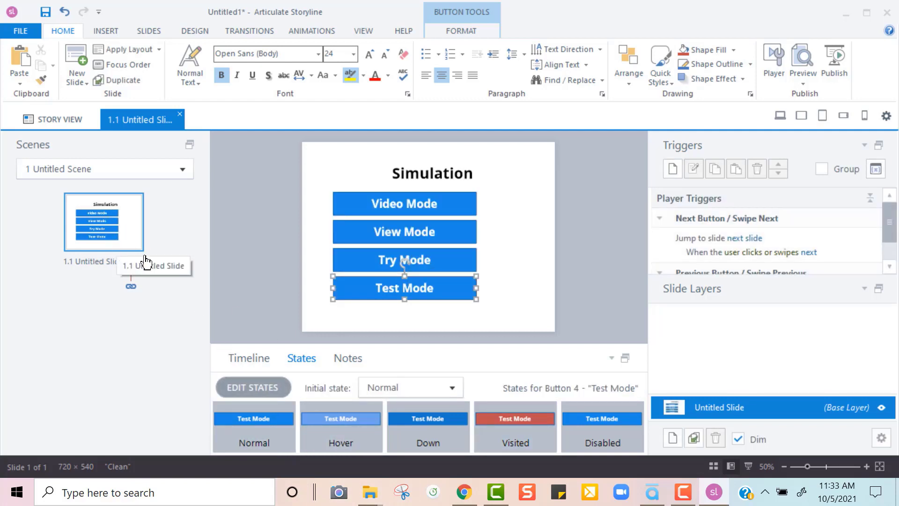
Step: Return to the story overview and rename the first scene "Main Menu"
{"action": "left_click", "coordinate": [65, 117]}
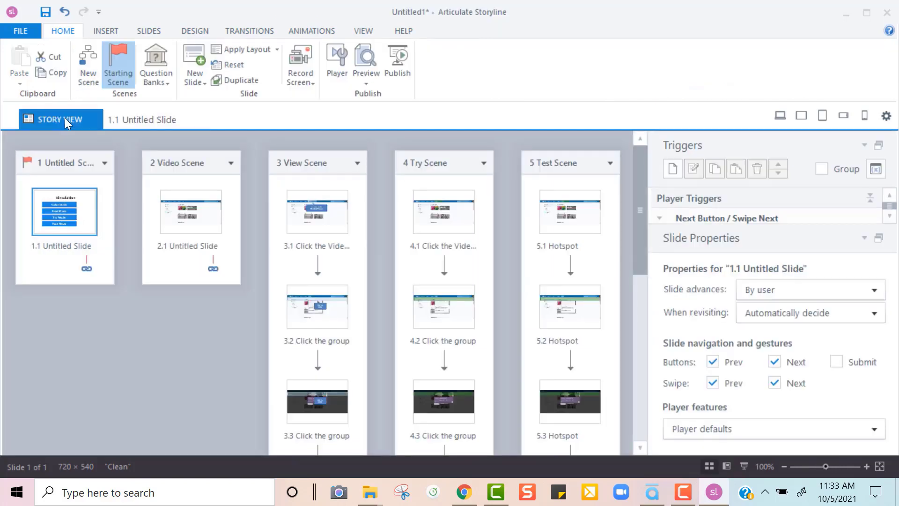
{"action": "left_click", "coordinate": [67, 167]}
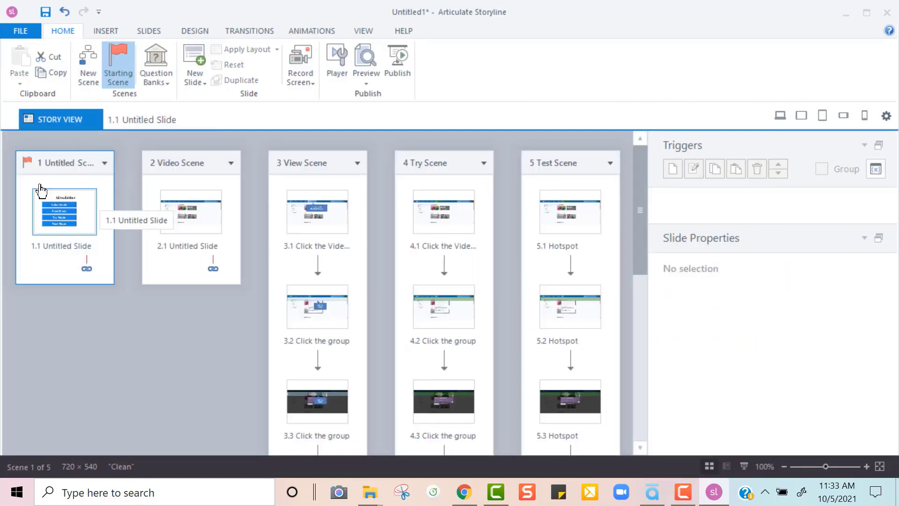
{"action": "double_click", "coordinate": [56, 165]}
{"action": "type", "text": "Ma"}
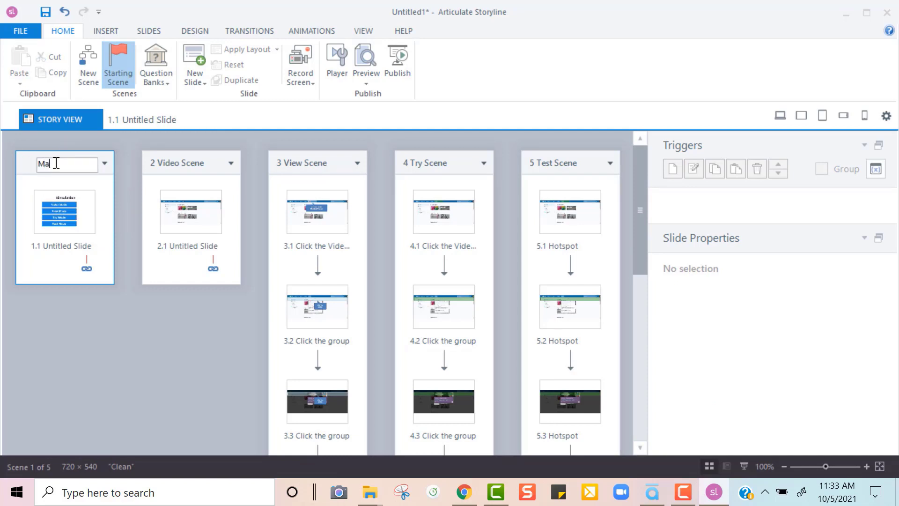
{"action": "type", "text": "in Menu"}
{"action": "left_click", "coordinate": [66, 404]}
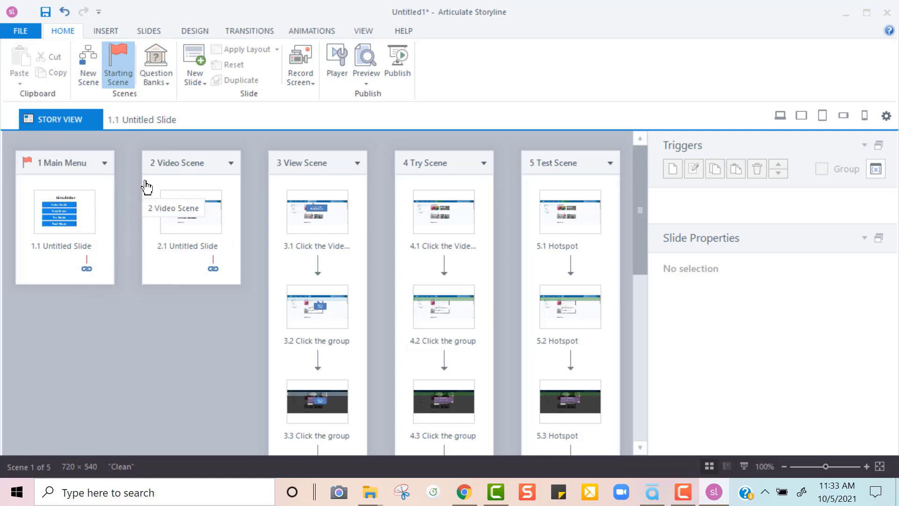
Step: Open the Video Scene's slide, preview its screen recording and close the preview
{"action": "double_click", "coordinate": [192, 221]}
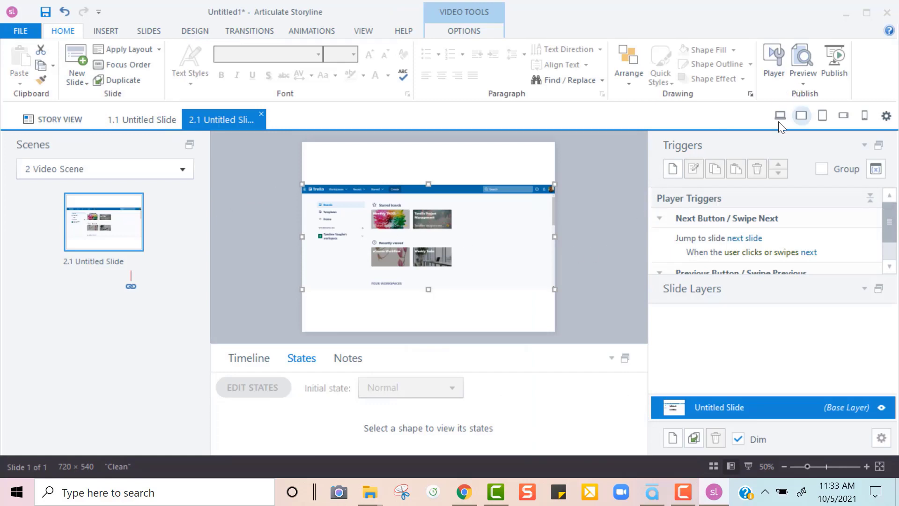
{"action": "left_click", "coordinate": [781, 115]}
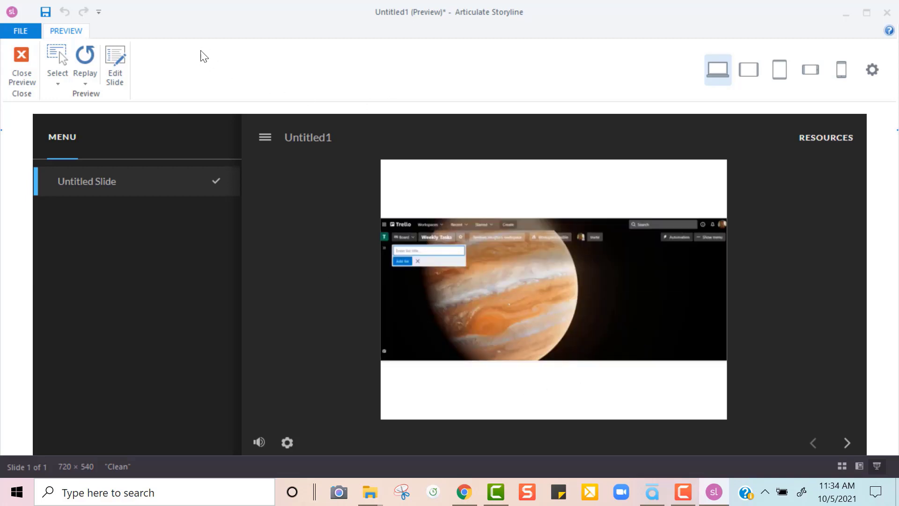
{"action": "left_click", "coordinate": [17, 58]}
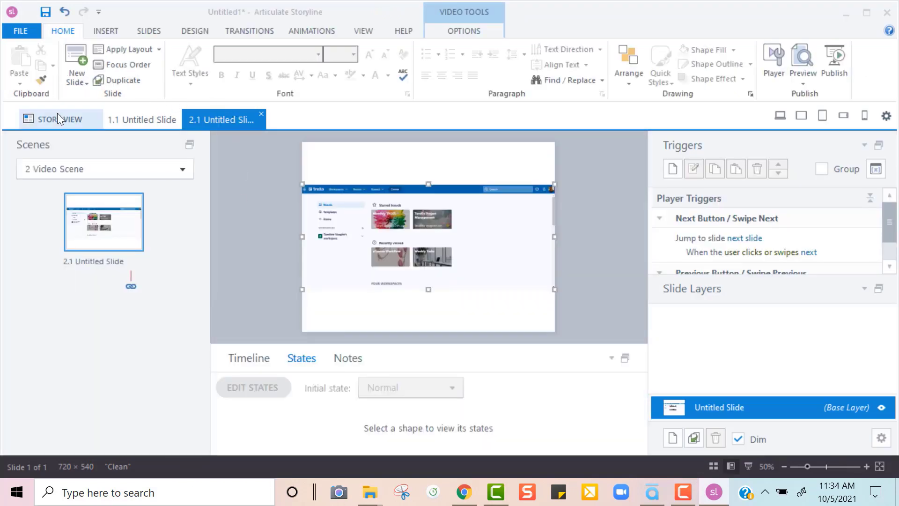
Step: On the first View Scene slide, fill the caption black and change its text to "Click the Create button"
{"action": "left_click", "coordinate": [43, 119]}
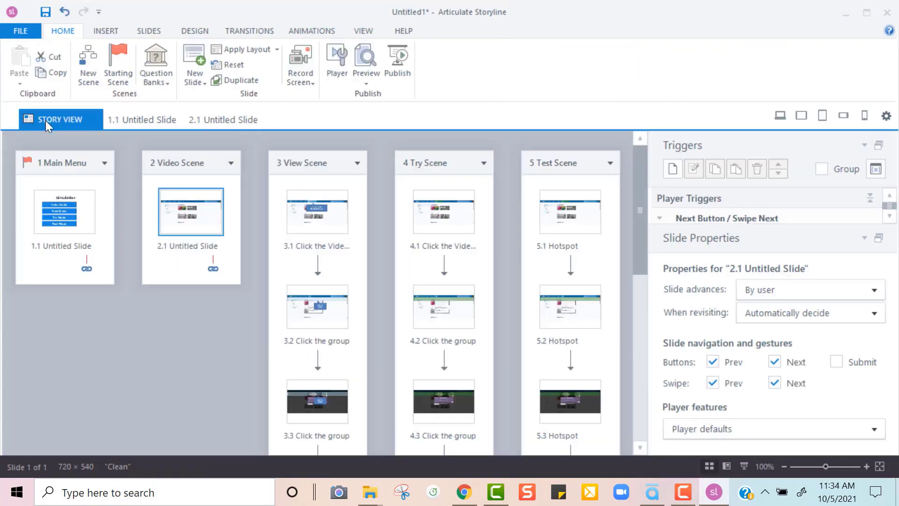
{"action": "left_click", "coordinate": [299, 209]}
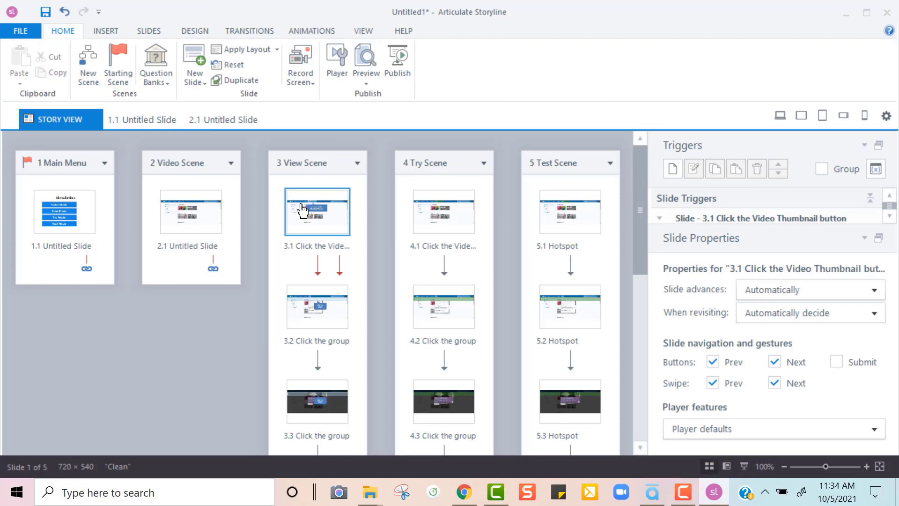
{"action": "double_click", "coordinate": [302, 211]}
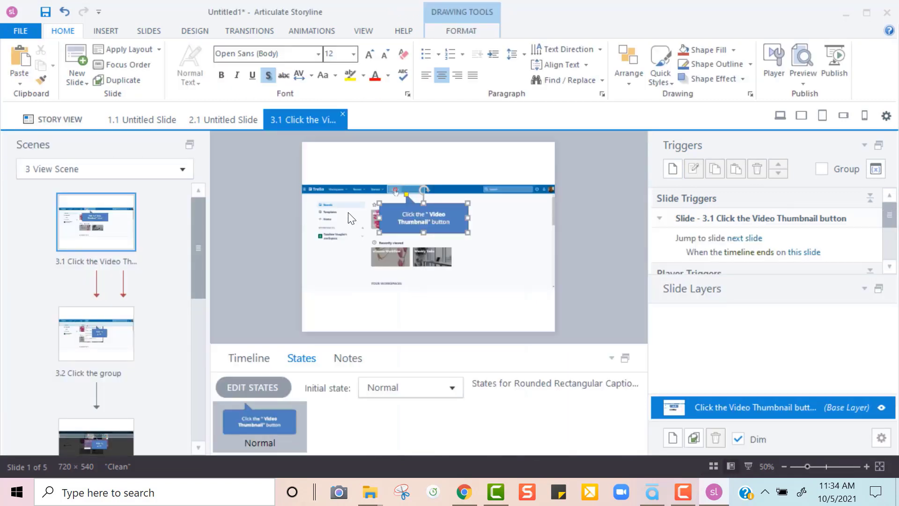
{"action": "left_click", "coordinate": [866, 464]}
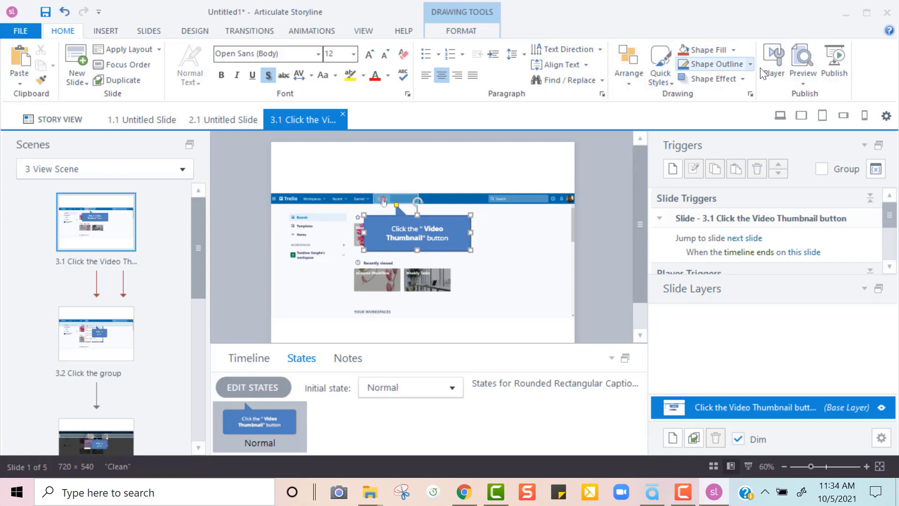
{"action": "left_click", "coordinate": [734, 50]}
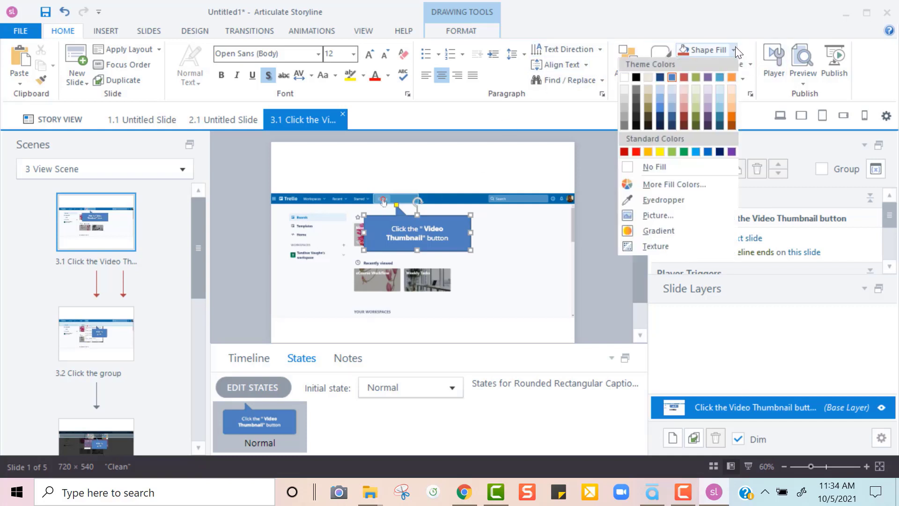
{"action": "left_click", "coordinate": [635, 77]}
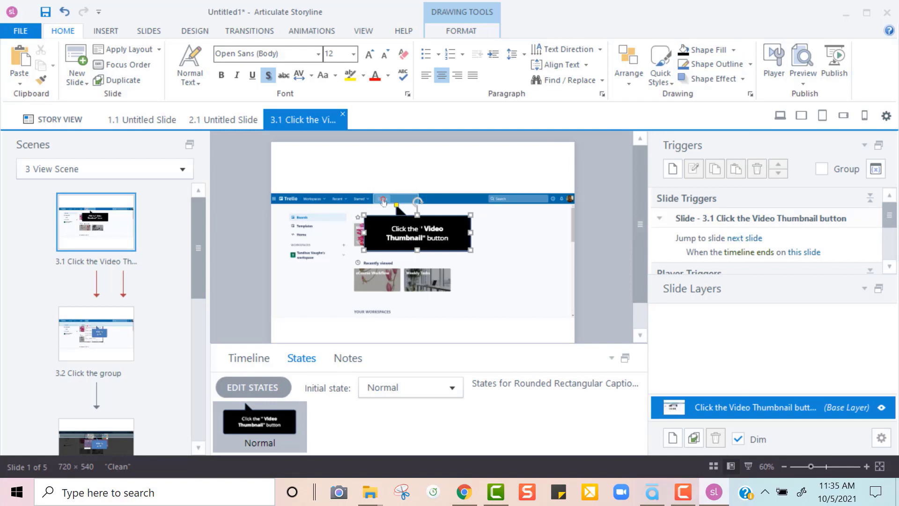
{"action": "left_click_drag", "start_coordinate": [448, 239], "coordinate": [424, 230]}
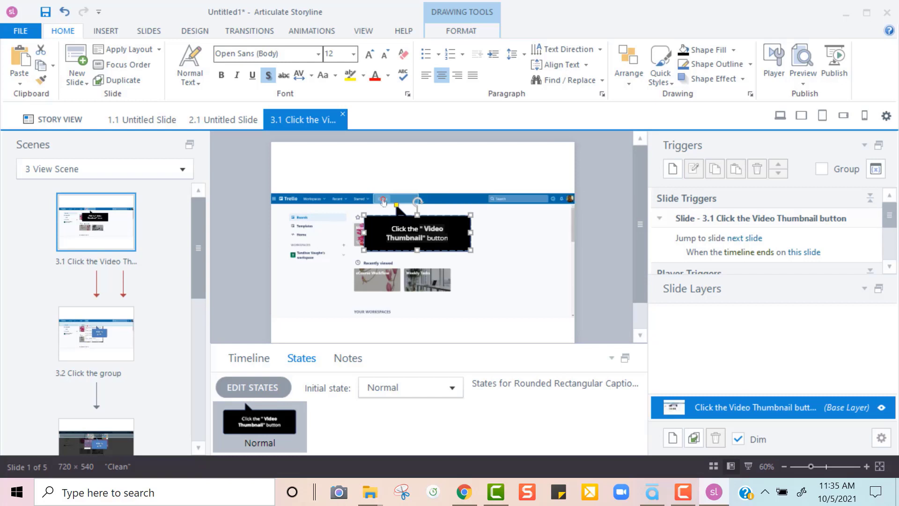
{"action": "type", "text": "Create button"}
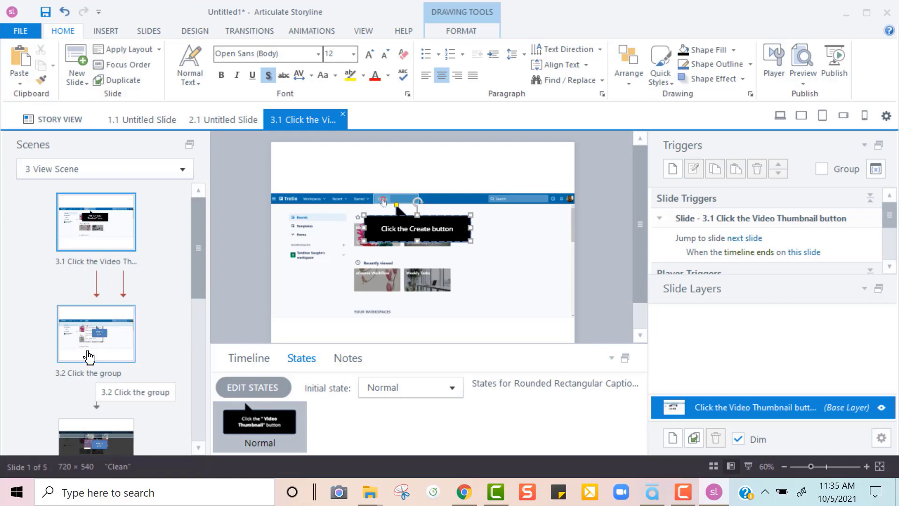
Step: Fill the caption on the second View Scene slide, 3.2, with black
{"action": "left_click", "coordinate": [100, 342]}
{"action": "left_click", "coordinate": [435, 237]}
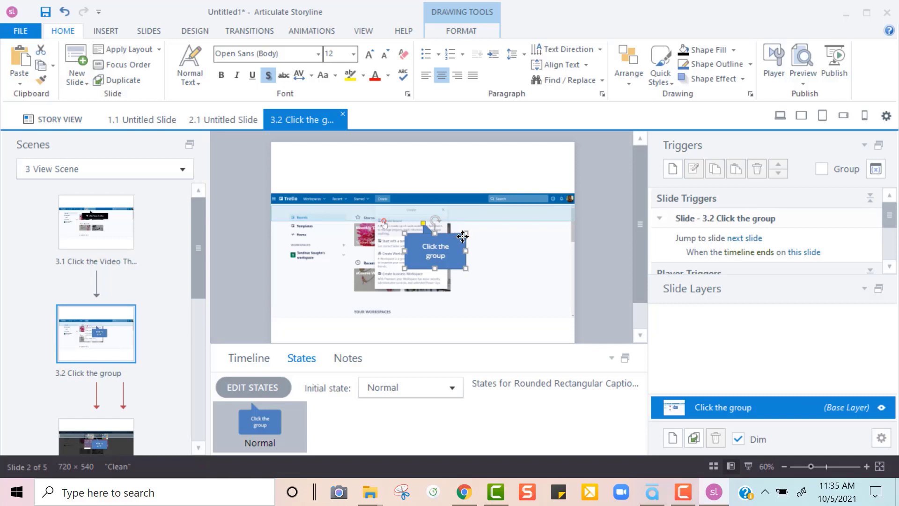
{"action": "left_click", "coordinate": [698, 51]}
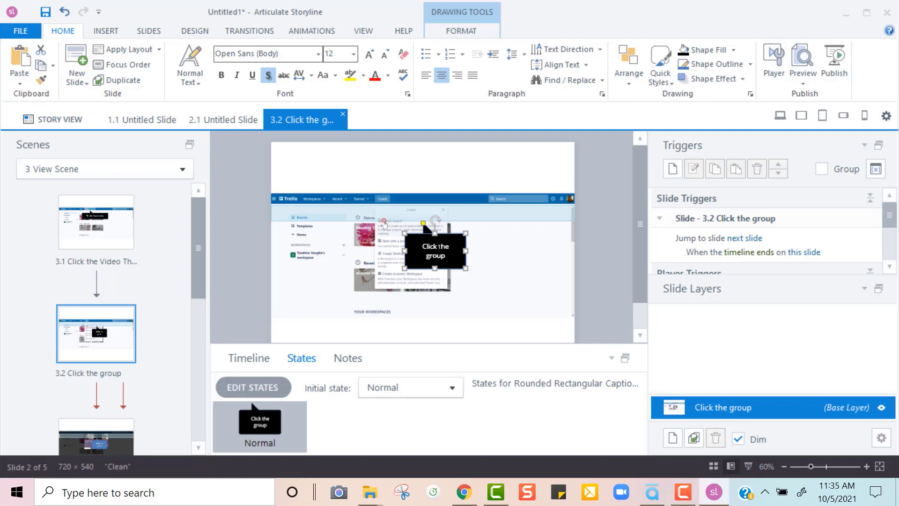
Step: Change the text of slide 3.2's caption to "Click on Create board"
{"action": "left_click", "coordinate": [441, 247]}
{"action": "double_click", "coordinate": [441, 247]}
{"action": "key", "text": "BackSpace"}
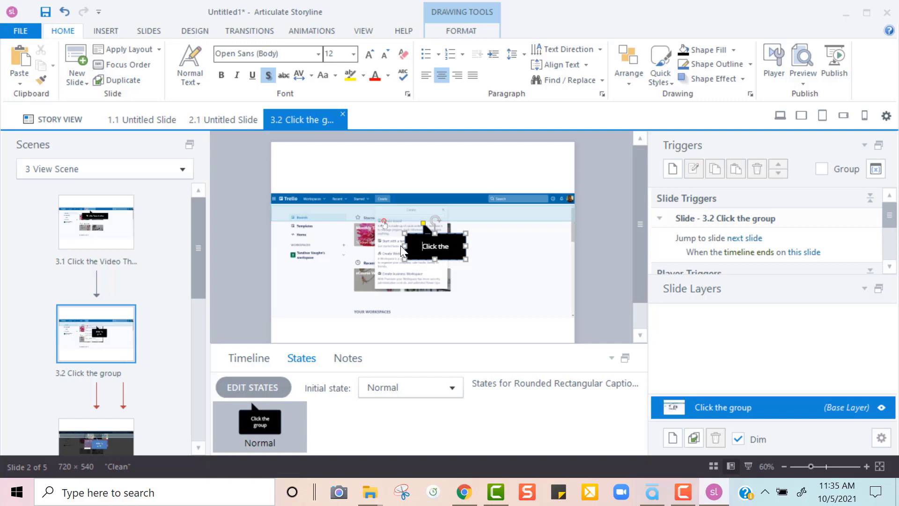
{"action": "left_click_drag", "start_coordinate": [450, 246], "coordinate": [439, 246]}
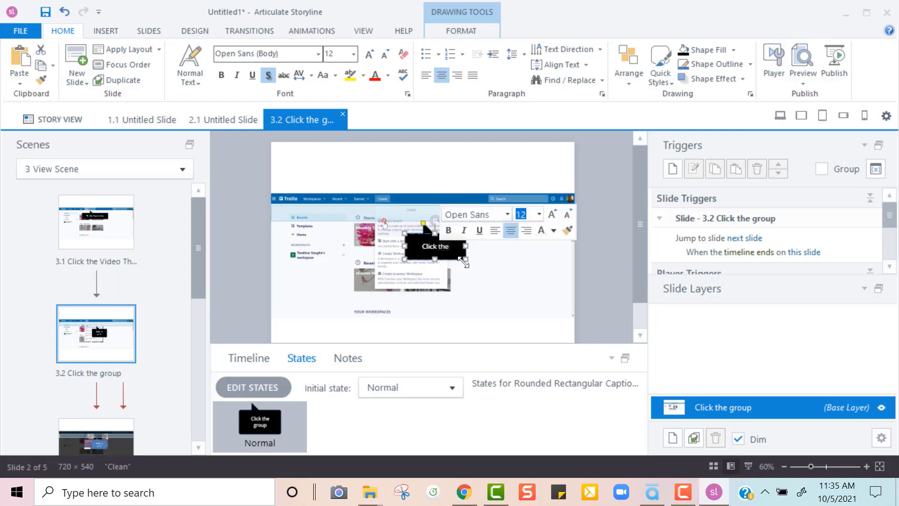
{"action": "type", "text": "on v"}
{"action": "key", "text": "BackSpace"}
{"action": "type", "text": "C"}
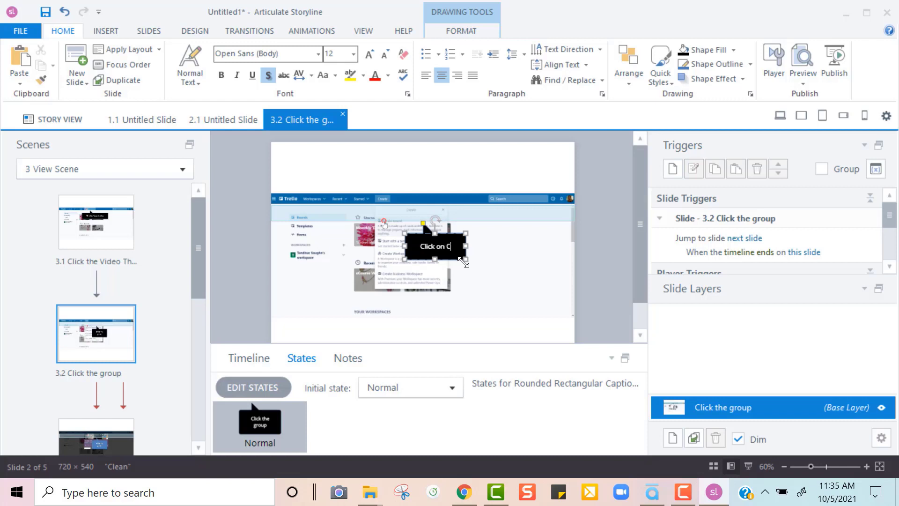
{"action": "type", "text": "reate bo"}
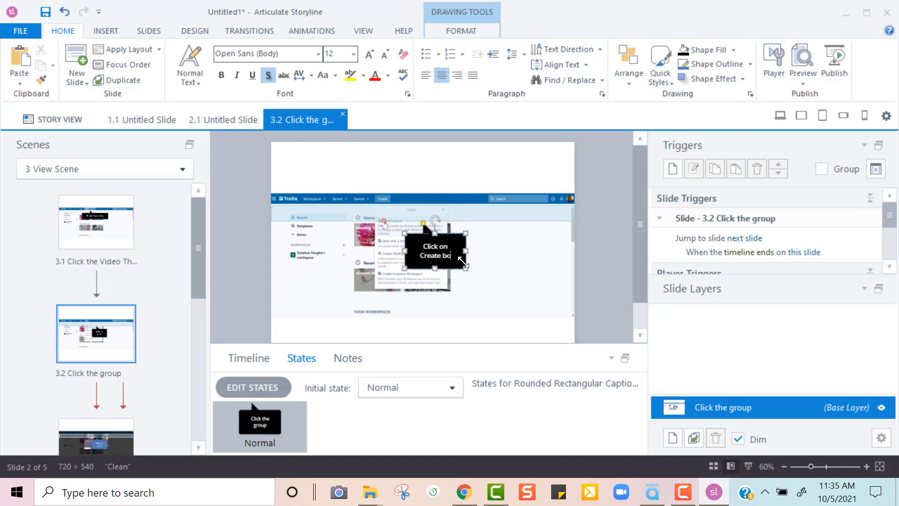
{"action": "type", "text": "ard"}
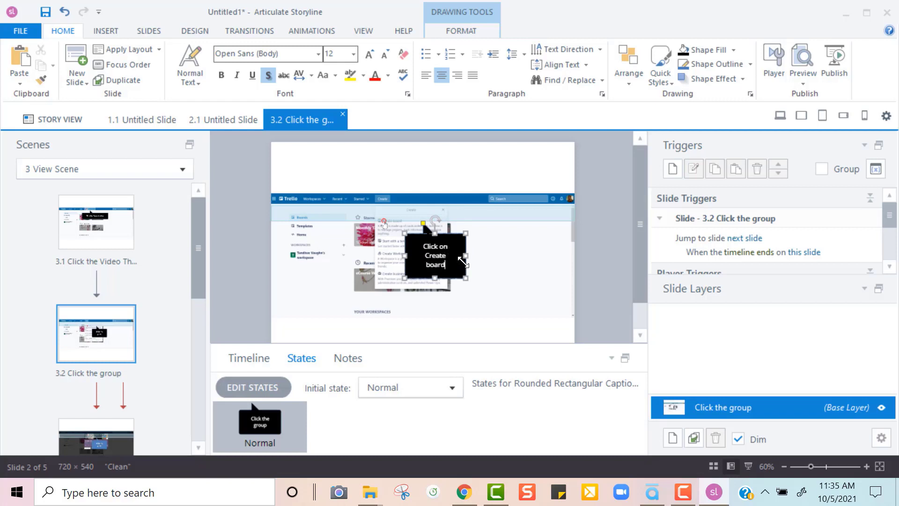
Step: On slide 3.3, change the caption text to "Type a name for the board" and fill the caption black
{"action": "left_click_drag", "start_coordinate": [197, 266], "coordinate": [196, 313]}
{"action": "scroll", "coordinate": [142, 355], "scroll_direction": "down", "scroll_amount": 1}
{"action": "left_click", "coordinate": [109, 318]}
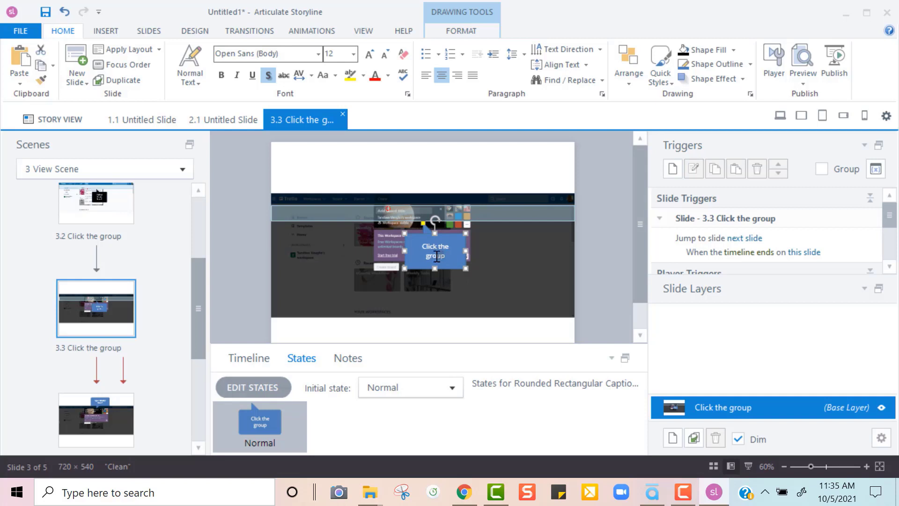
{"action": "left_click_drag", "start_coordinate": [441, 256], "coordinate": [424, 249]}
{"action": "left_click", "coordinate": [458, 256]}
{"action": "type", "text": "Typ"}
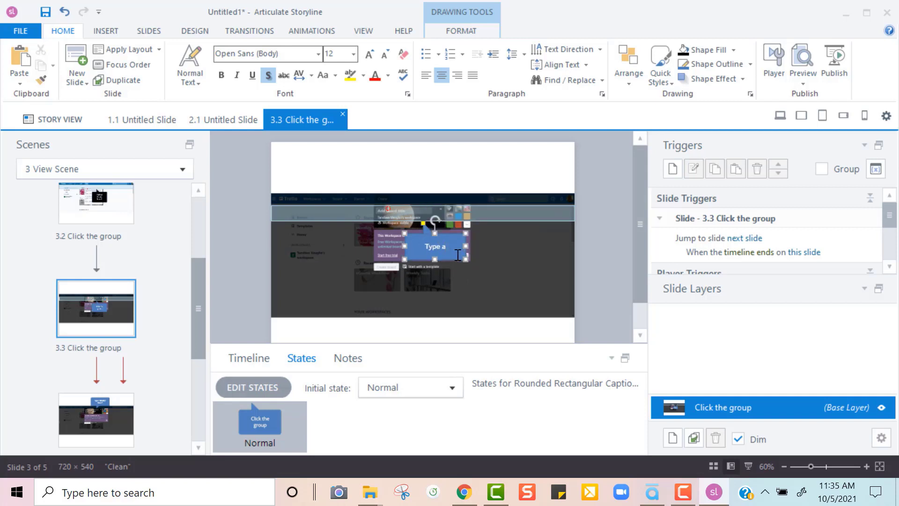
{"action": "type", "text": "e a name for th"}
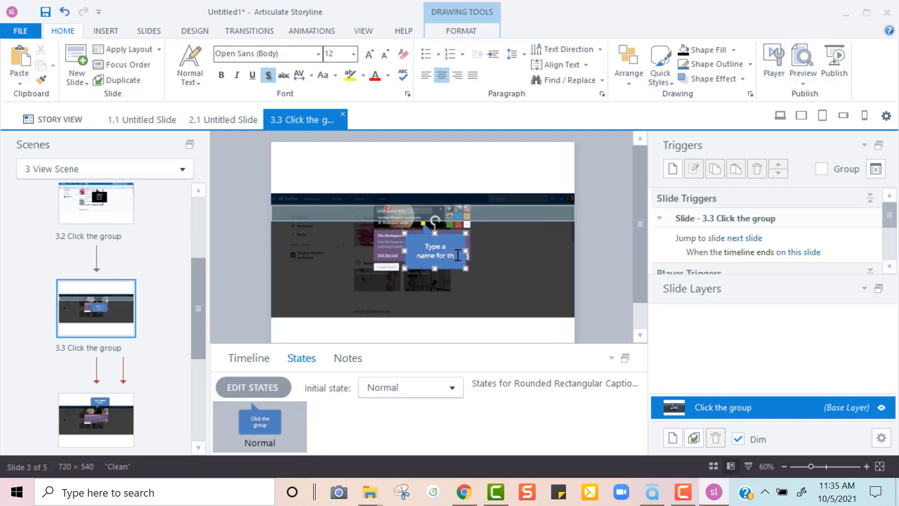
{"action": "type", "text": "e board"}
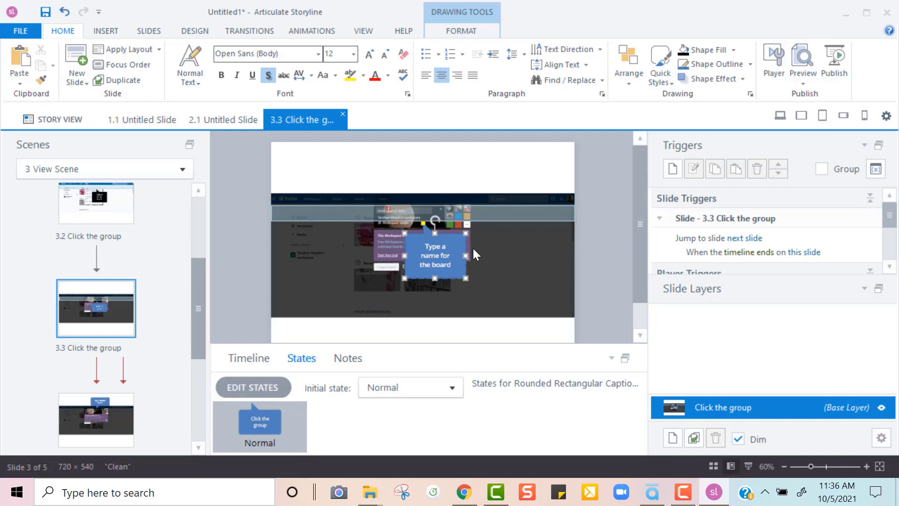
{"action": "left_click", "coordinate": [455, 234]}
{"action": "left_click", "coordinate": [698, 52]}
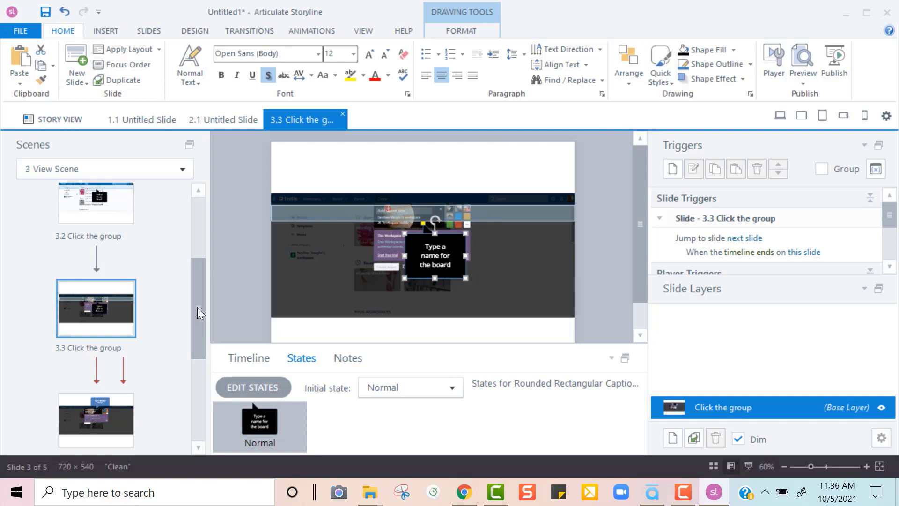
Step: Check slide 3.4's caption, then return to slide 3.3 and replace its caption text with "Click on the blank field"
{"action": "left_click_drag", "start_coordinate": [198, 308], "coordinate": [198, 331]}
{"action": "left_click", "coordinate": [123, 385]}
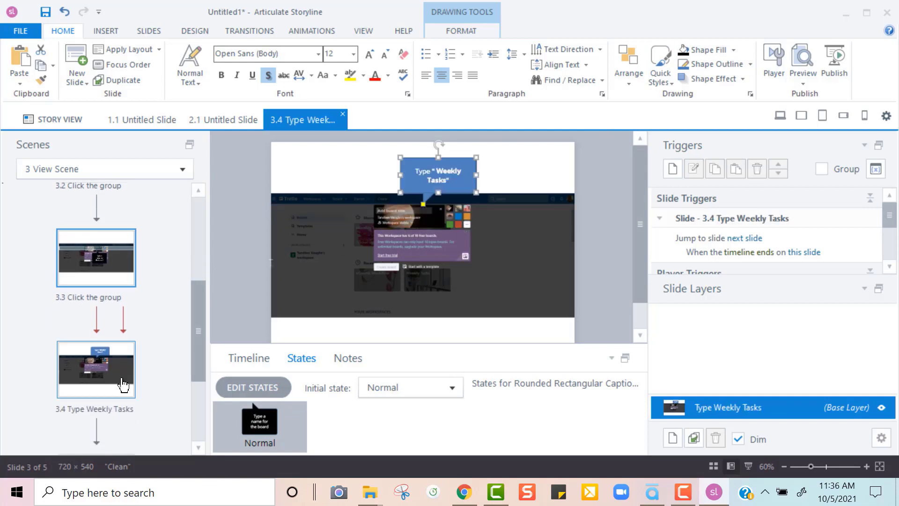
{"action": "left_click", "coordinate": [117, 276]}
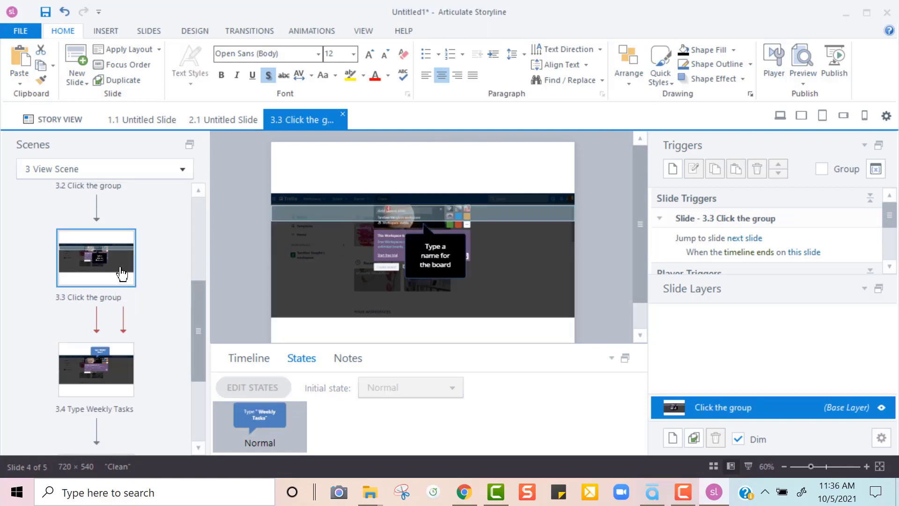
{"action": "left_click", "coordinate": [427, 230]}
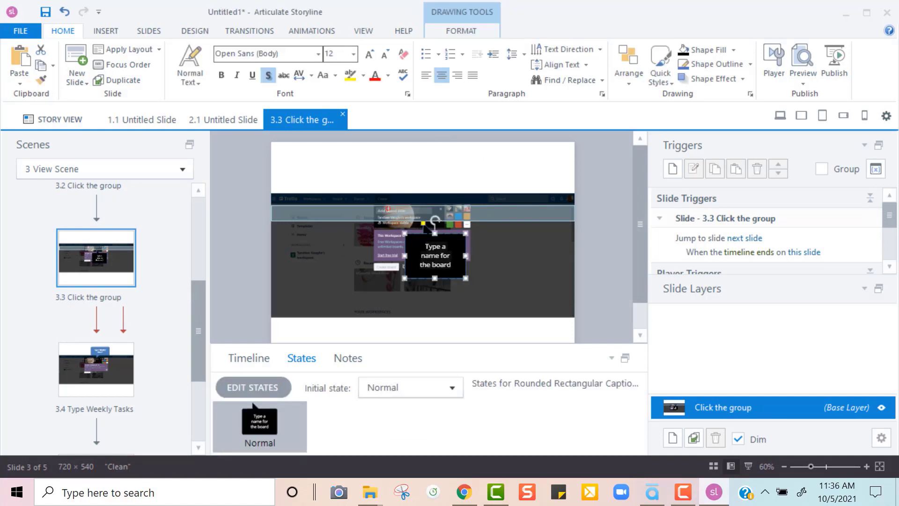
{"action": "type", "text": "Clock"}
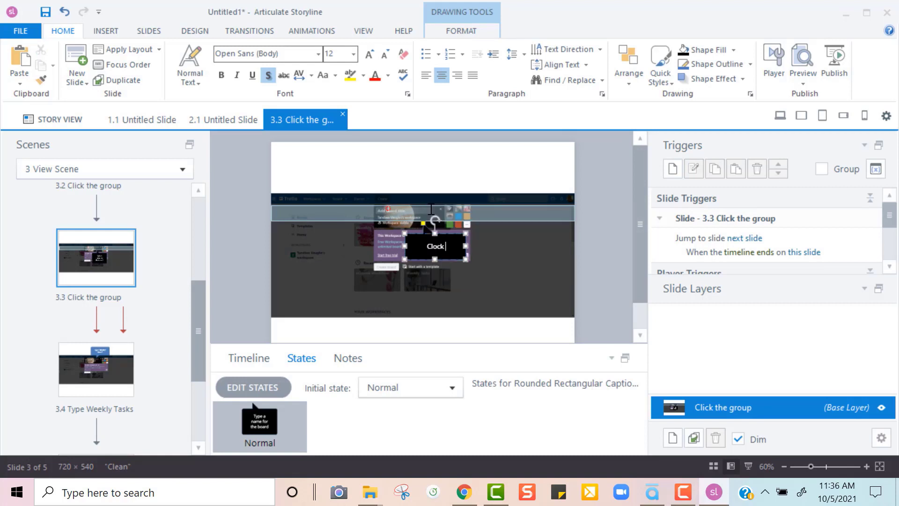
{"action": "type", "text": " on the"}
{"action": "key", "text": "BackSpace"}
{"action": "key", "text": "BackSpace"}
{"action": "key", "text": "BackSpace"}
{"action": "key", "text": "BackSpace"}
{"action": "key", "text": "BackSpace"}
{"action": "key", "text": "BackSpace"}
{"action": "key", "text": "BackSpace"}
{"action": "key", "text": "BackSpace"}
{"action": "key", "text": "BackSpace"}
{"action": "type", "text": "ick on the blank"}
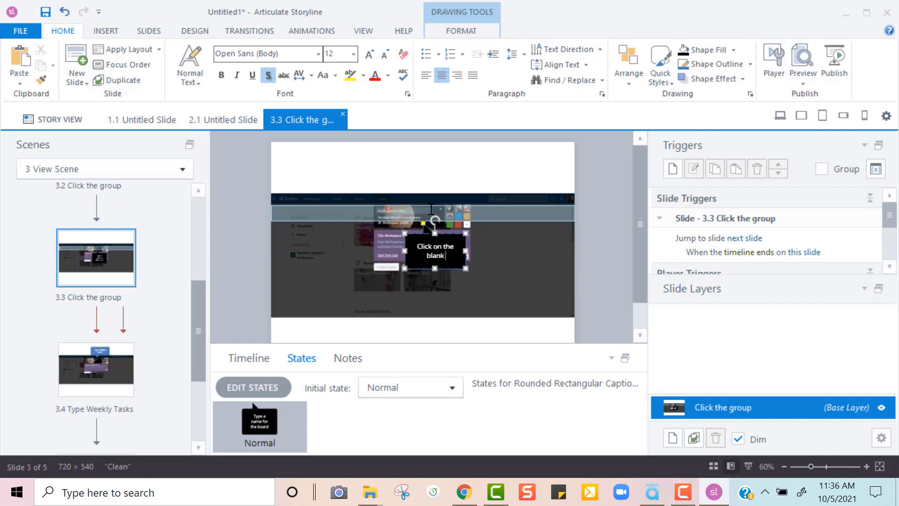
{"action": "type", "text": " field"}
Step: Fill the "Weekly Tasks" caption on slide 3.4 with black
{"action": "left_click", "coordinate": [78, 387]}
{"action": "left_click", "coordinate": [436, 161]}
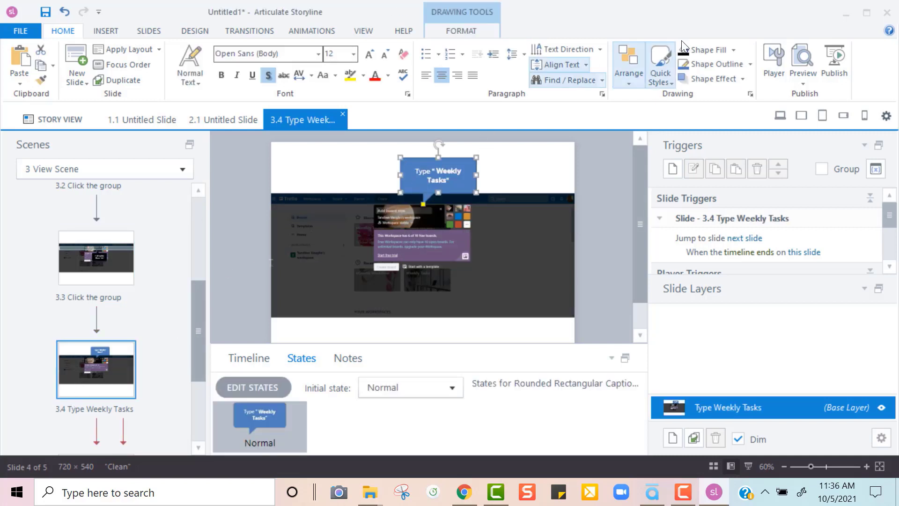
{"action": "left_click", "coordinate": [703, 49]}
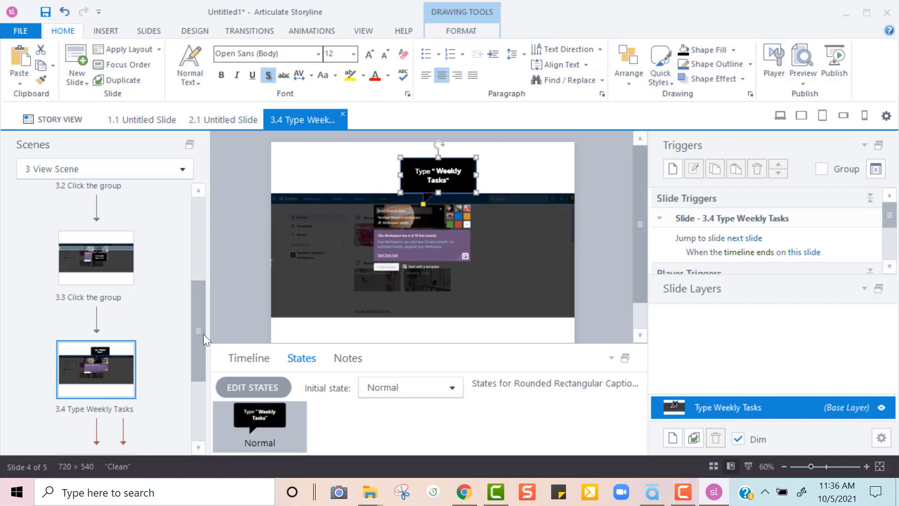
Step: Clear the caption text on slide 3.5
{"action": "left_click_drag", "start_coordinate": [196, 339], "coordinate": [198, 390]}
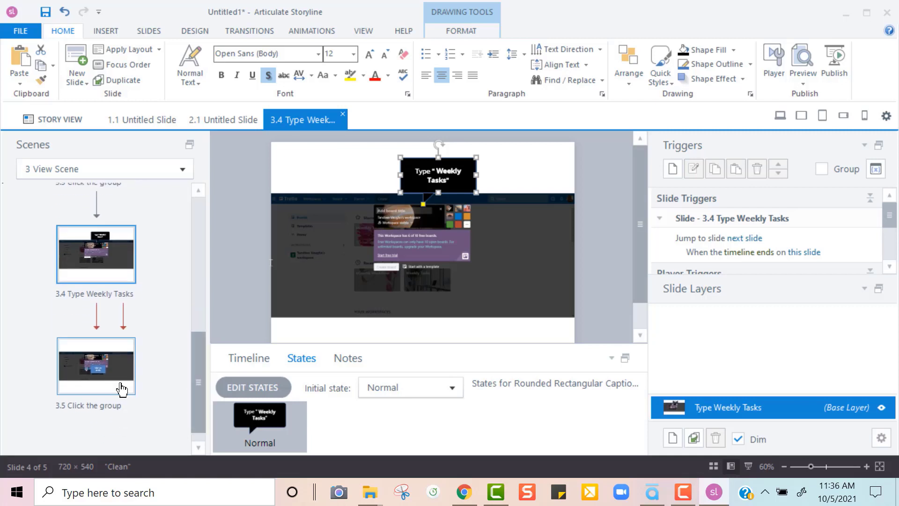
{"action": "left_click", "coordinate": [114, 380]}
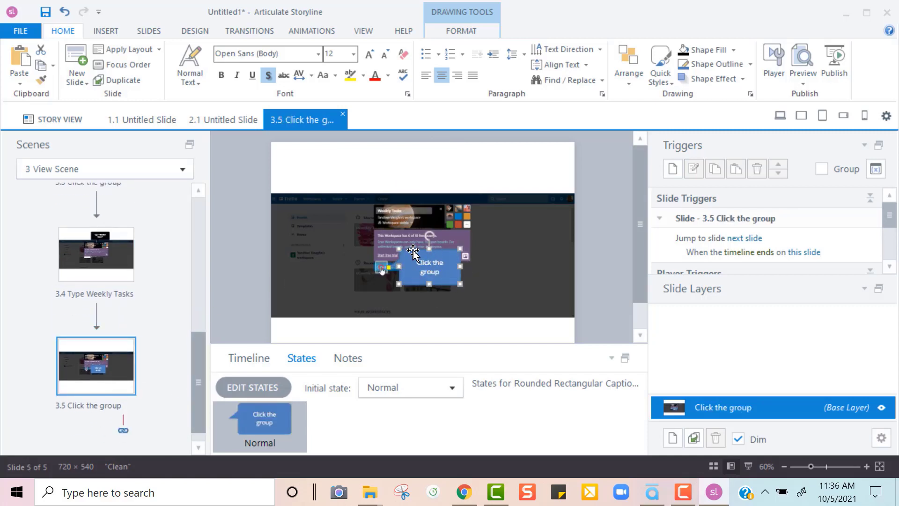
{"action": "left_click", "coordinate": [446, 273]}
{"action": "left_click_drag", "start_coordinate": [416, 264], "coordinate": [447, 264]}
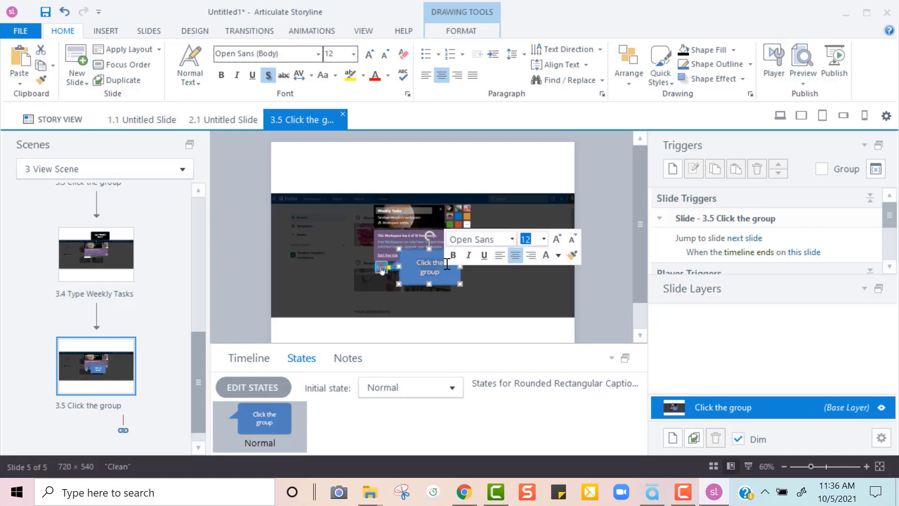
{"action": "key", "text": "Delete"}
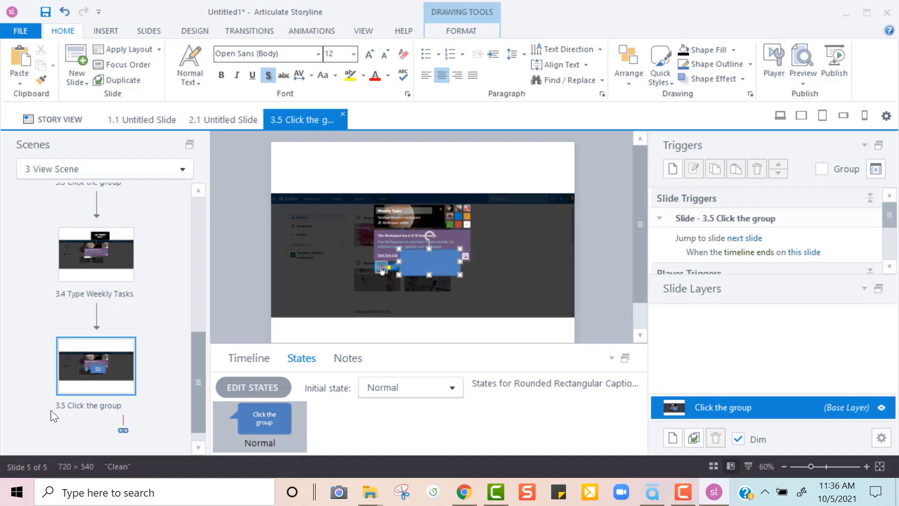
Step: Delete slide 3.5 from the View Scene and confirm the deletion
{"action": "left_click", "coordinate": [108, 387]}
{"action": "key", "text": "Delete"}
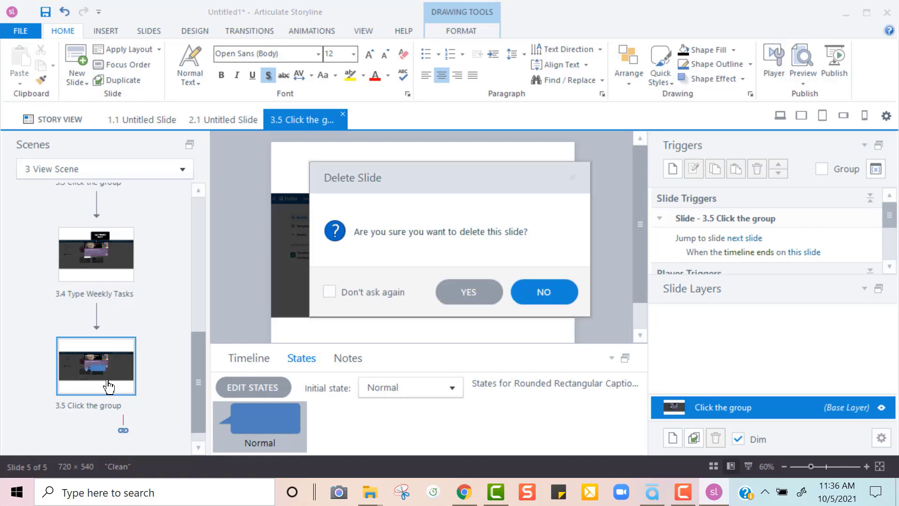
{"action": "left_click", "coordinate": [456, 289]}
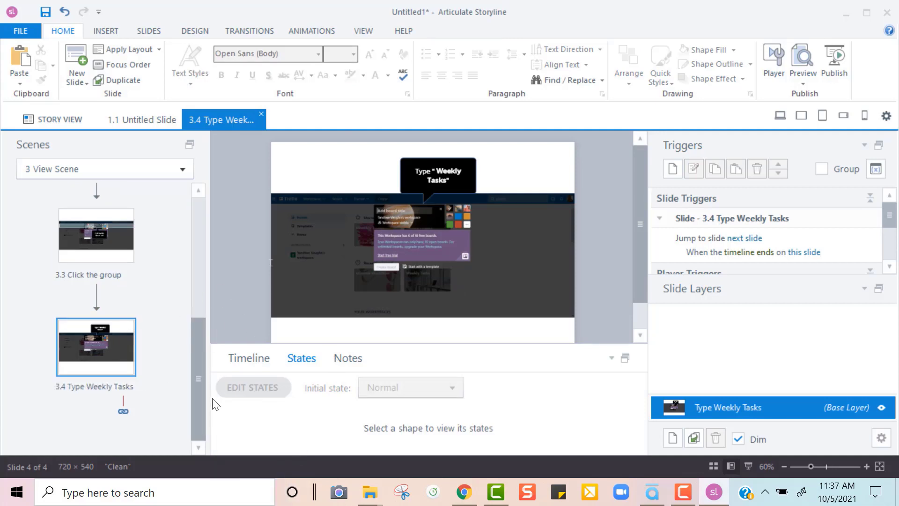
Step: Preview slide 3.4, try to replay the whole scene, dismiss the error report and close the preview
{"action": "left_click", "coordinate": [781, 115]}
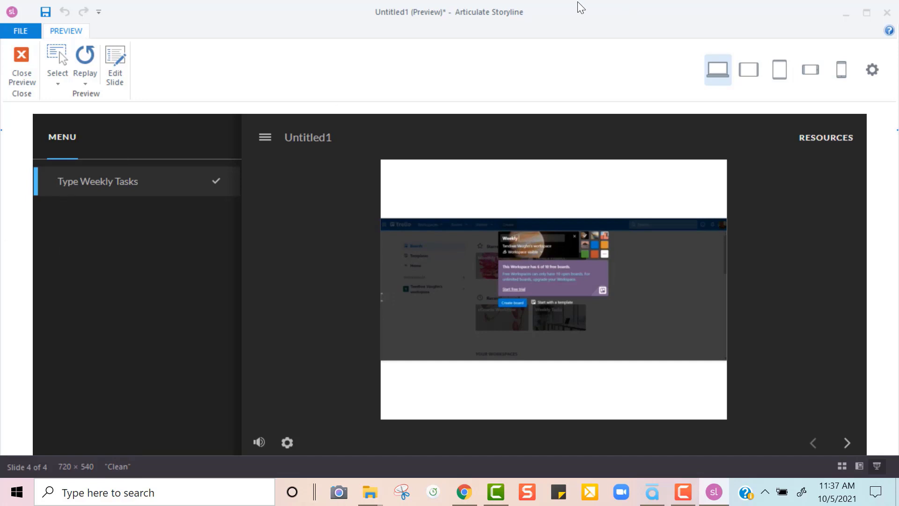
{"action": "left_click", "coordinate": [82, 80]}
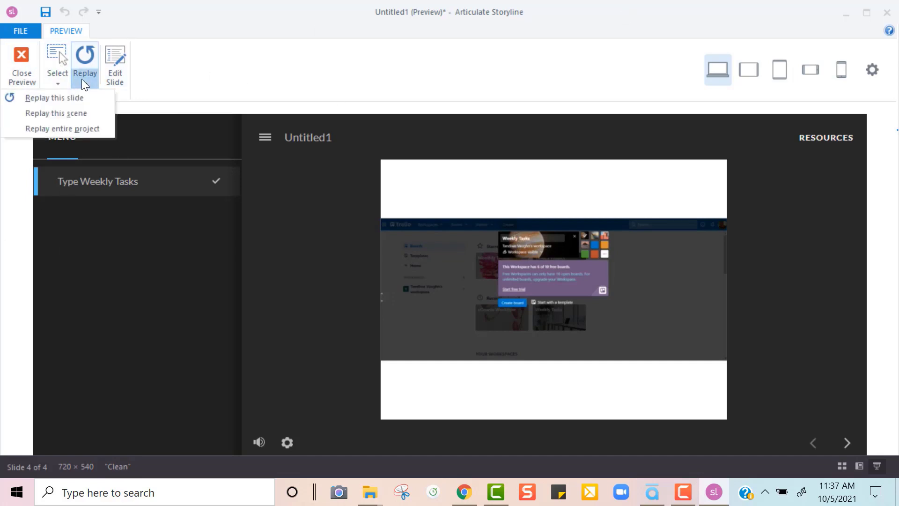
{"action": "left_click", "coordinate": [66, 115]}
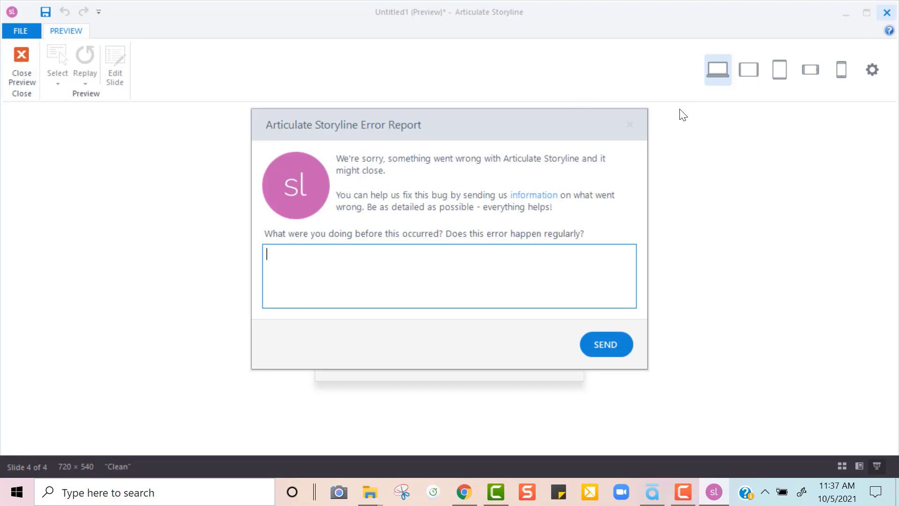
{"action": "left_click", "coordinate": [629, 126]}
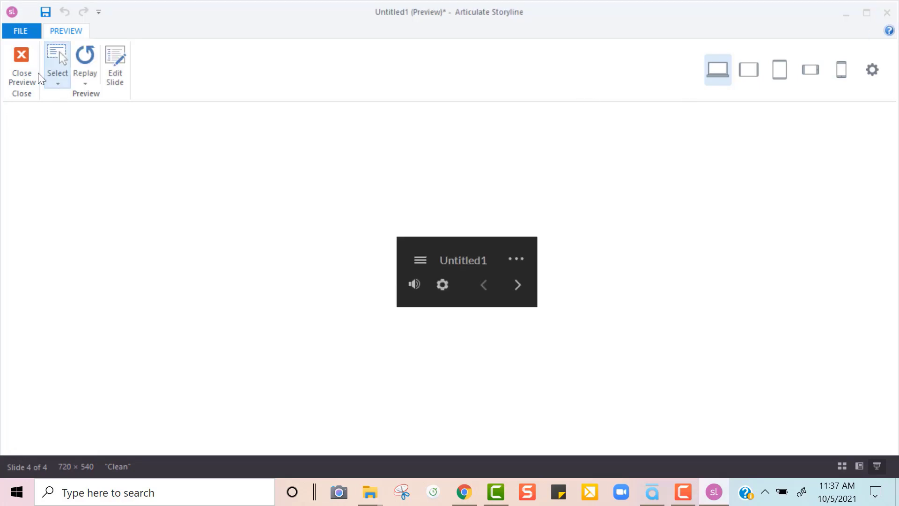
{"action": "left_click", "coordinate": [19, 55]}
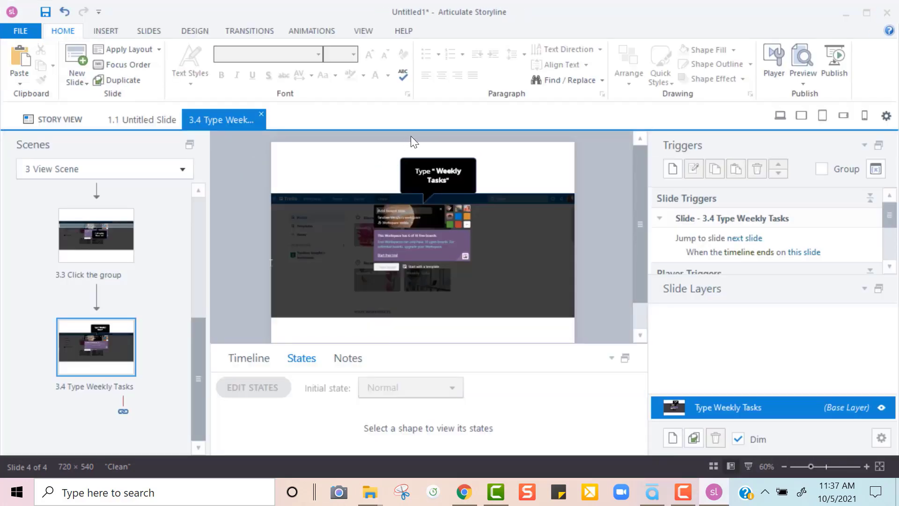
Step: Preview the entire View Scene through its final slide and close the preview
{"action": "left_click", "coordinate": [806, 84]}
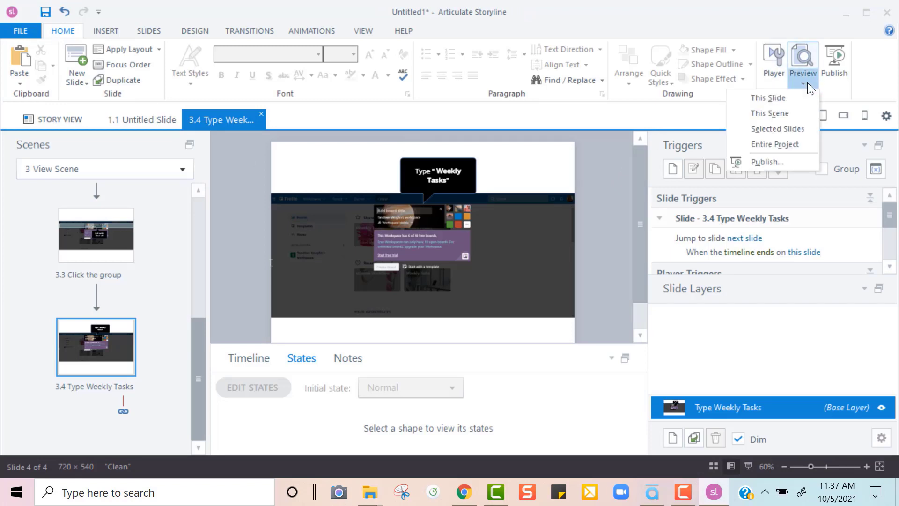
{"action": "left_click", "coordinate": [788, 114]}
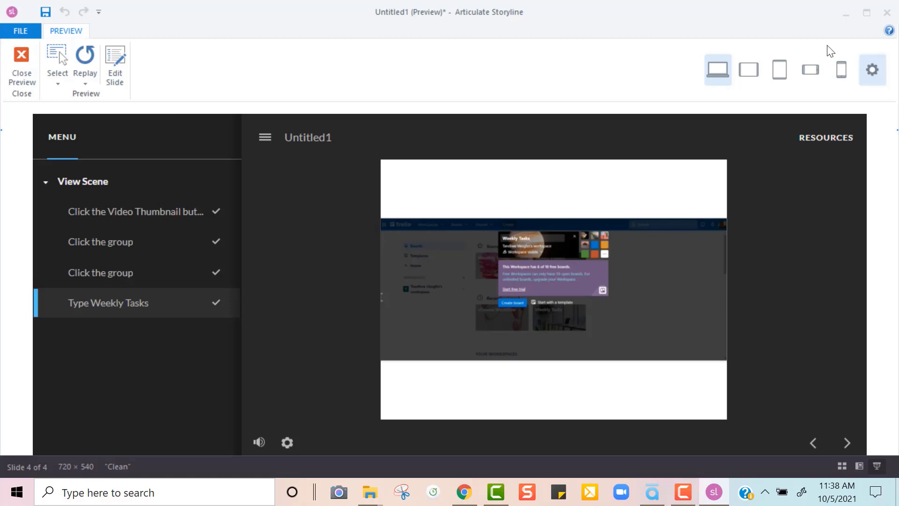
{"action": "left_click", "coordinate": [13, 73]}
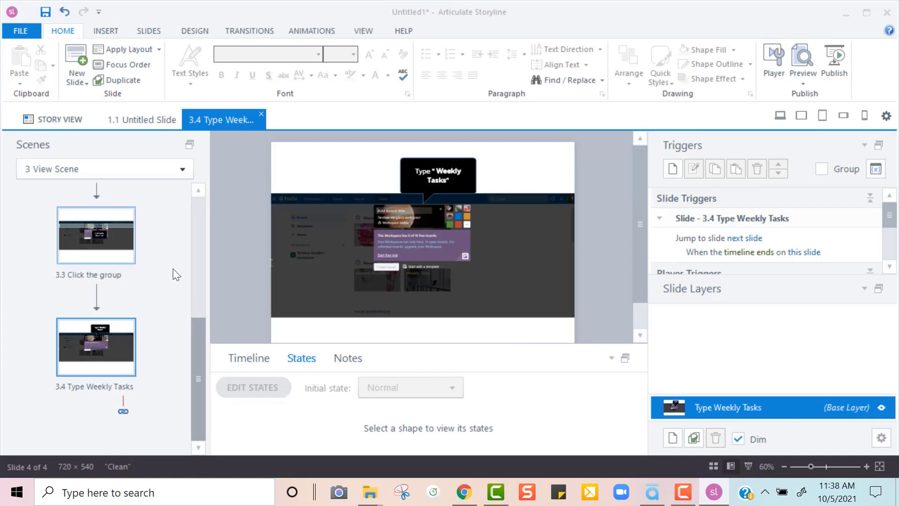
Step: On slide 3.1, narrow the highlight rectangle so it covers only Trello's Create button
{"action": "left_click_drag", "start_coordinate": [194, 328], "coordinate": [178, 195]}
{"action": "double_click", "coordinate": [123, 218]}
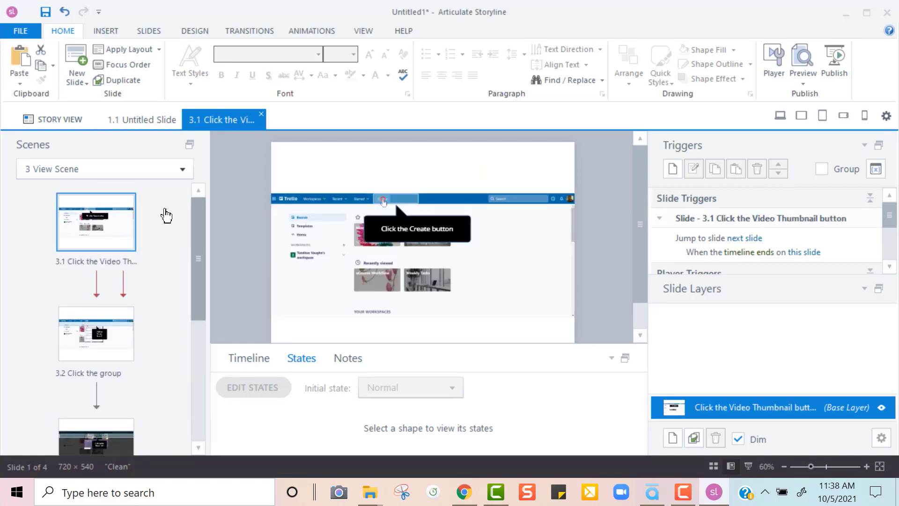
{"action": "left_click", "coordinate": [403, 199]}
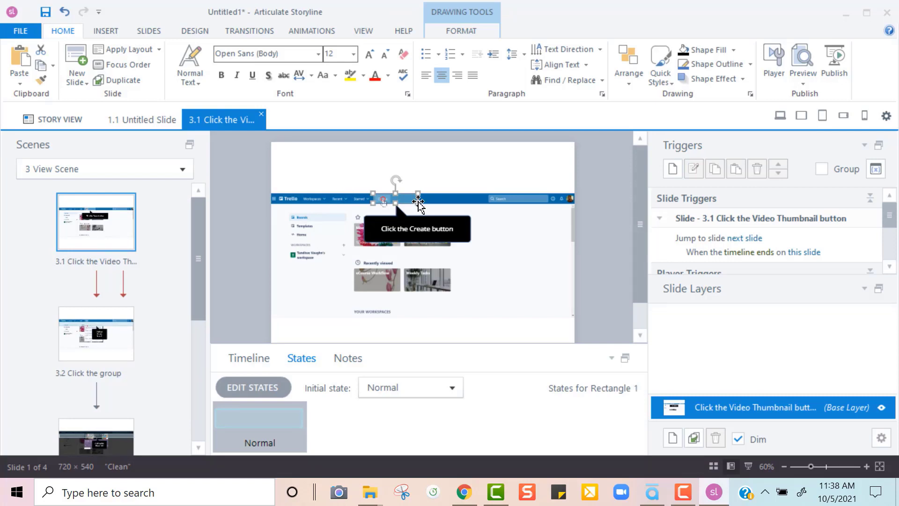
{"action": "left_click_drag", "start_coordinate": [418, 205], "coordinate": [396, 205]}
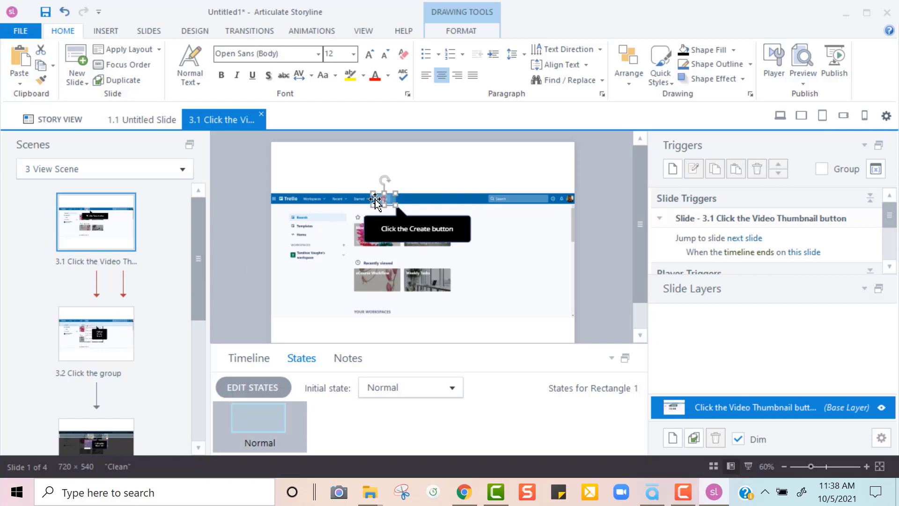
Step: On slide 3.2, move and shrink the highlight rectangle to cover the Create board option in Trello's Create menu
{"action": "left_click", "coordinate": [103, 337]}
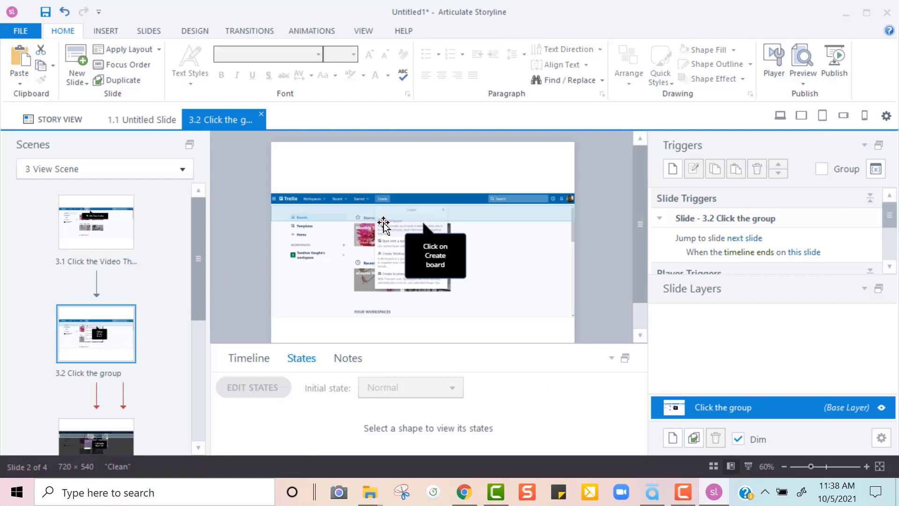
{"action": "left_click", "coordinate": [384, 220]}
{"action": "left_click", "coordinate": [400, 218]}
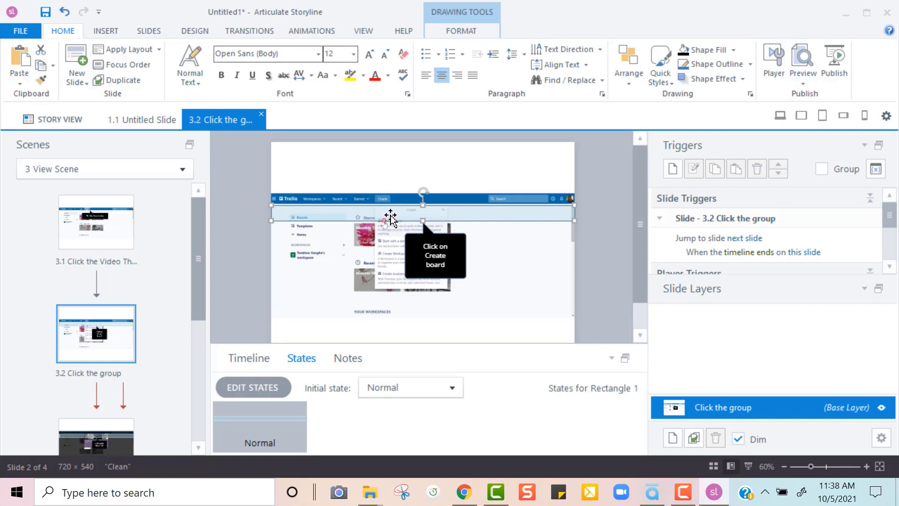
{"action": "left_click_drag", "start_coordinate": [390, 219], "coordinate": [419, 228]}
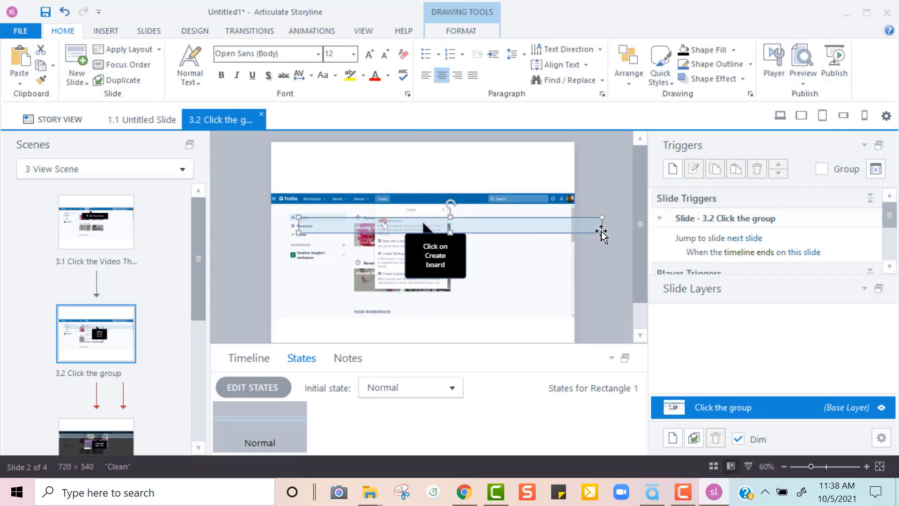
{"action": "left_click_drag", "start_coordinate": [603, 233], "coordinate": [436, 227]}
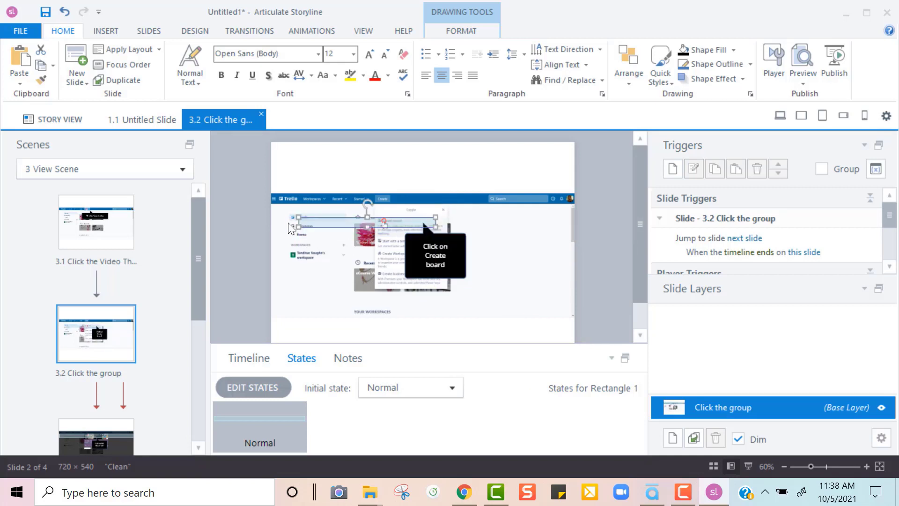
{"action": "left_click_drag", "start_coordinate": [297, 228], "coordinate": [375, 228]}
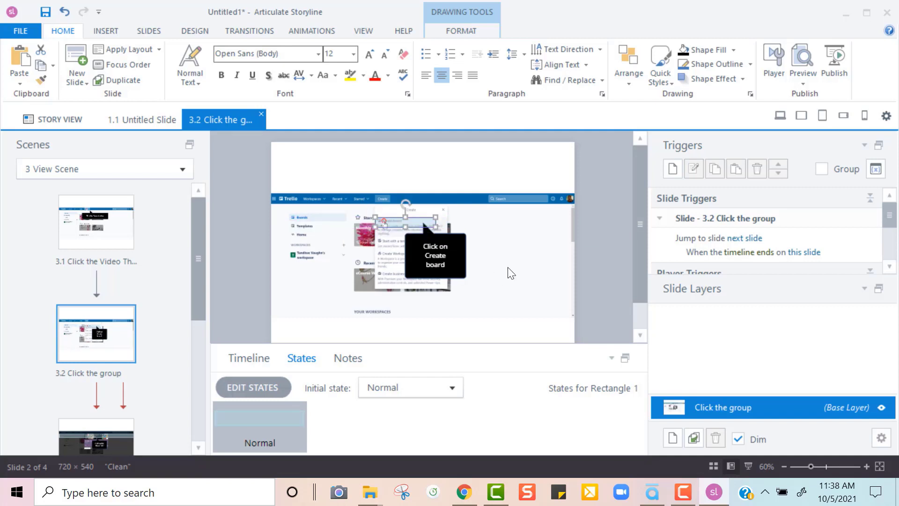
{"action": "left_click", "coordinate": [500, 330]}
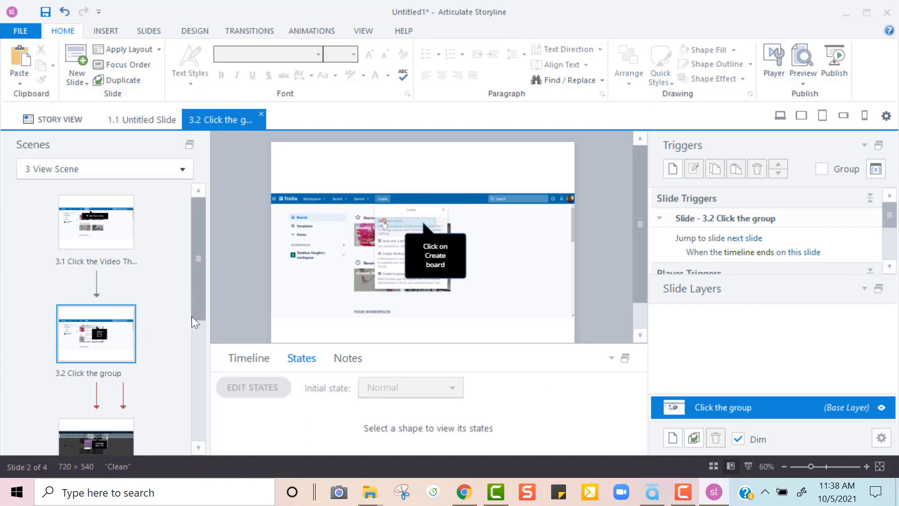
Step: On slide 3.3, shrink the highlight rectangle so it covers only the board title field in Trello's new board dialog
{"action": "scroll", "coordinate": [198, 291], "scroll_direction": "down", "scroll_amount": 3}
{"action": "left_click", "coordinate": [123, 369]}
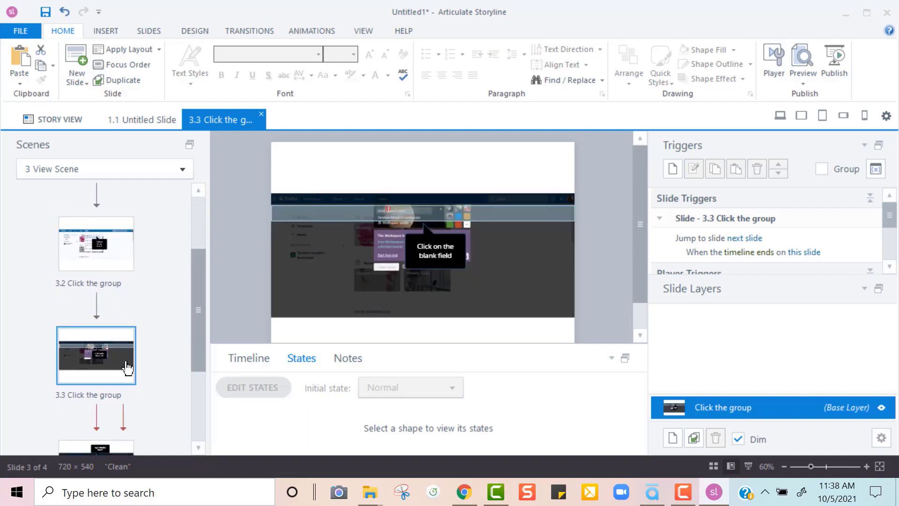
{"action": "left_click", "coordinate": [402, 213]}
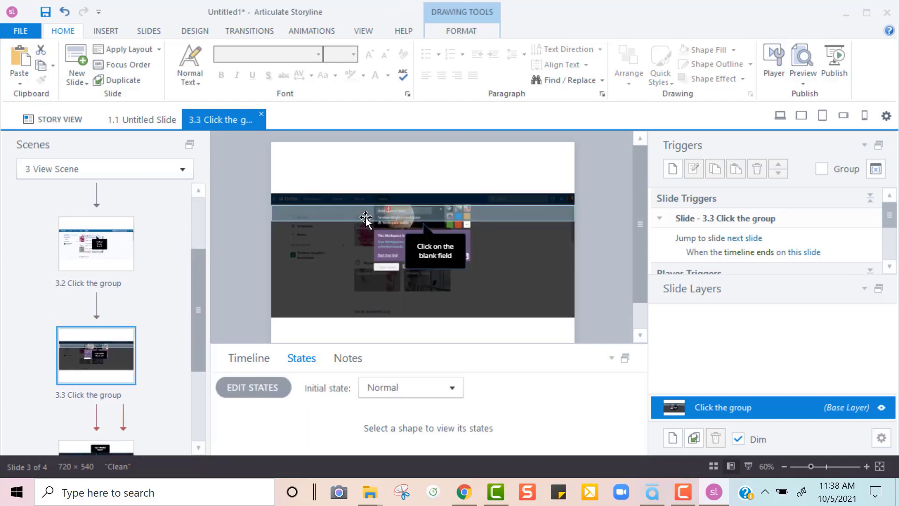
{"action": "left_click_drag", "start_coordinate": [271, 222], "coordinate": [374, 213]}
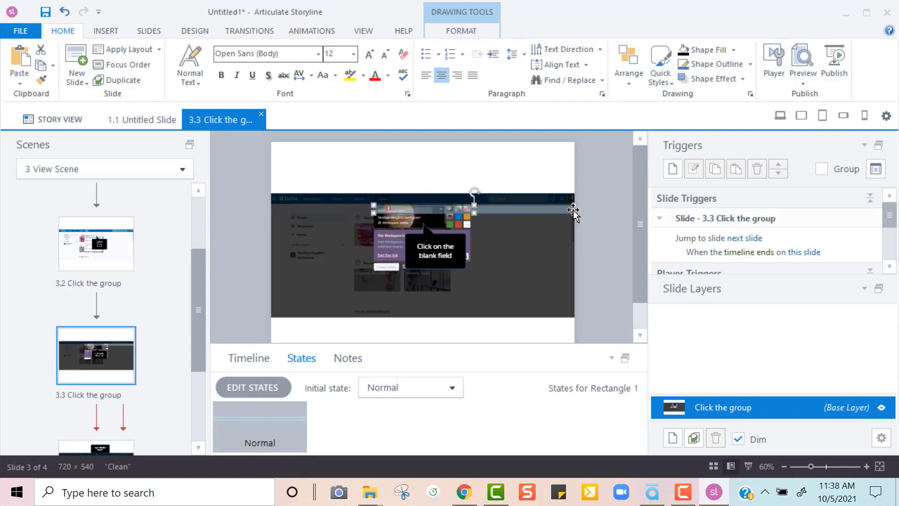
{"action": "left_click_drag", "start_coordinate": [575, 213], "coordinate": [467, 214]}
{"action": "left_click_drag", "start_coordinate": [466, 214], "coordinate": [466, 214]}
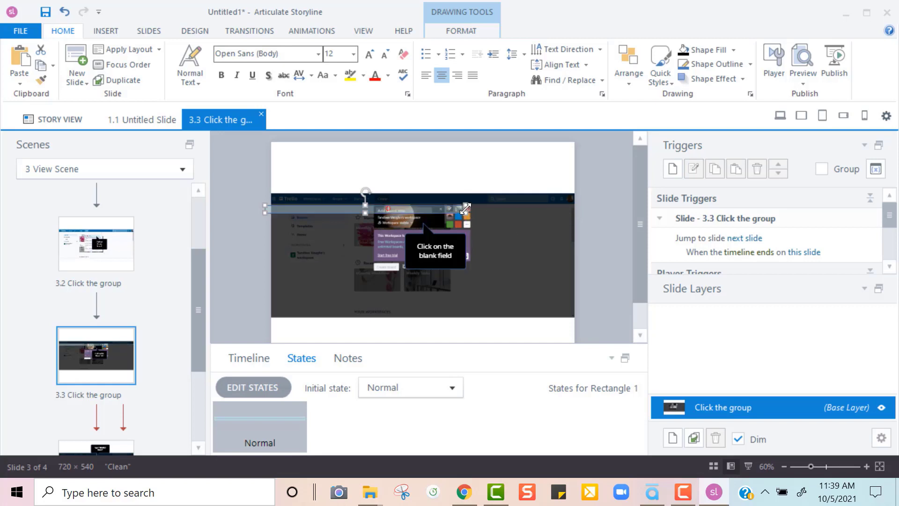
{"action": "left_click_drag", "start_coordinate": [262, 212], "coordinate": [373, 215]}
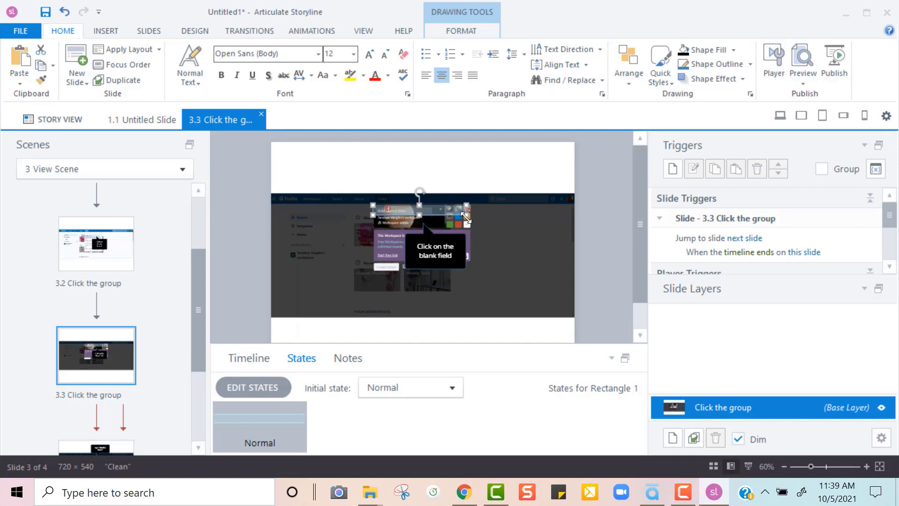
{"action": "left_click_drag", "start_coordinate": [466, 216], "coordinate": [431, 215]}
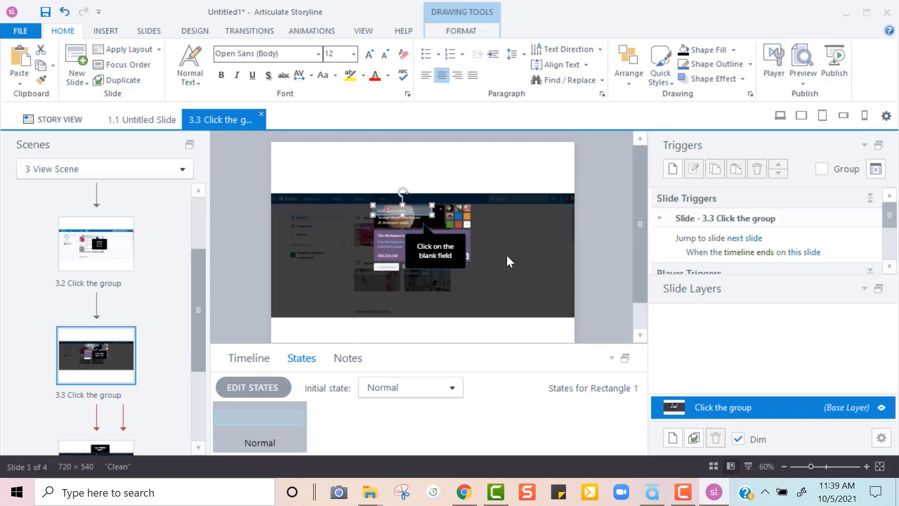
Step: Check the "Click on the blank field" caption on slide 3.3 and look at slide 3.4
{"action": "left_click", "coordinate": [429, 256]}
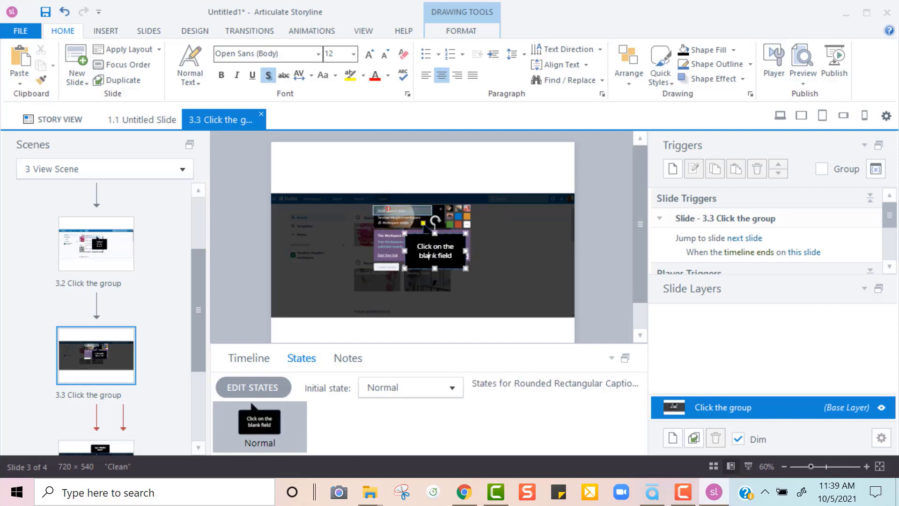
{"action": "left_click", "coordinate": [494, 265]}
{"action": "left_click", "coordinate": [427, 257]}
{"action": "left_click", "coordinate": [512, 258]}
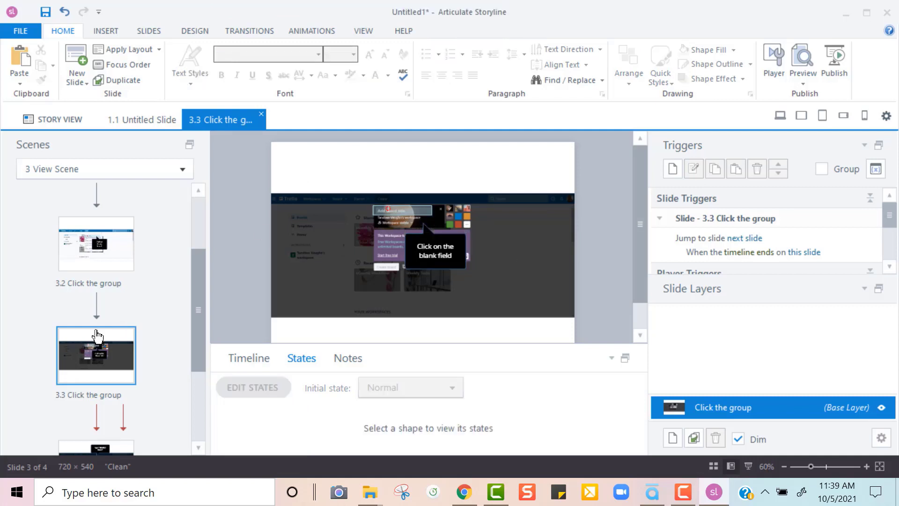
{"action": "scroll", "coordinate": [202, 313], "scroll_direction": "down", "scroll_amount": 3}
{"action": "left_click", "coordinate": [88, 411]}
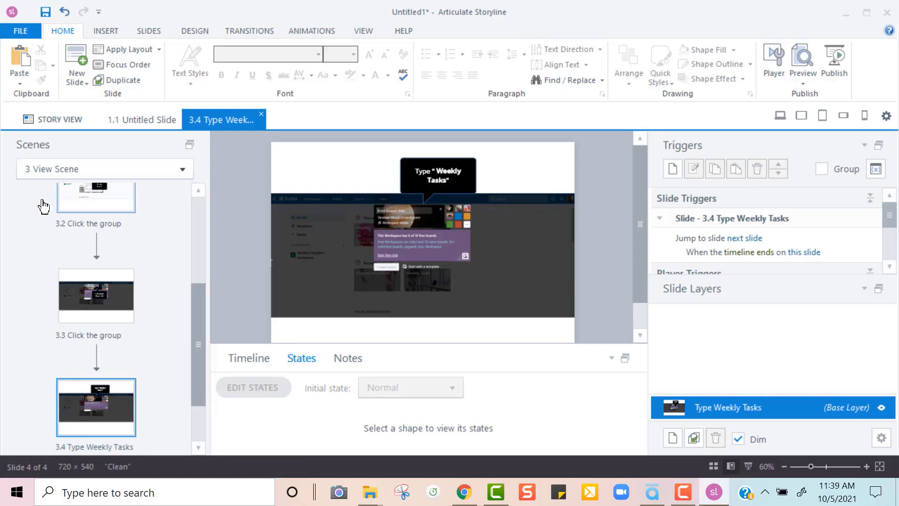
Step: Open slide 4.1 of the Try Scene and narrow its hotspot to cover only Trello's Create button
{"action": "left_click", "coordinate": [64, 122]}
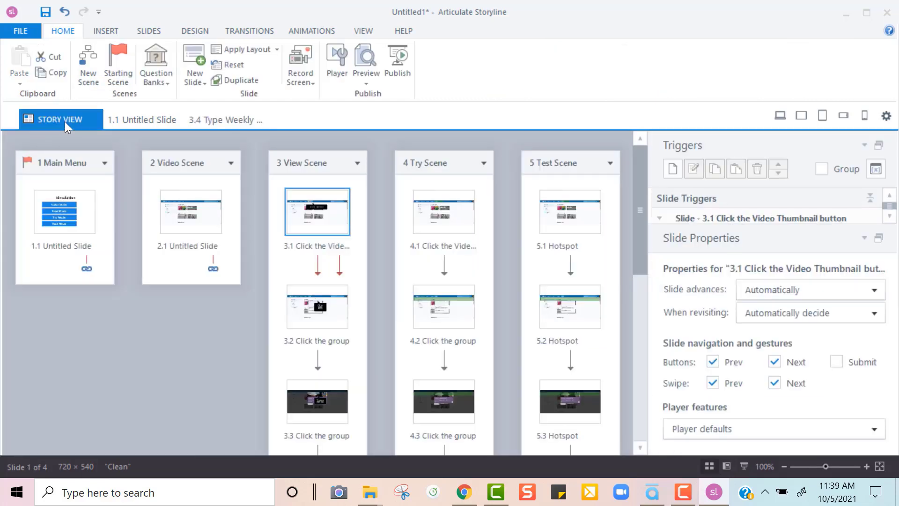
{"action": "left_click", "coordinate": [425, 207]}
{"action": "double_click", "coordinate": [424, 206]}
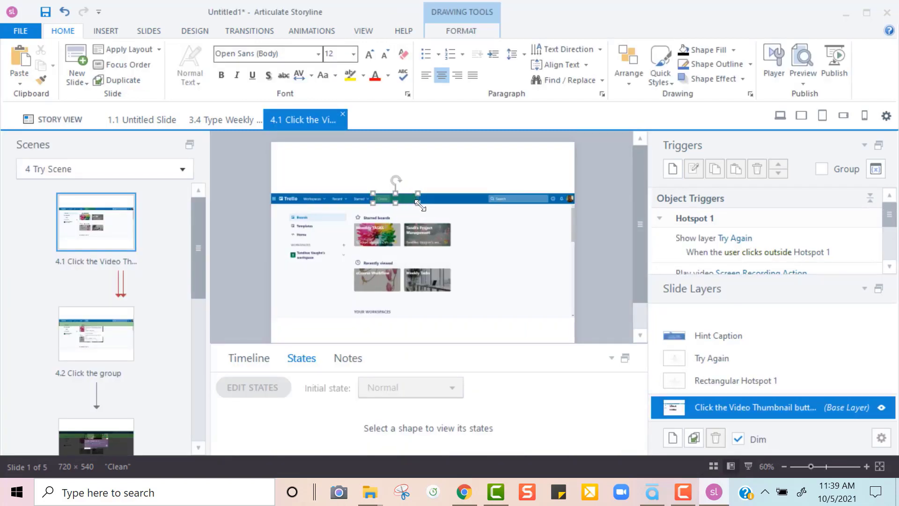
{"action": "left_click_drag", "start_coordinate": [419, 204], "coordinate": [395, 204]}
{"action": "left_click", "coordinate": [501, 277]}
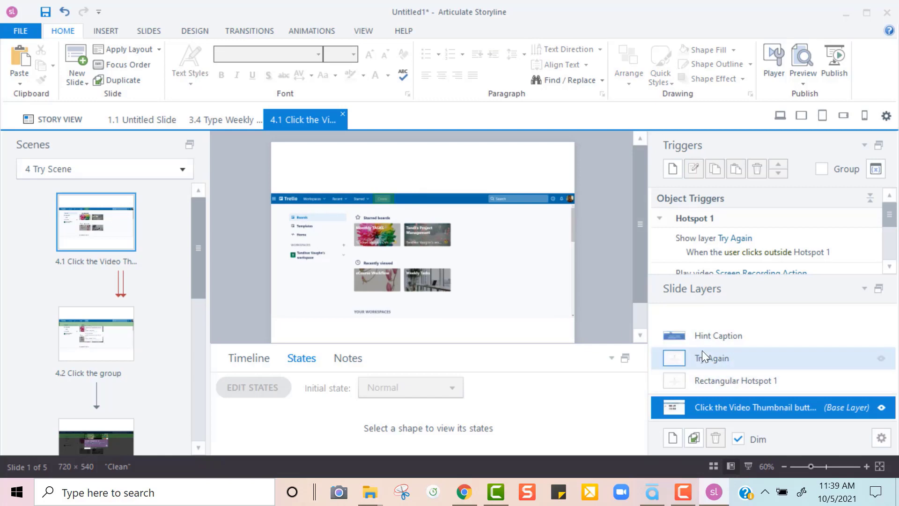
Step: Examine the Try Again, Rectangular Hotspot 1 and Hint Caption layers of slide 4.1
{"action": "left_click", "coordinate": [732, 358]}
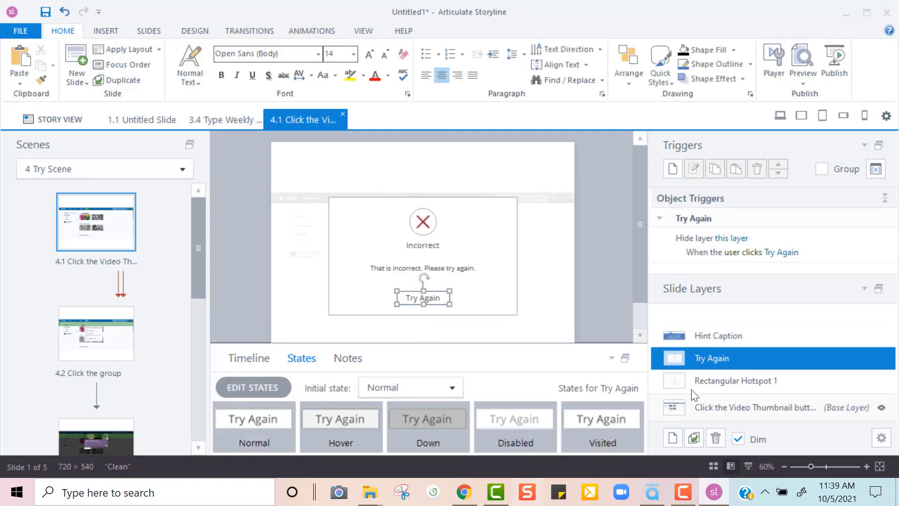
{"action": "left_click", "coordinate": [743, 384]}
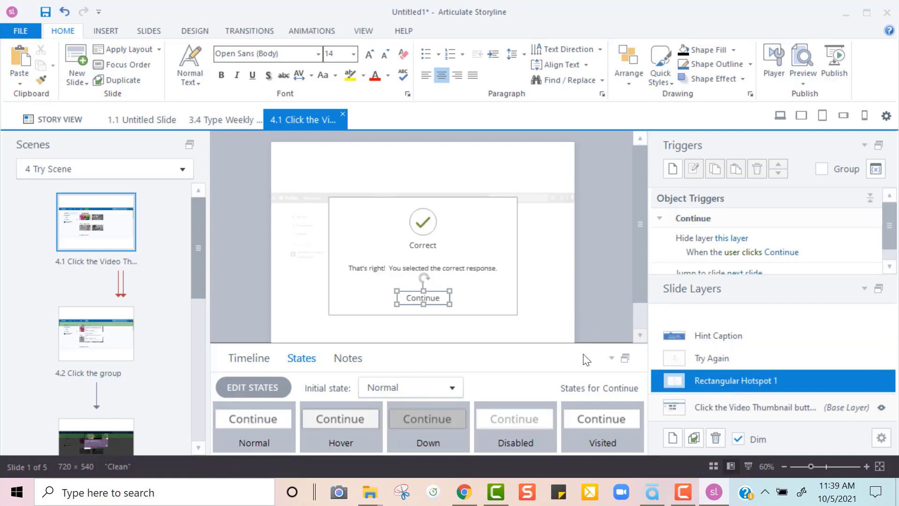
{"action": "left_click", "coordinate": [724, 338]}
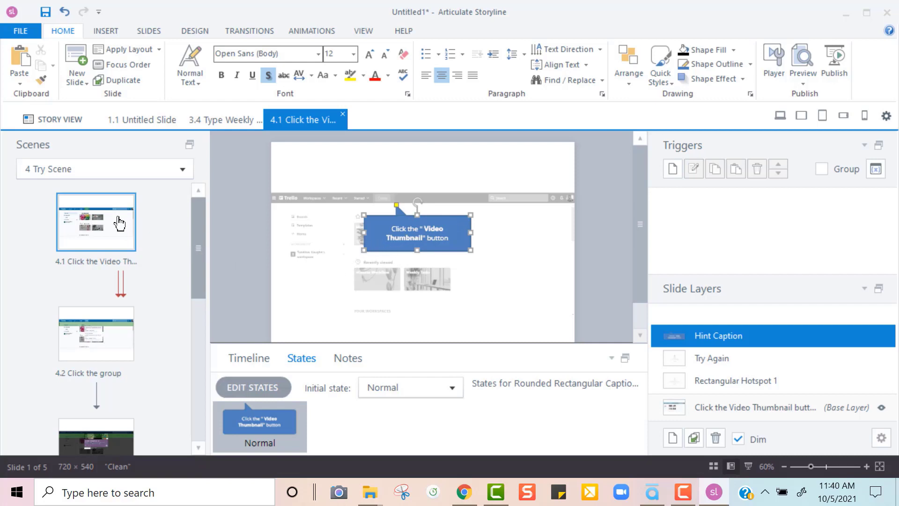
Step: Replace the blue caption on slide 4.1's Hint Caption layer with a copy of slide 3.1's "Click the Create button" caption
{"action": "left_click", "coordinate": [206, 120]}
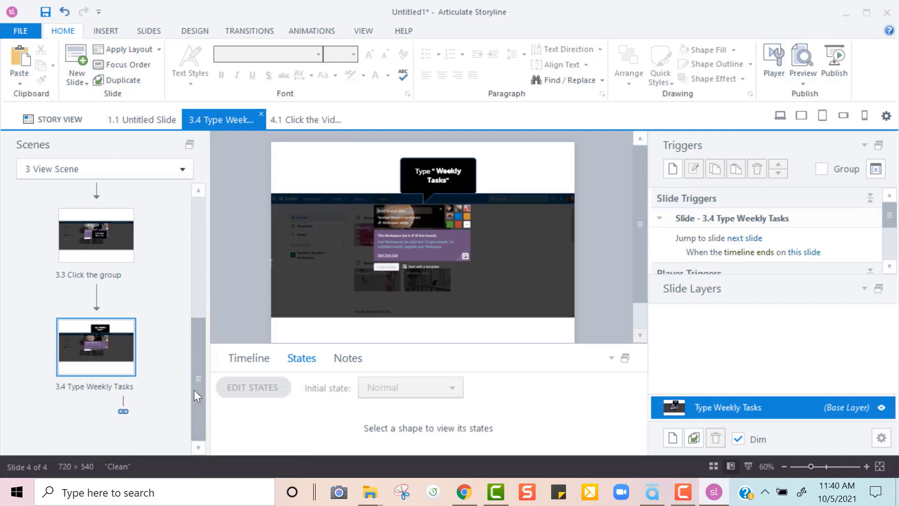
{"action": "left_click_drag", "start_coordinate": [196, 390], "coordinate": [197, 226]}
{"action": "left_click", "coordinate": [115, 230]}
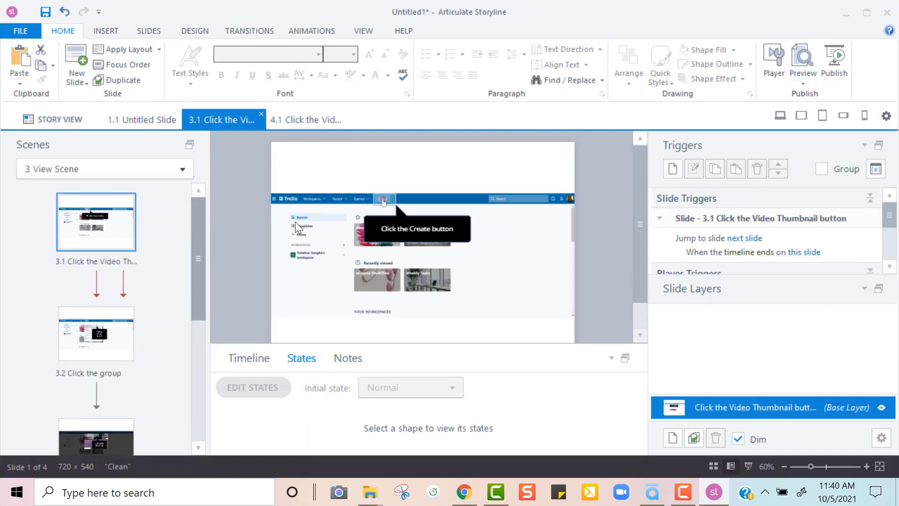
{"action": "left_click", "coordinate": [429, 218]}
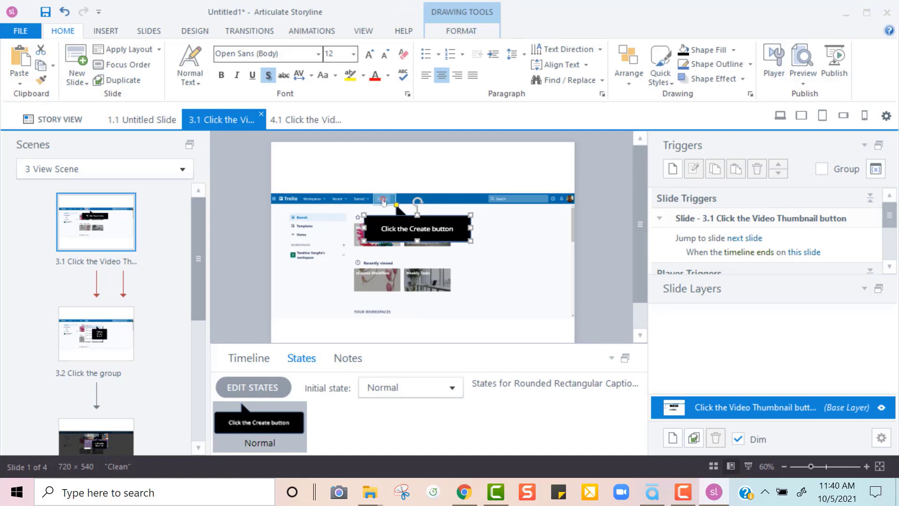
{"action": "left_click", "coordinate": [303, 121]}
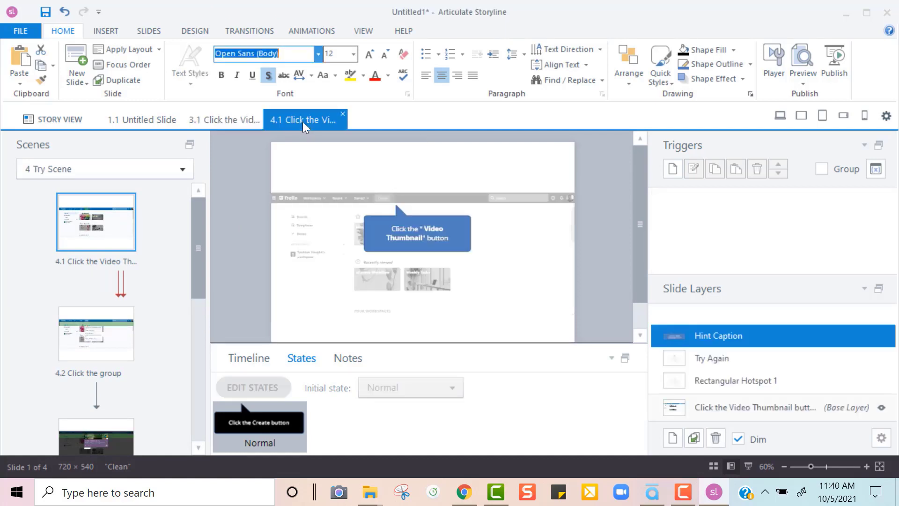
{"action": "left_click", "coordinate": [429, 218]}
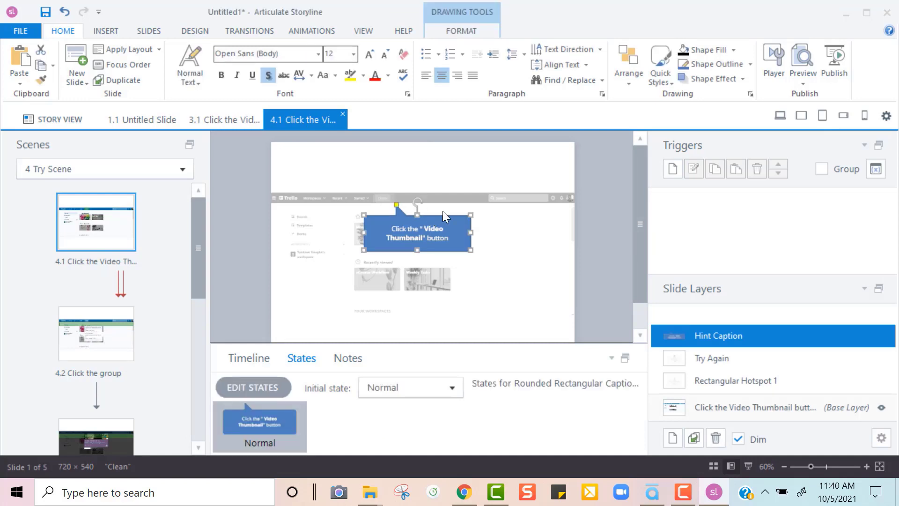
{"action": "key", "text": "Delete"}
{"action": "key", "text": "ctrl+v"}
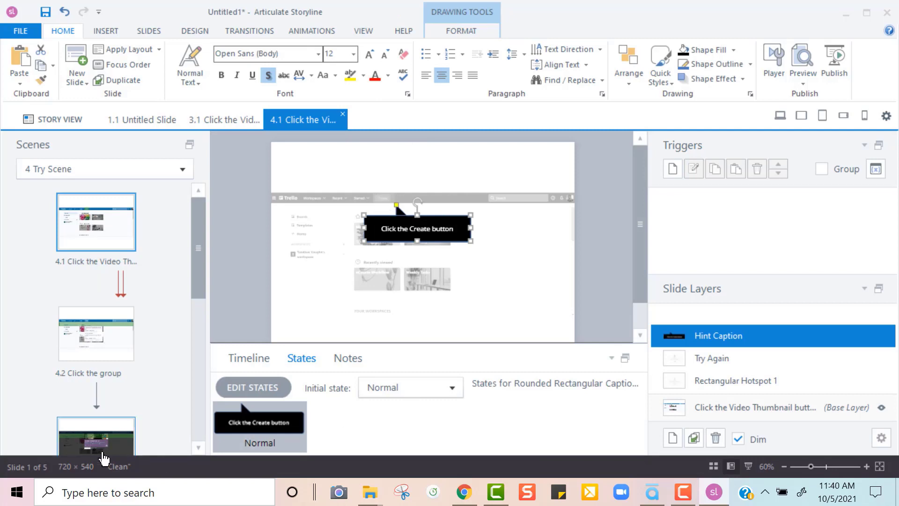
Step: On slide 4.2, resize the hotspot so it covers only the Create board option in Trello's Create menu
{"action": "left_click", "coordinate": [111, 353]}
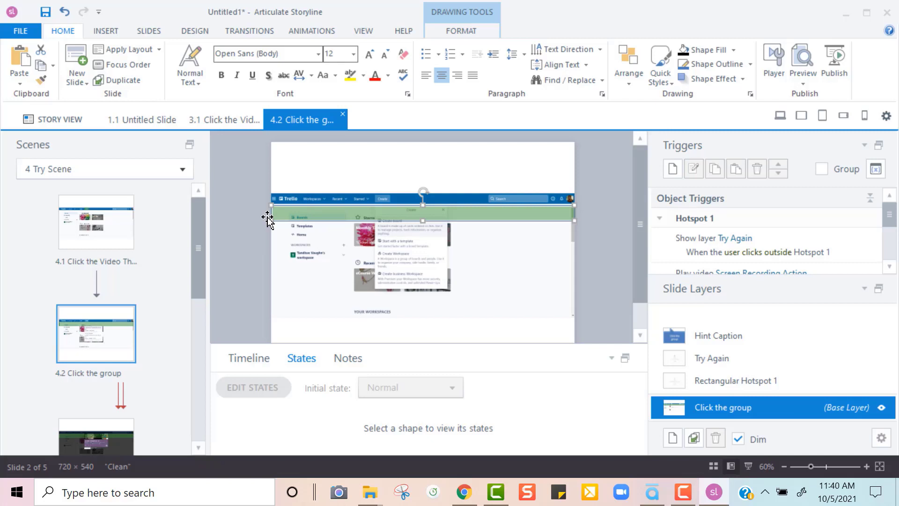
{"action": "left_click", "coordinate": [103, 234]}
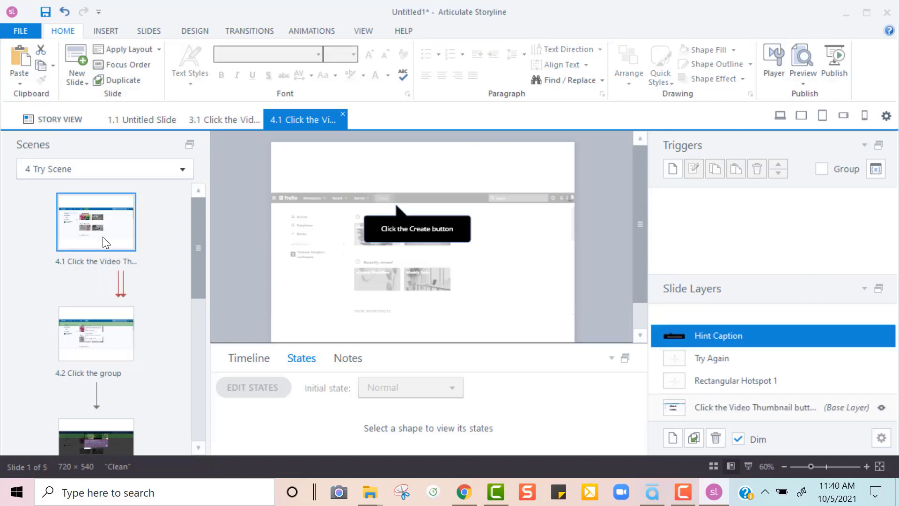
{"action": "left_click", "coordinate": [96, 328]}
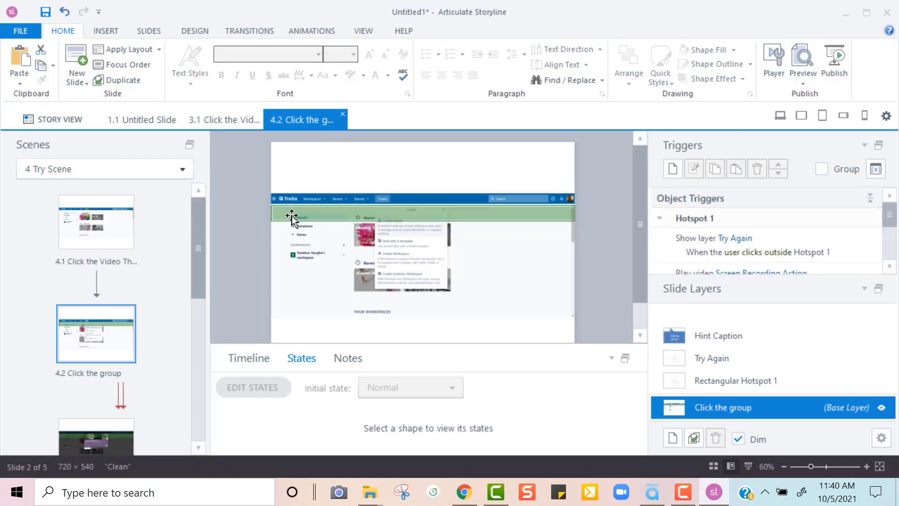
{"action": "left_click", "coordinate": [276, 217]}
{"action": "left_click_drag", "start_coordinate": [271, 222], "coordinate": [374, 243]}
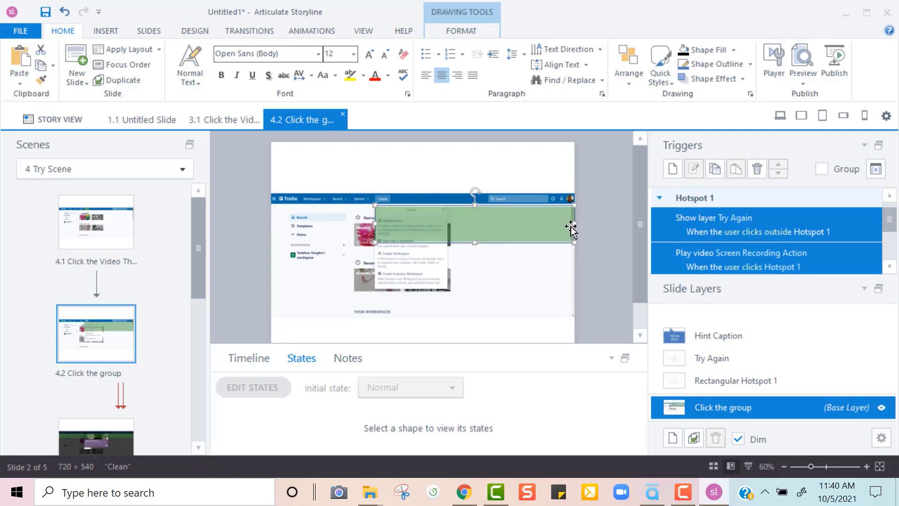
{"action": "left_click_drag", "start_coordinate": [573, 224], "coordinate": [445, 225]}
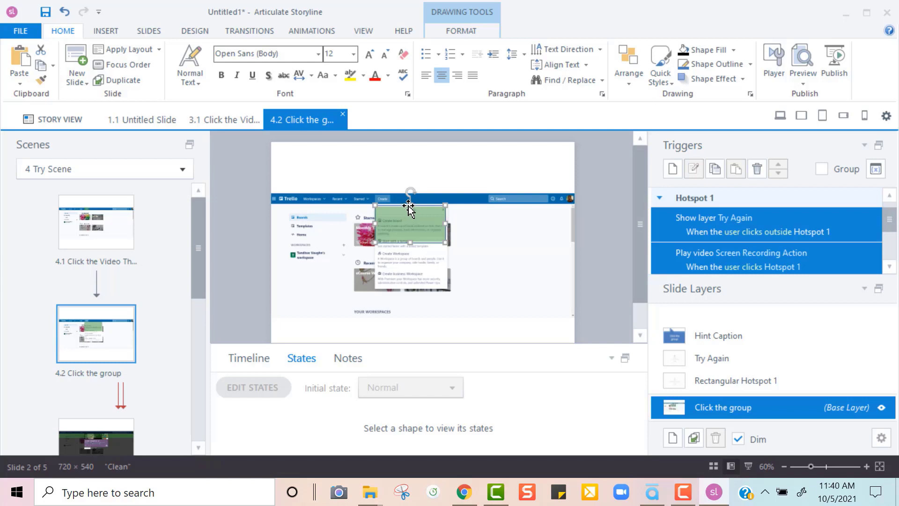
{"action": "left_click_drag", "start_coordinate": [408, 205], "coordinate": [409, 212]}
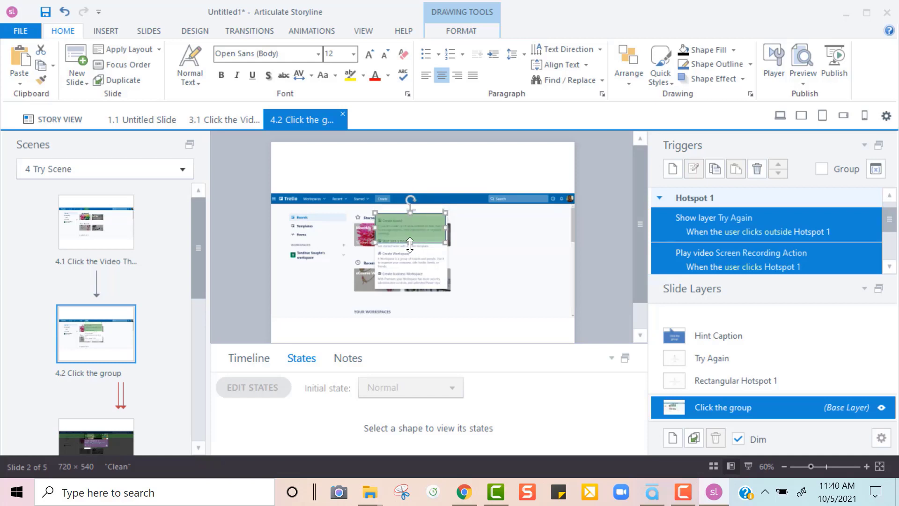
{"action": "left_click_drag", "start_coordinate": [410, 244], "coordinate": [410, 234]}
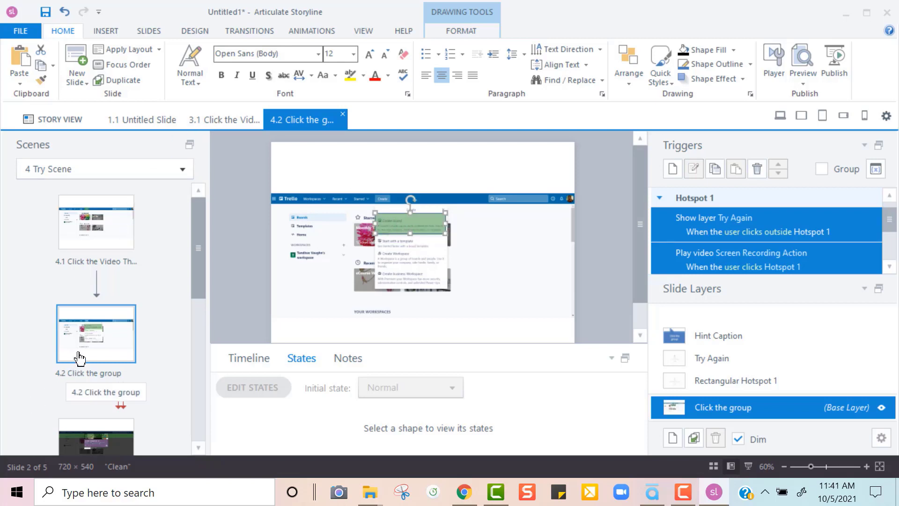
Step: Replace the blue caption on slide 4.2's Hint Caption layer with a copy of slide 3.2's "Click on Create board" caption
{"action": "left_click", "coordinate": [204, 120]}
{"action": "left_click", "coordinate": [105, 329]}
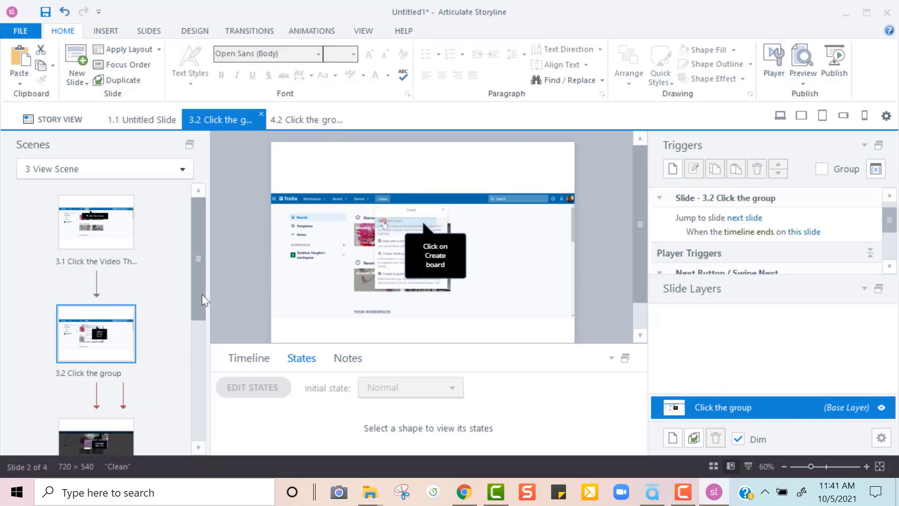
{"action": "left_click", "coordinate": [445, 234]}
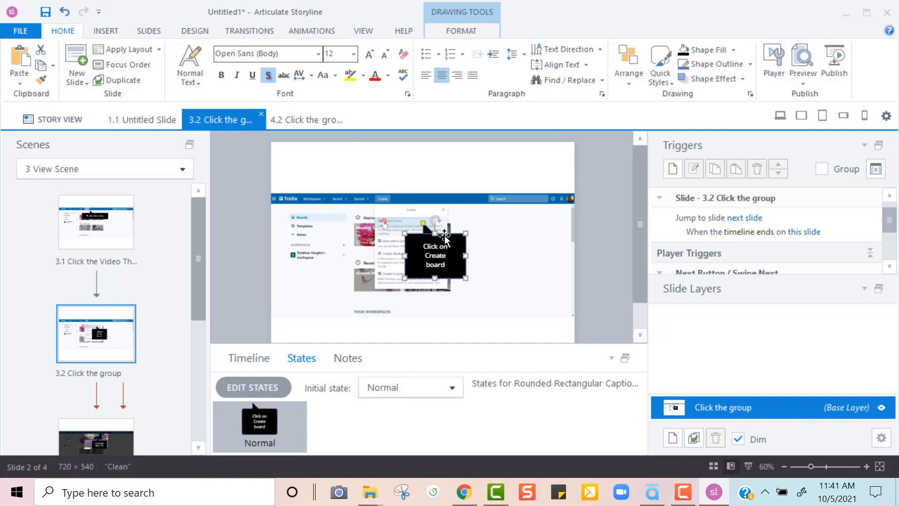
{"action": "left_click", "coordinate": [291, 120]}
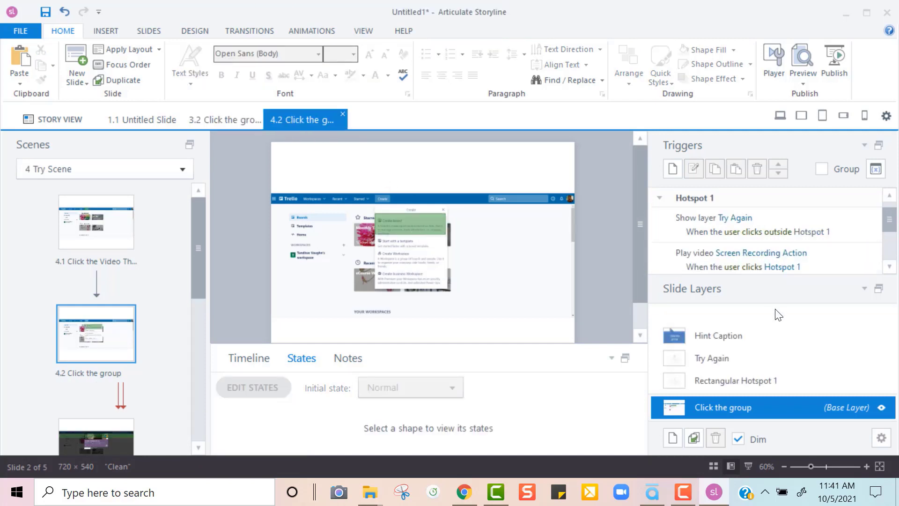
{"action": "left_click", "coordinate": [730, 339]}
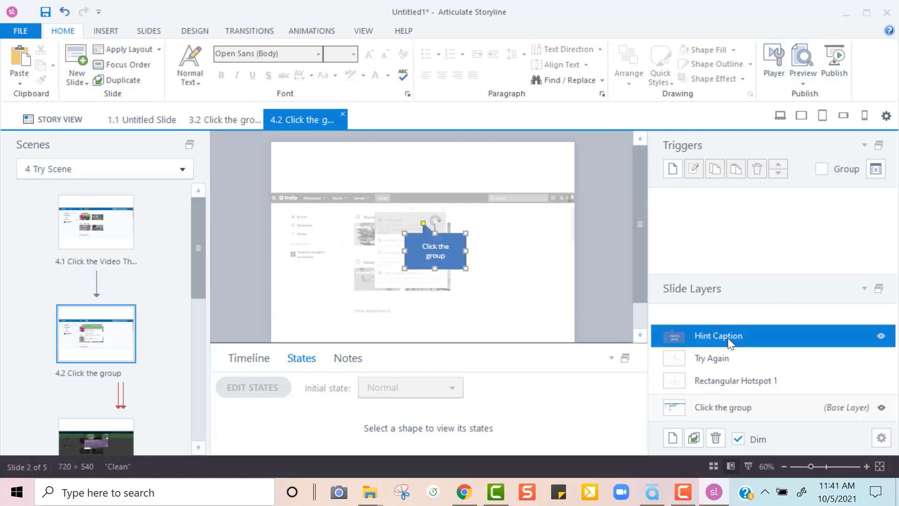
{"action": "left_click", "coordinate": [455, 249]}
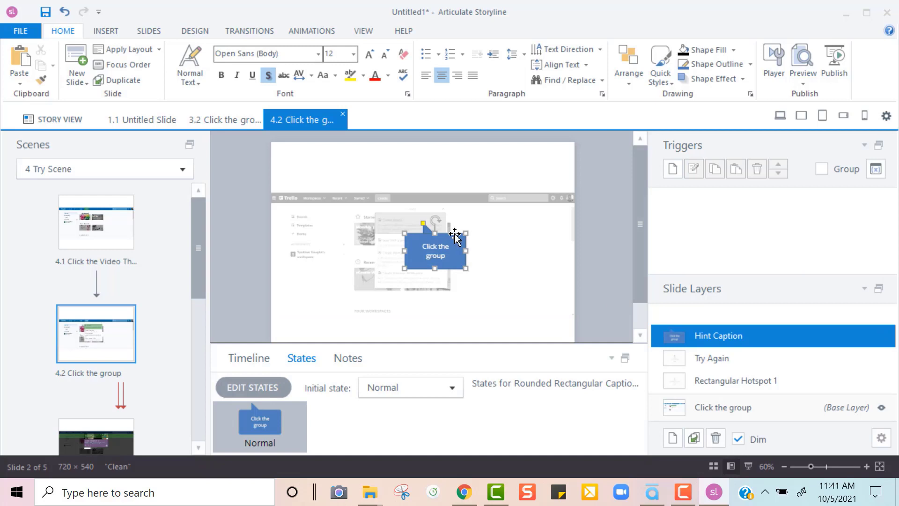
{"action": "key", "text": "Delete"}
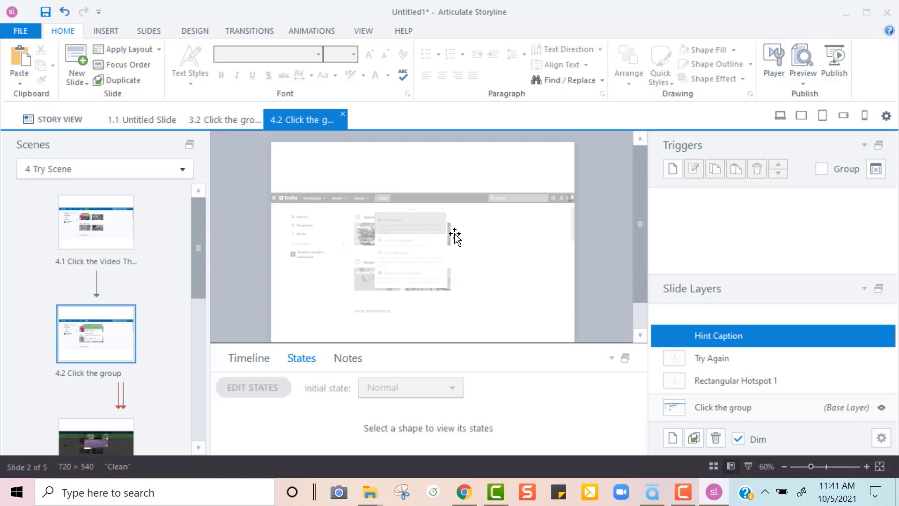
{"action": "key", "text": "ctrl+v"}
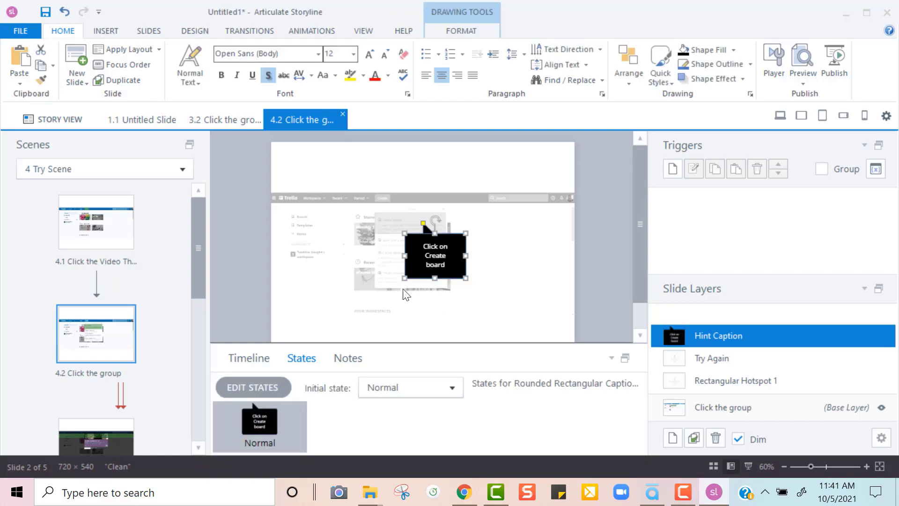
Step: Replace the blue caption on slide 4.3's Hint Caption layer with a copy of slide 3.3's "Click on the blank field" caption
{"action": "scroll", "coordinate": [191, 276], "scroll_direction": "down", "scroll_amount": 2}
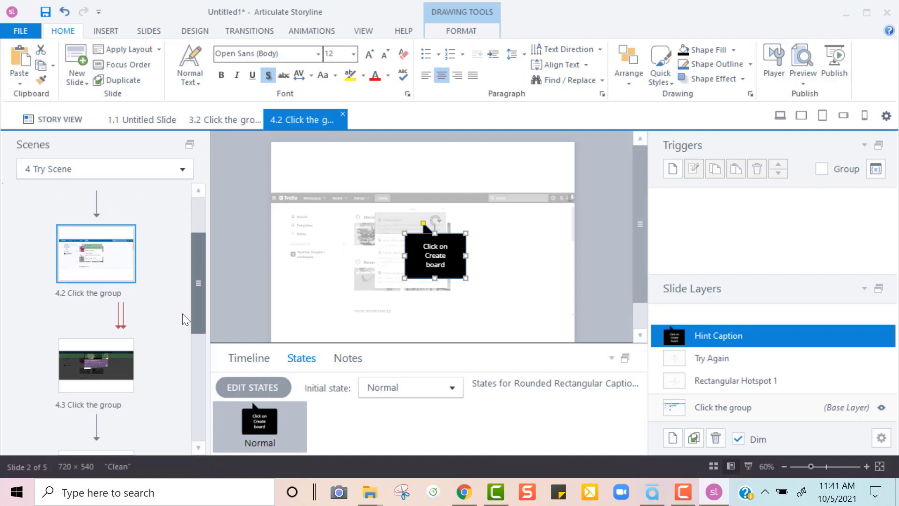
{"action": "left_click", "coordinate": [110, 374]}
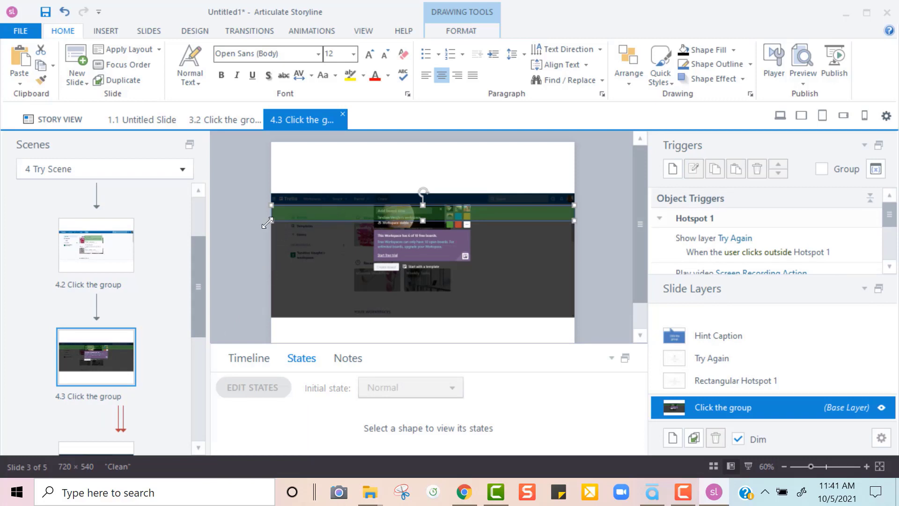
{"action": "left_click", "coordinate": [211, 120]}
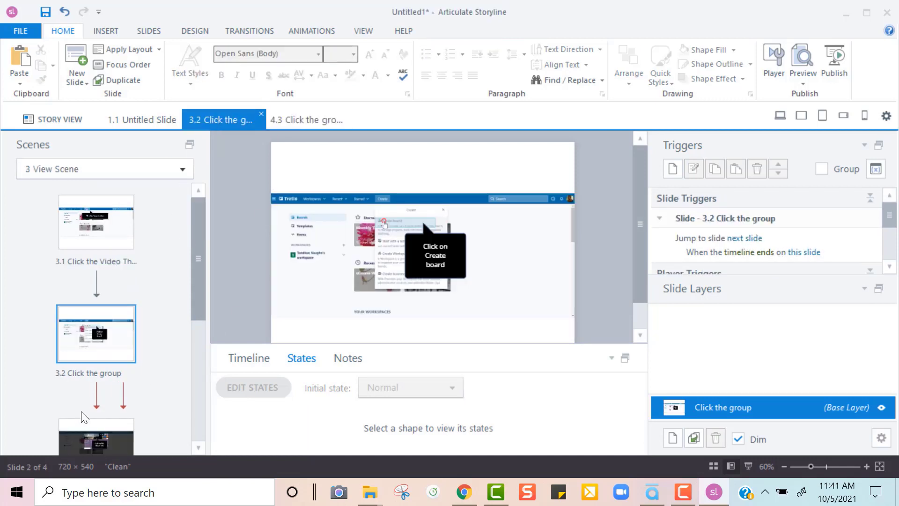
{"action": "left_click", "coordinate": [84, 445]}
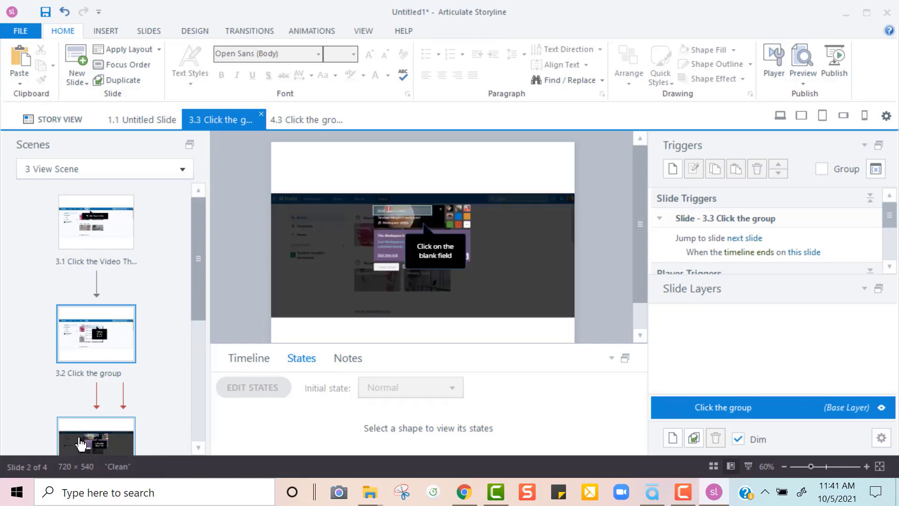
{"action": "left_click", "coordinate": [427, 267]}
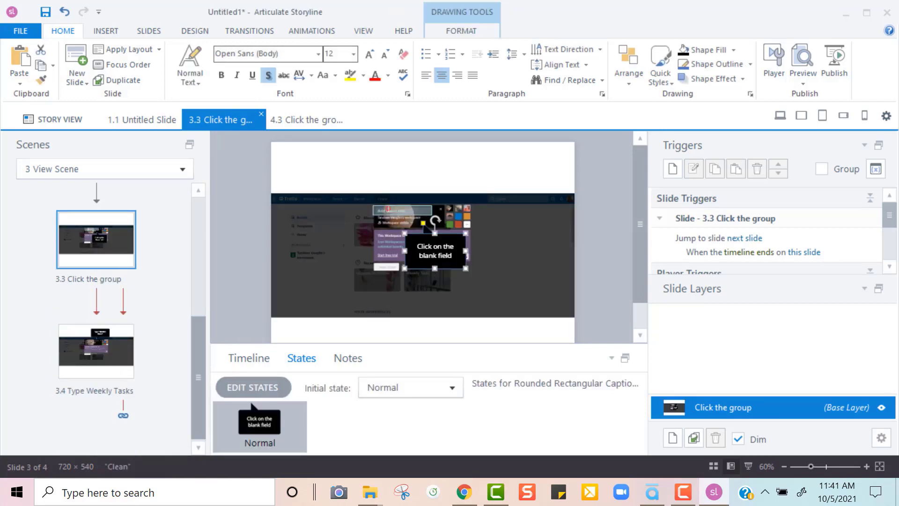
{"action": "left_click", "coordinate": [321, 117]}
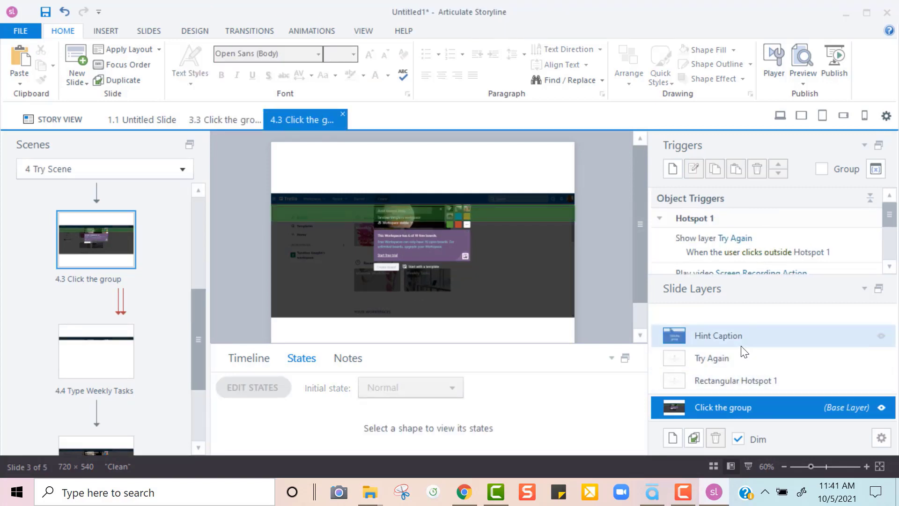
{"action": "left_click", "coordinate": [736, 334]}
{"action": "left_click", "coordinate": [444, 263]}
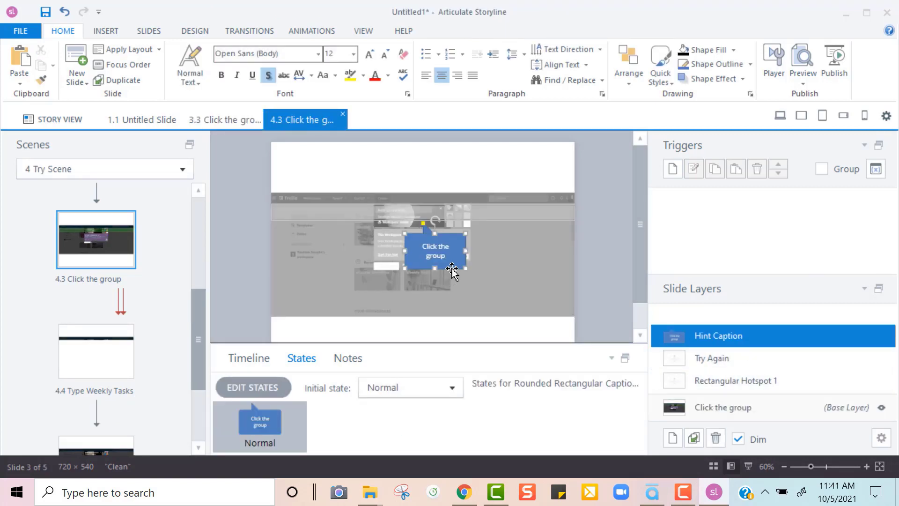
{"action": "key", "text": "Delete"}
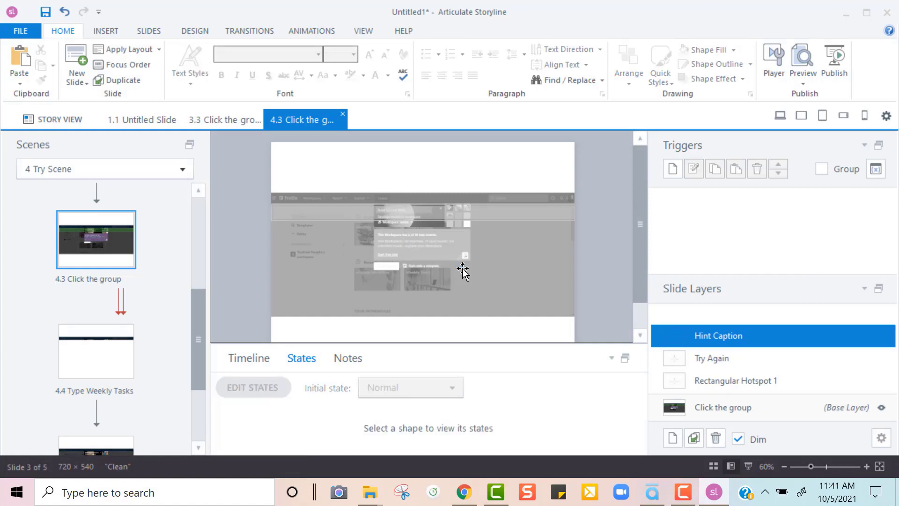
{"action": "key", "text": "ctrl+z"}
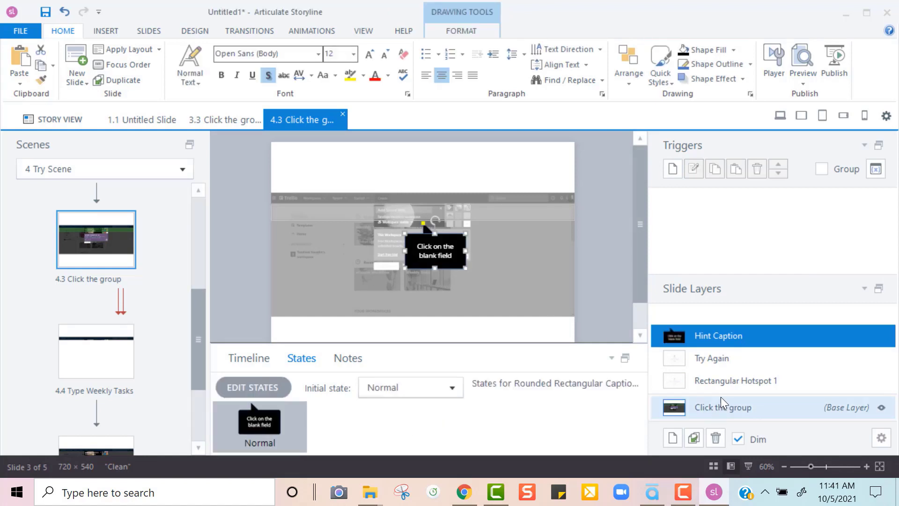
Step: On slide 4.3's base layer, resize the hotspot so it covers only Trello's board title field
{"action": "left_click", "coordinate": [756, 406]}
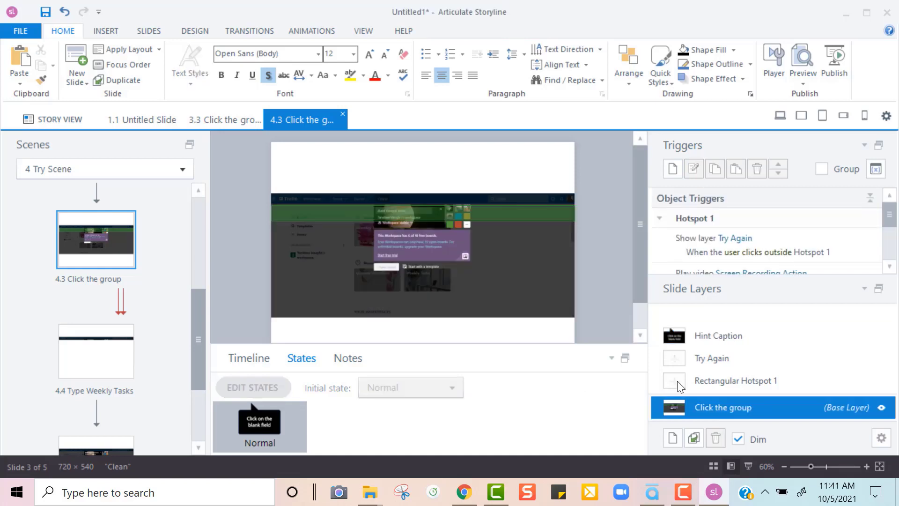
{"action": "left_click", "coordinate": [330, 216]}
{"action": "left_click_drag", "start_coordinate": [271, 218], "coordinate": [373, 218]}
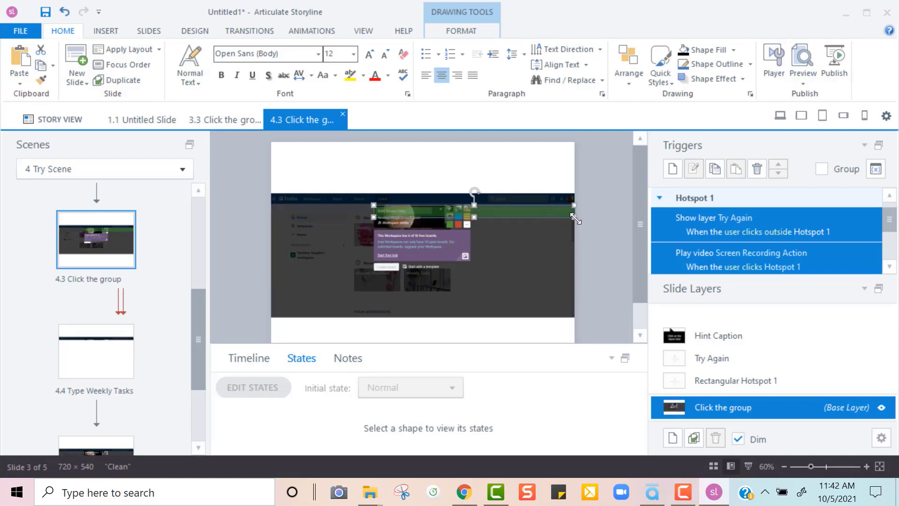
{"action": "left_click_drag", "start_coordinate": [576, 219], "coordinate": [408, 201]}
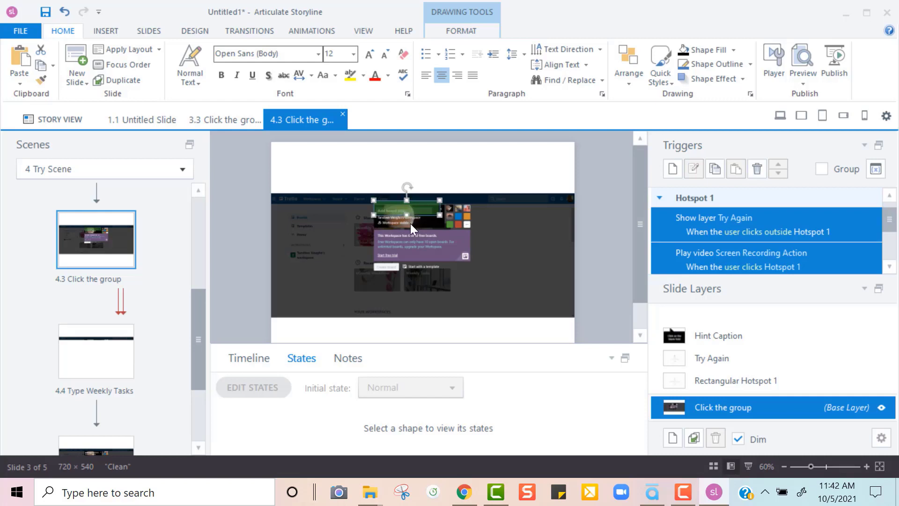
Step: Copy the black "Type Weekly Tasks" caption from slide 3.4 and return to slide 4.4
{"action": "left_click", "coordinate": [105, 374]}
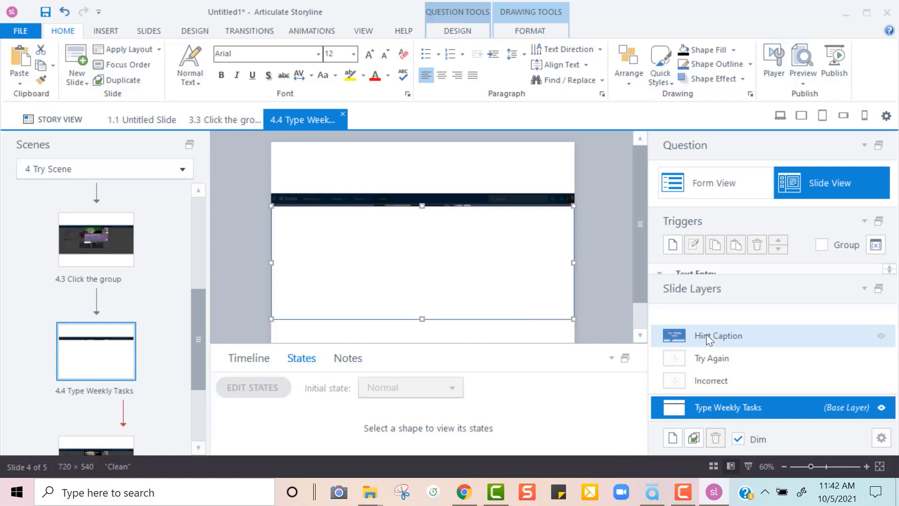
{"action": "left_click", "coordinate": [220, 121]}
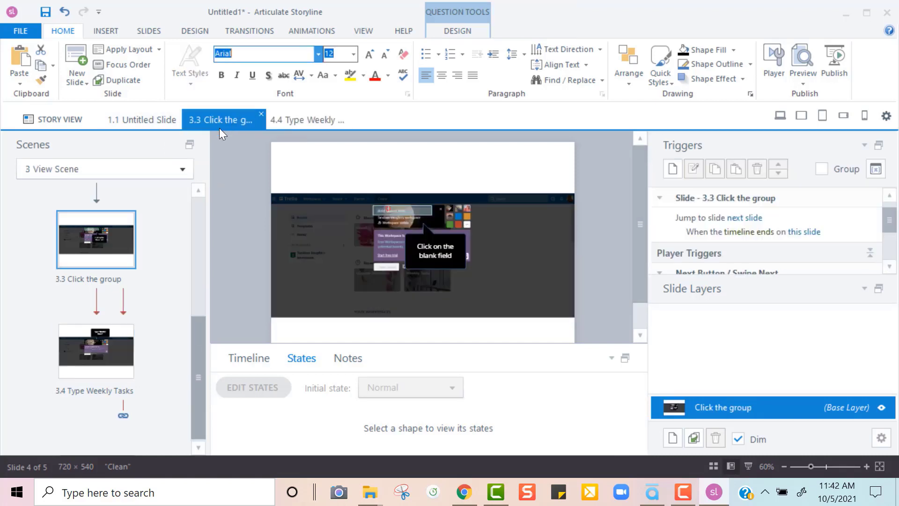
{"action": "left_click", "coordinate": [122, 362]}
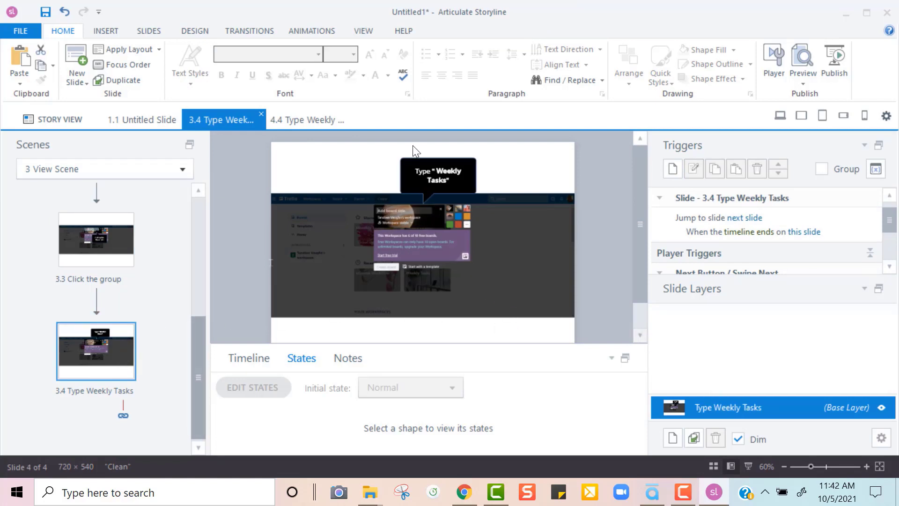
{"action": "left_click", "coordinate": [425, 162]}
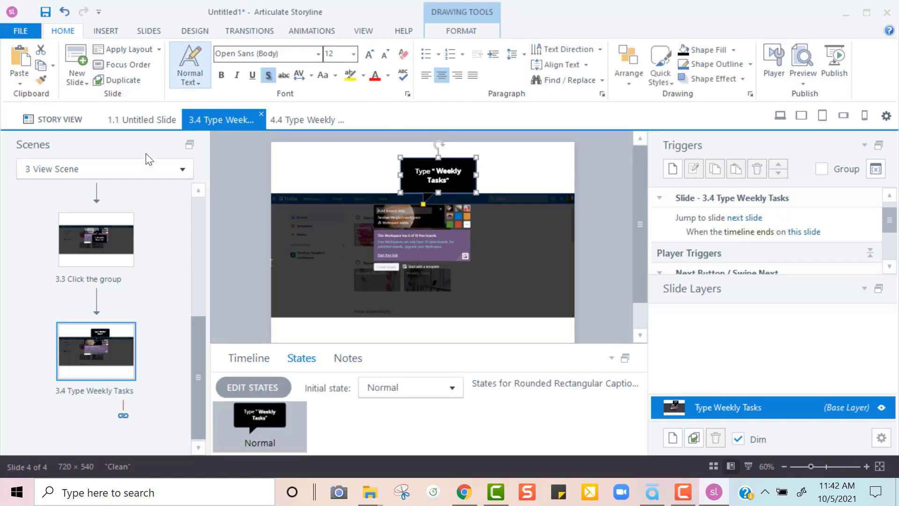
{"action": "left_click", "coordinate": [271, 120]}
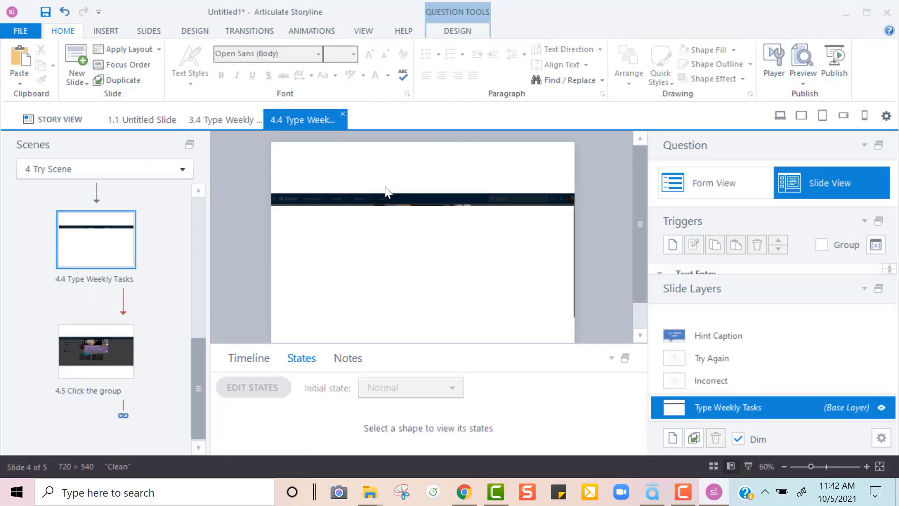
Step: Shrink slide 4.4's white text entry field to a narrow strip and place it at the upper edge of Trello's board creation dialog
{"action": "left_click", "coordinate": [422, 206]}
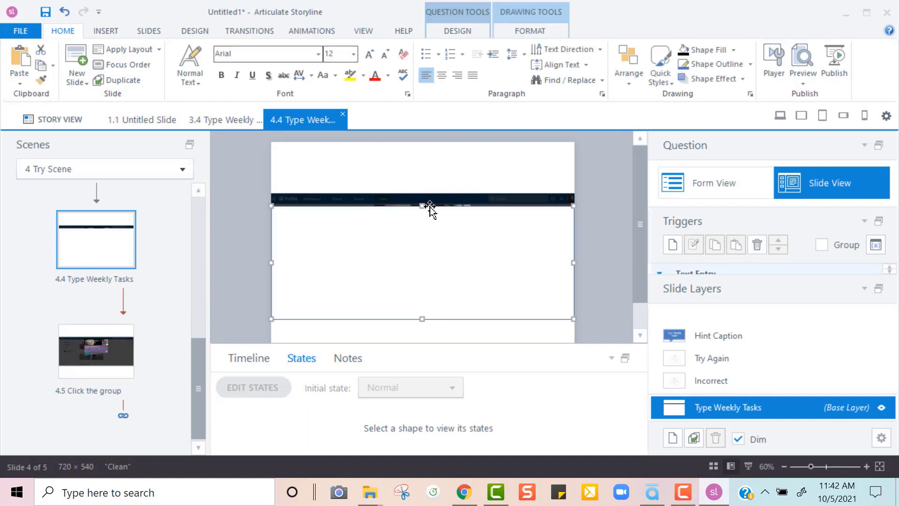
{"action": "left_click_drag", "start_coordinate": [423, 206], "coordinate": [434, 263]}
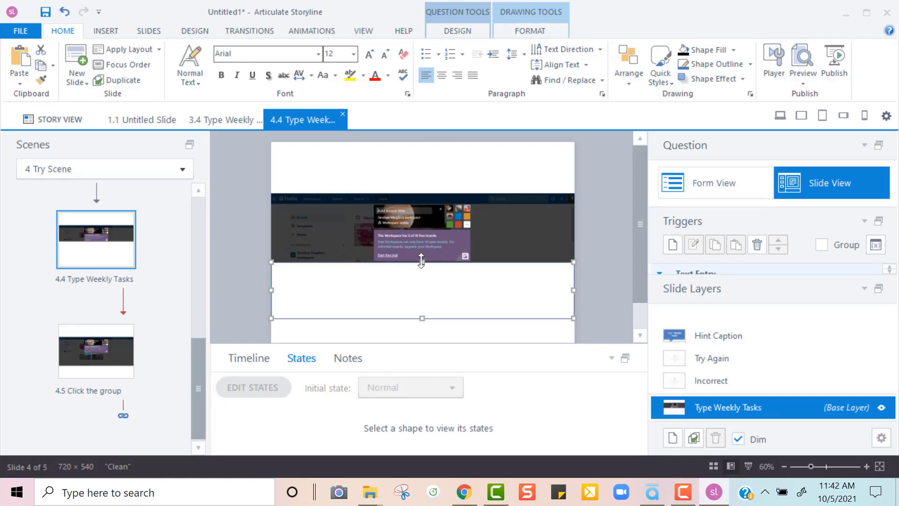
{"action": "left_click_drag", "start_coordinate": [421, 261], "coordinate": [423, 284]}
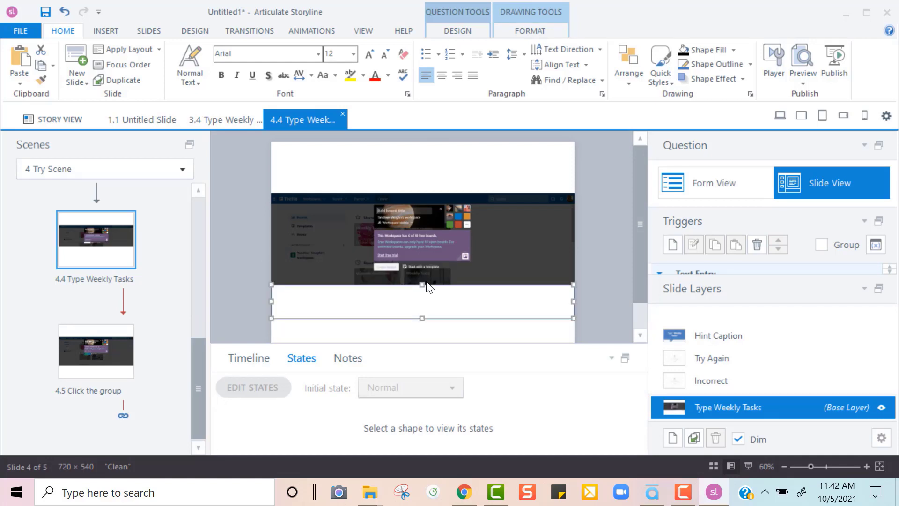
{"action": "left_click_drag", "start_coordinate": [365, 287], "coordinate": [381, 205]}
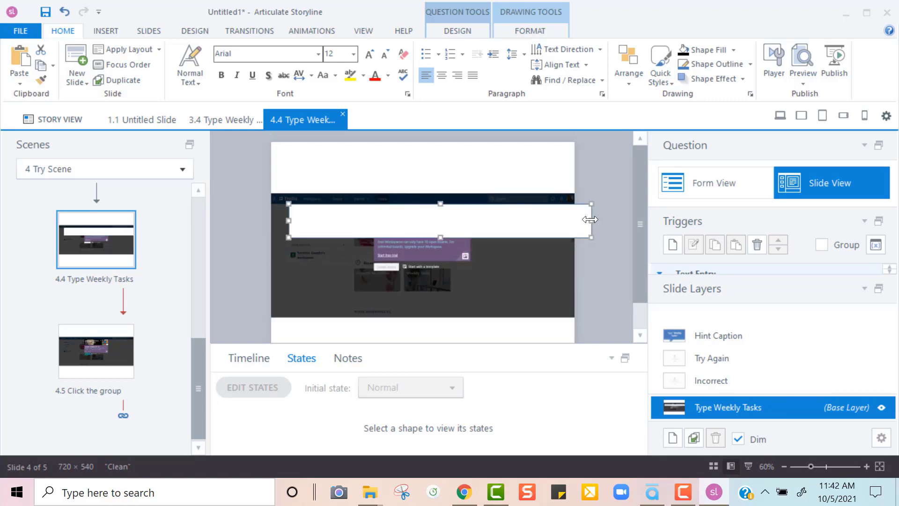
{"action": "left_click_drag", "start_coordinate": [590, 219], "coordinate": [448, 220]}
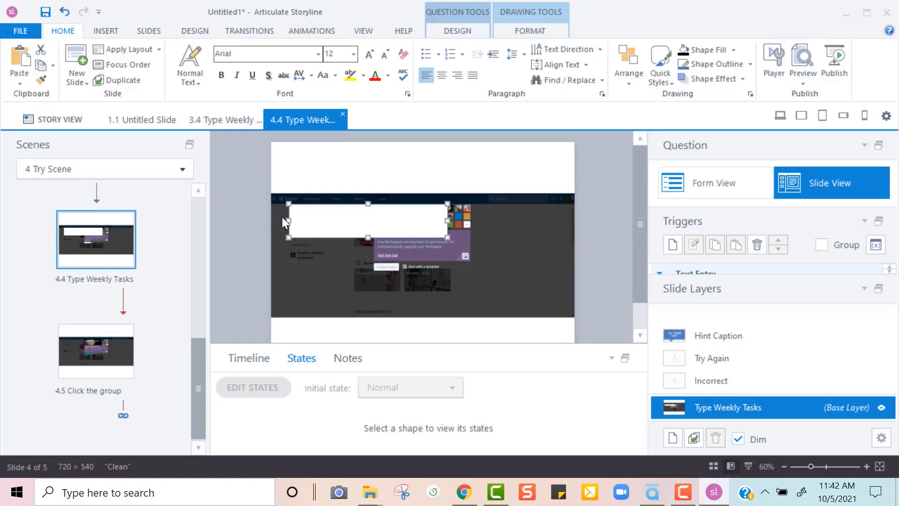
{"action": "left_click_drag", "start_coordinate": [288, 219], "coordinate": [409, 187]}
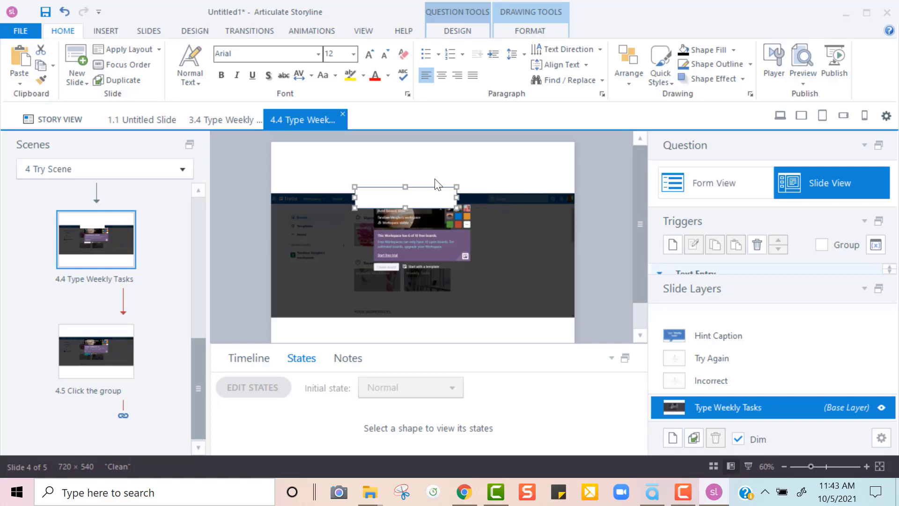
{"action": "left_click_drag", "start_coordinate": [405, 189], "coordinate": [405, 196]}
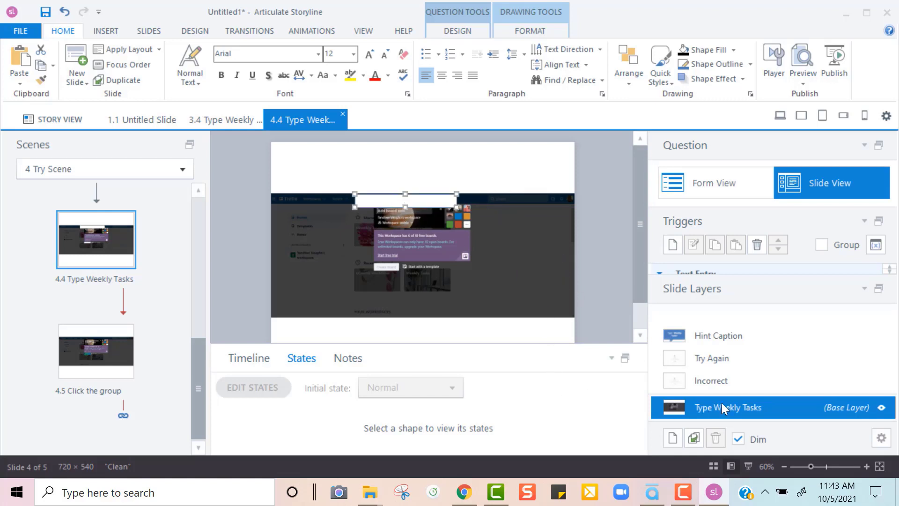
Step: Replace the blue caption on slide 4.4's Hint Caption layer with the copied black "Type Weekly Tasks" caption
{"action": "left_click", "coordinate": [705, 333]}
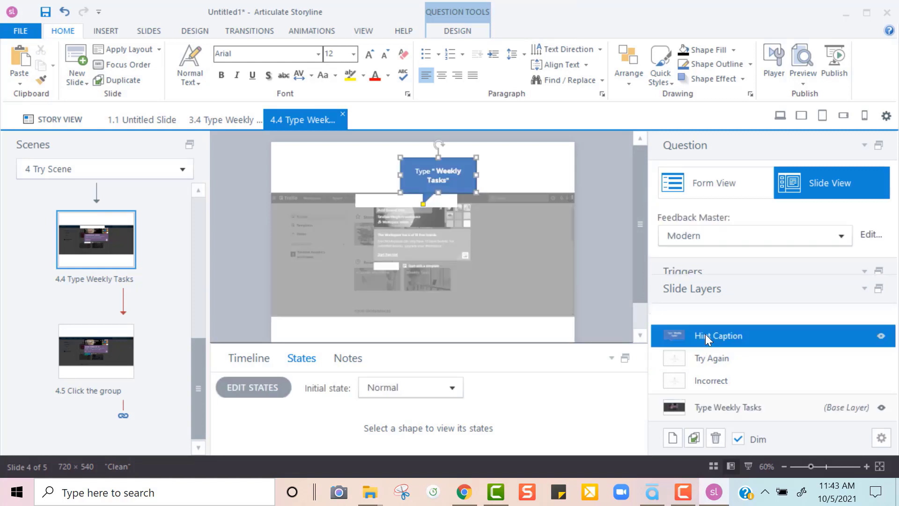
{"action": "left_click", "coordinate": [418, 159]}
{"action": "key", "text": "ctrl+x"}
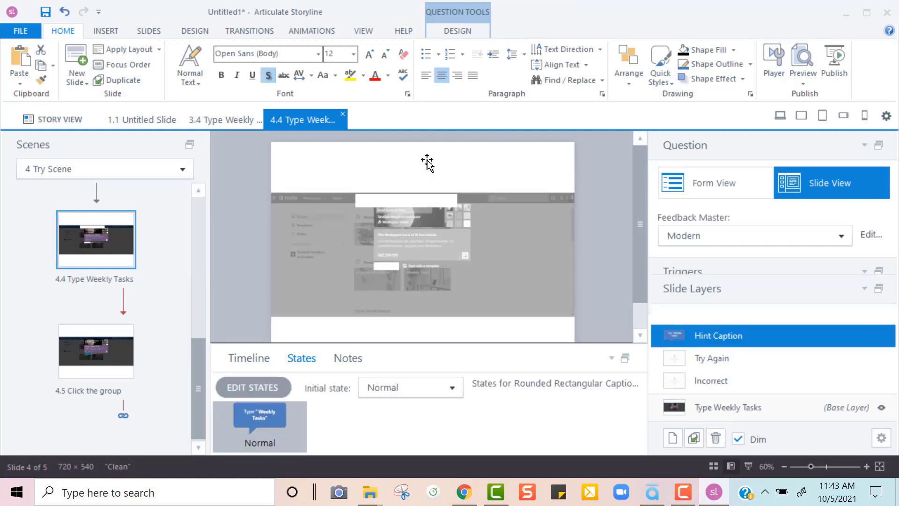
{"action": "key", "text": "ctrl+v"}
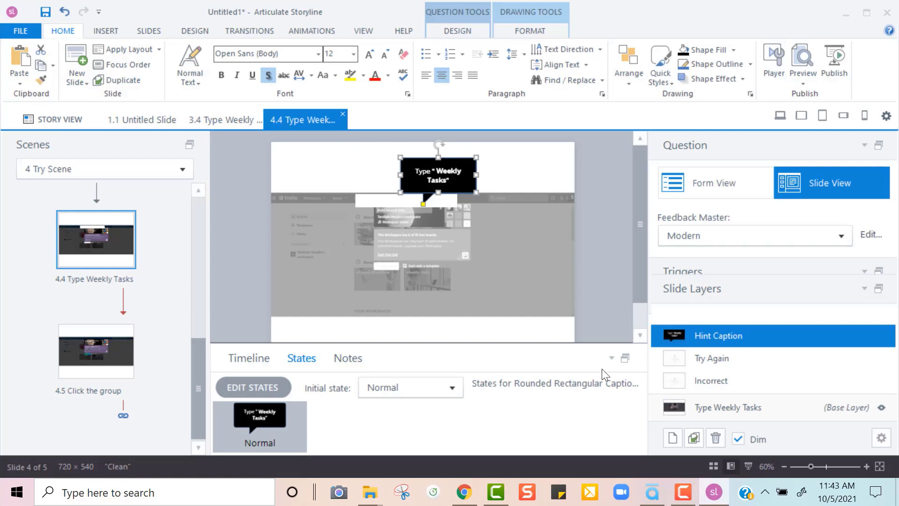
Step: Compare slide 4.5 with the View Scene's last slide, then delete slide 4.5 with the option not to be asked again
{"action": "left_click", "coordinate": [84, 355]}
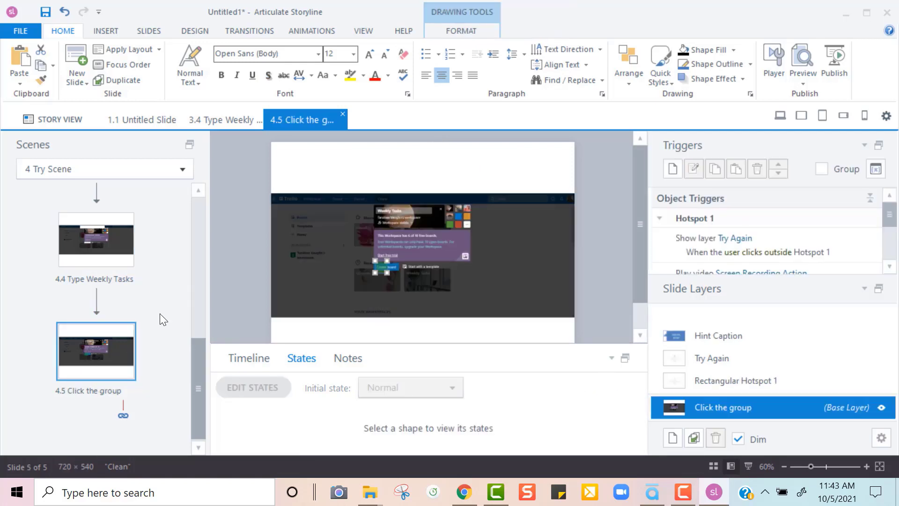
{"action": "left_click", "coordinate": [198, 119]}
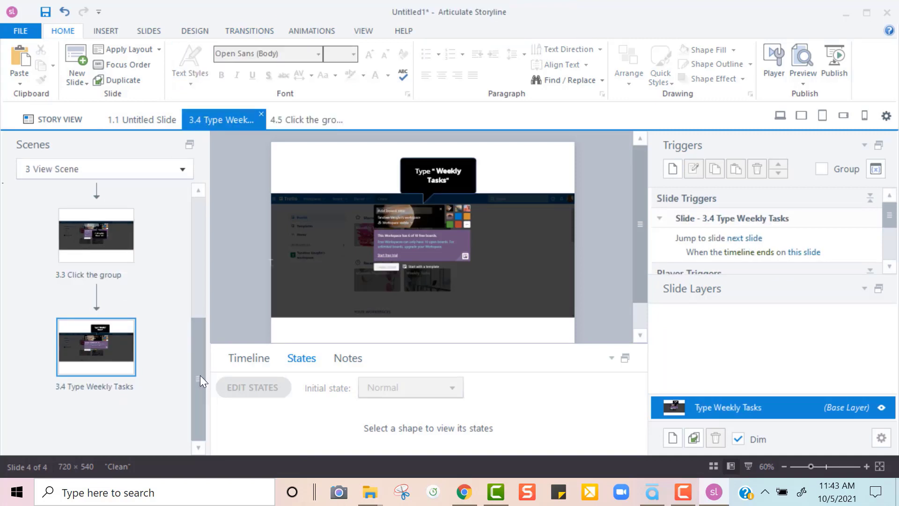
{"action": "left_click", "coordinate": [301, 120]}
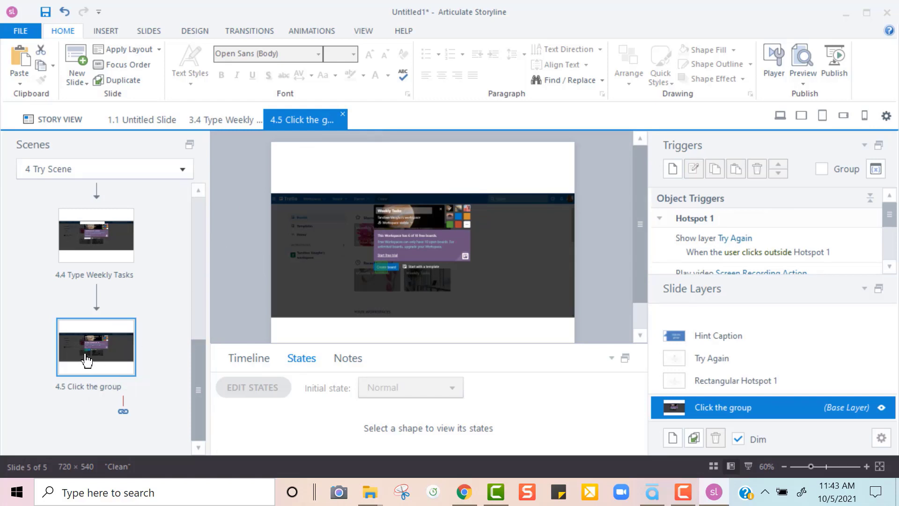
{"action": "key", "text": "Delete"}
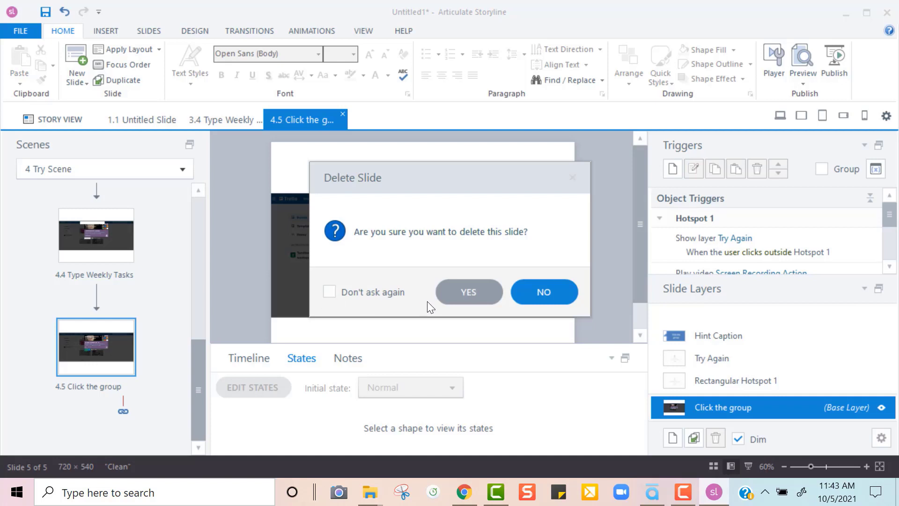
{"action": "left_click", "coordinate": [329, 292]}
{"action": "left_click", "coordinate": [454, 293]}
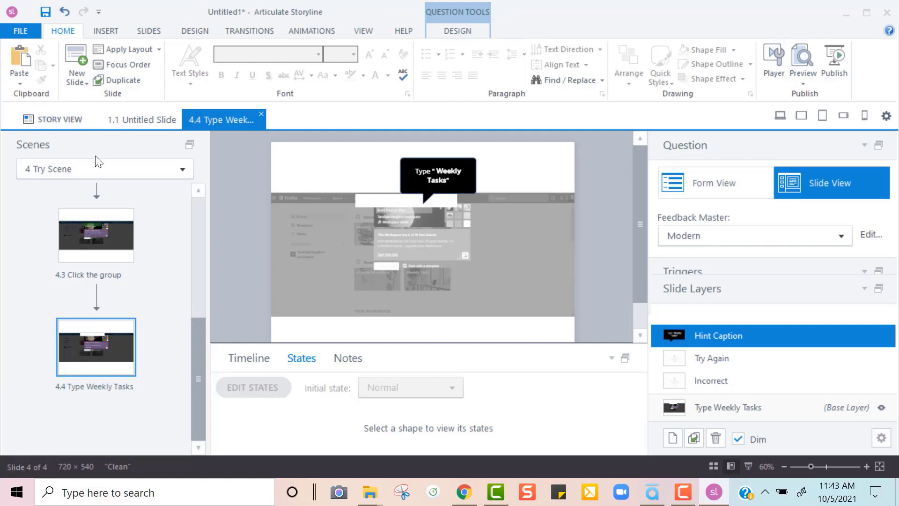
Step: Return to the story overview and open slide 5.1 Hotspot of the Test Scene for editing
{"action": "left_click", "coordinate": [59, 117]}
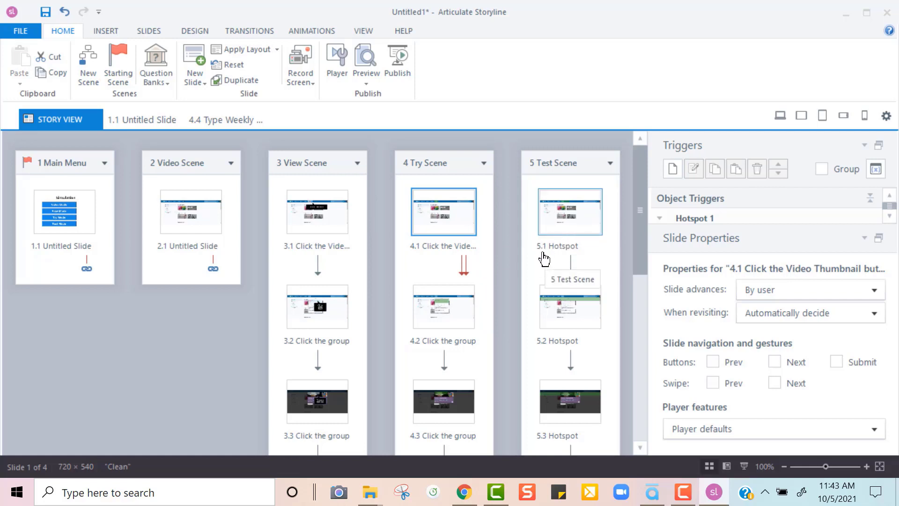
{"action": "left_click", "coordinate": [557, 219]}
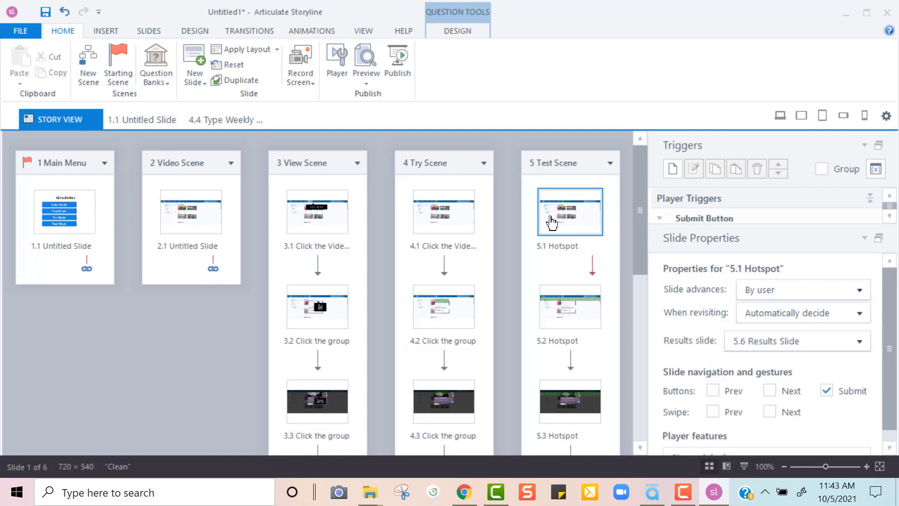
{"action": "double_click", "coordinate": [576, 199]}
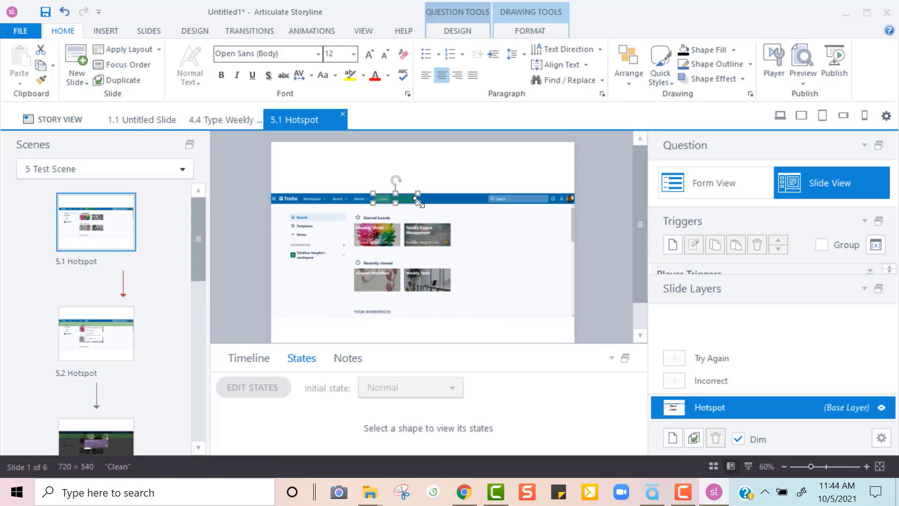
Step: Shrink slide 5.1's green hotspot to fit Trello's Create button, and review the Try Again and Incorrect feedback layers
{"action": "left_click_drag", "start_coordinate": [417, 205], "coordinate": [392, 203]}
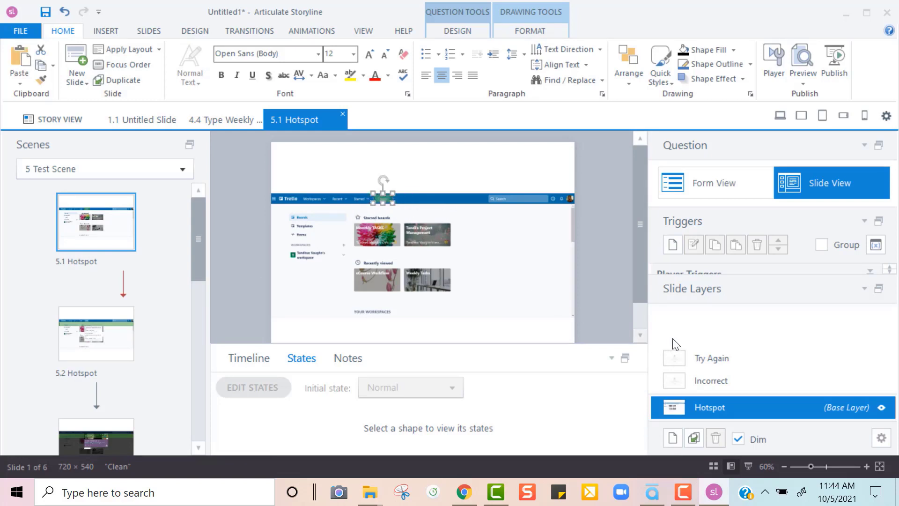
{"action": "left_click", "coordinate": [685, 355]}
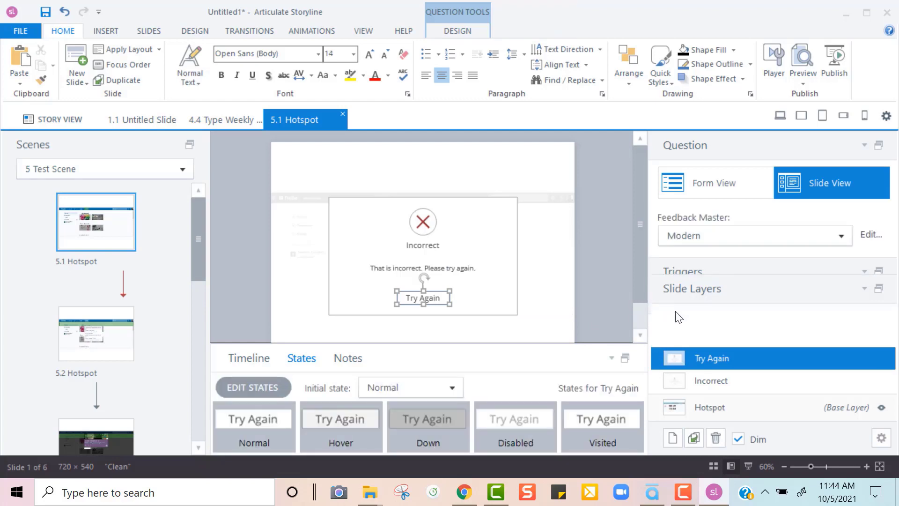
{"action": "left_click", "coordinate": [729, 387]}
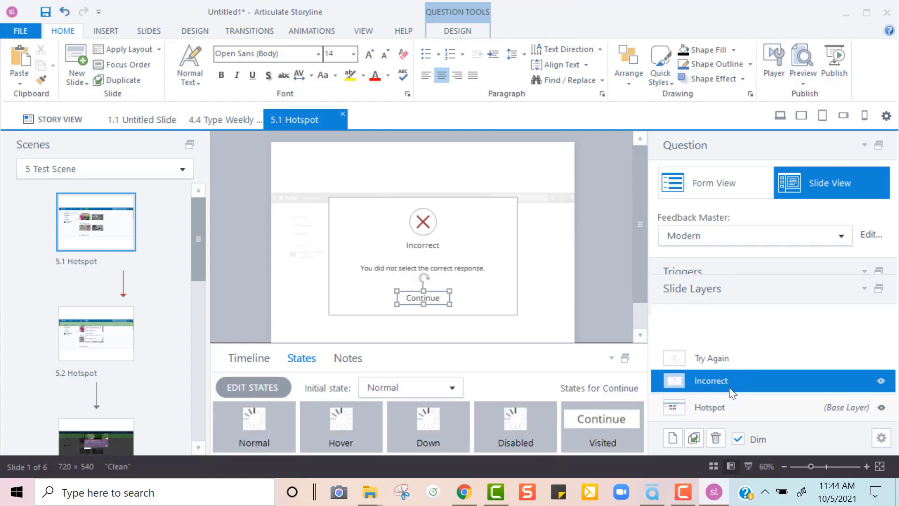
{"action": "left_click", "coordinate": [727, 406]}
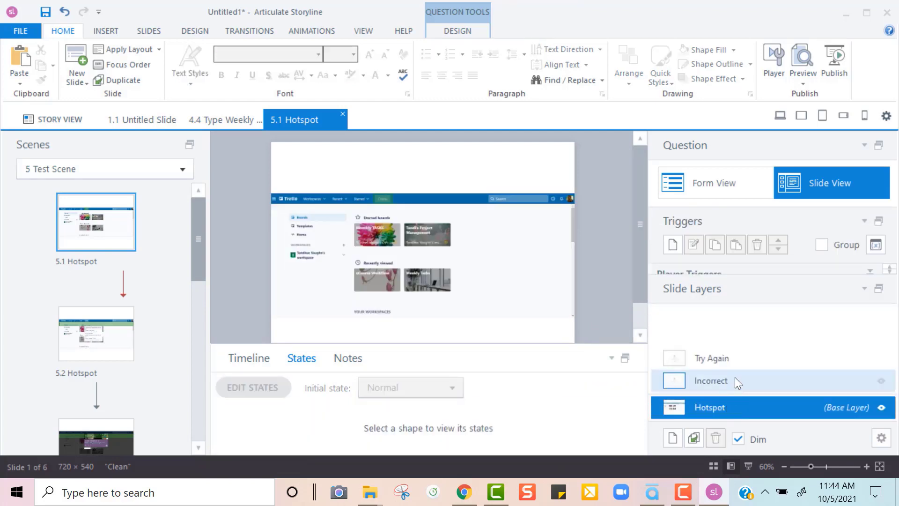
{"action": "left_click", "coordinate": [733, 364]}
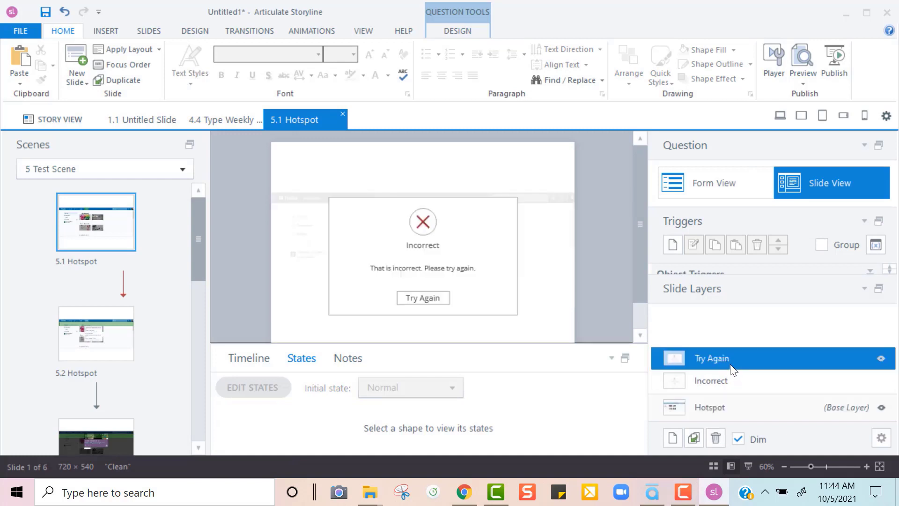
{"action": "left_click", "coordinate": [715, 385]}
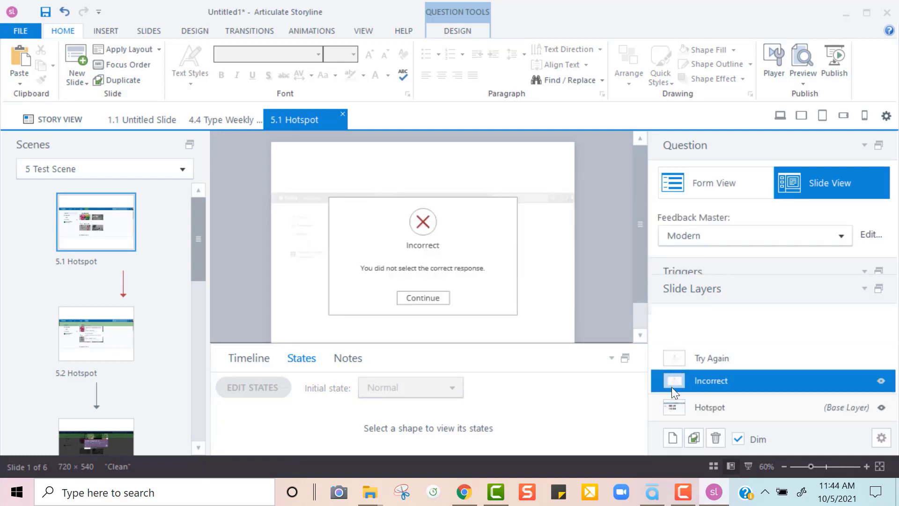
Step: Move and shrink slide 5.2's full-width green hotspot so it covers only the Create board option in Trello's Create menu
{"action": "left_click", "coordinate": [136, 354]}
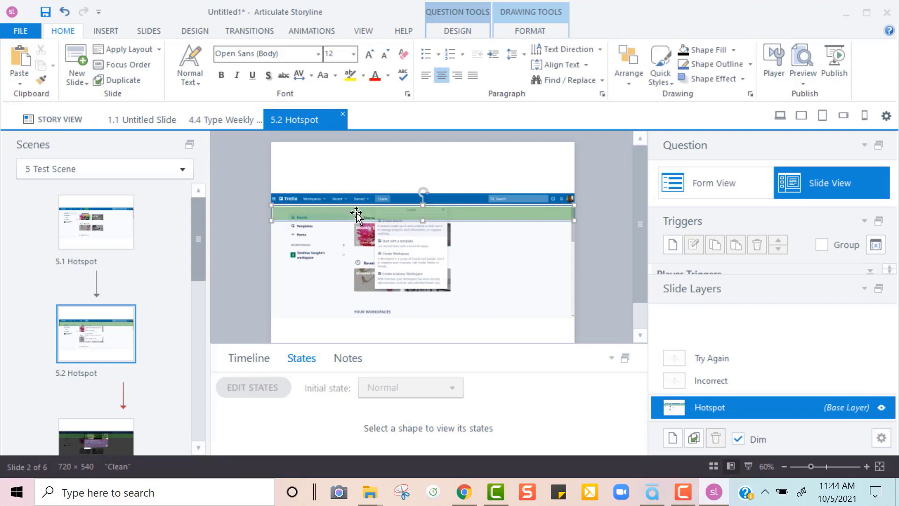
{"action": "left_click_drag", "start_coordinate": [357, 214], "coordinate": [391, 229]}
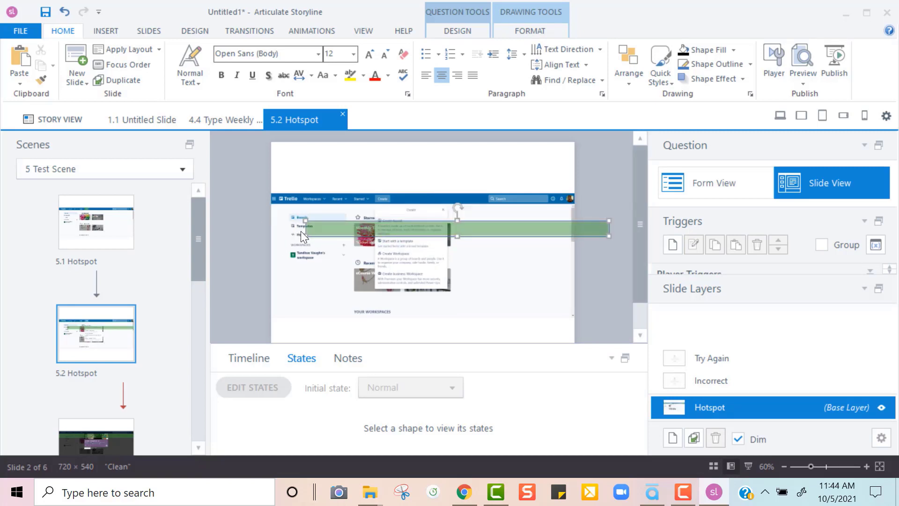
{"action": "left_click_drag", "start_coordinate": [304, 234], "coordinate": [372, 230]}
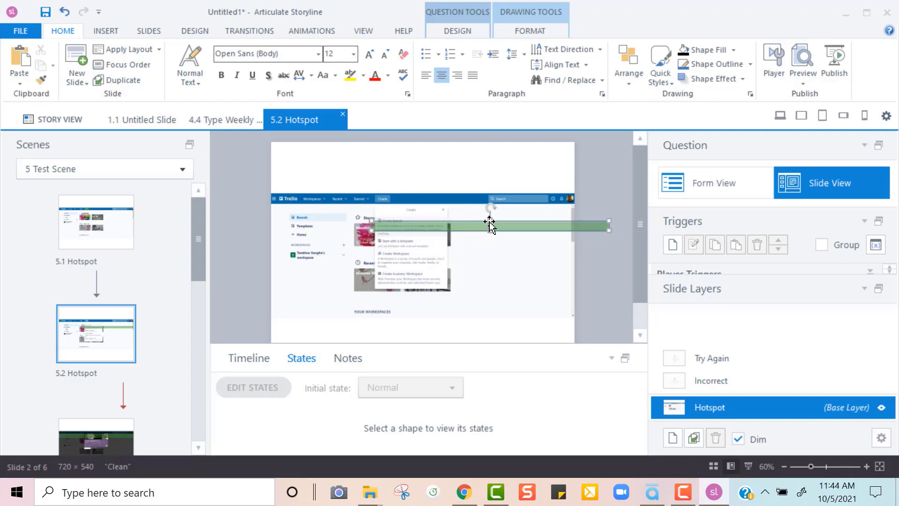
{"action": "left_click_drag", "start_coordinate": [489, 221], "coordinate": [489, 218]}
{"action": "left_click_drag", "start_coordinate": [609, 227], "coordinate": [446, 230]}
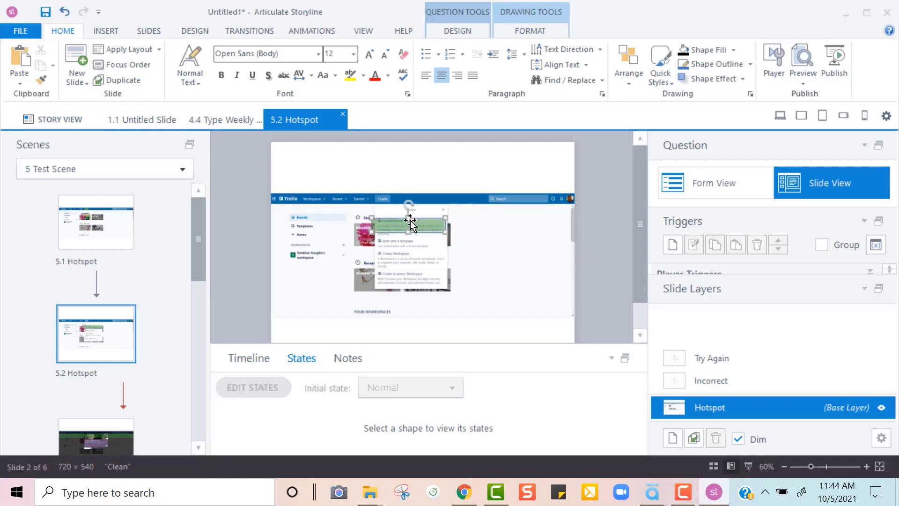
{"action": "left_click", "coordinate": [601, 183]}
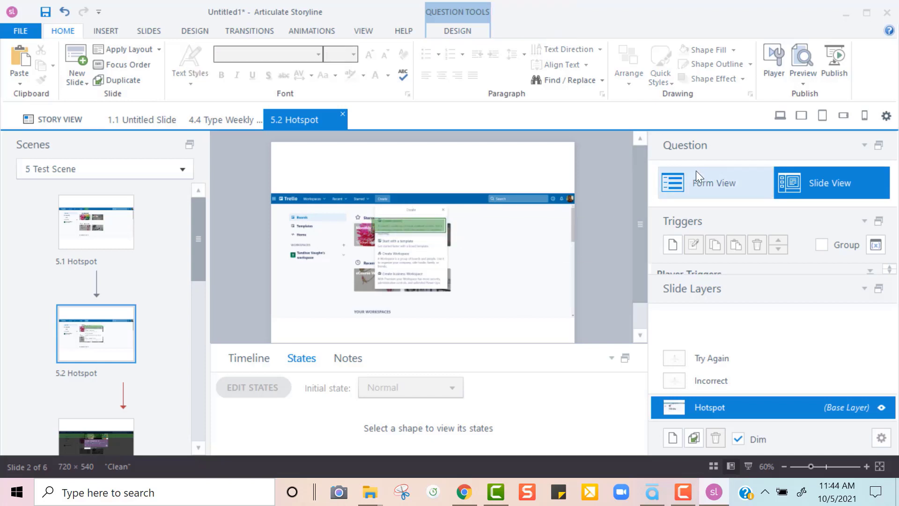
Step: Review the hotspot question setup of slides 5.1 and 5.2 in Form View
{"action": "left_click", "coordinate": [88, 222]}
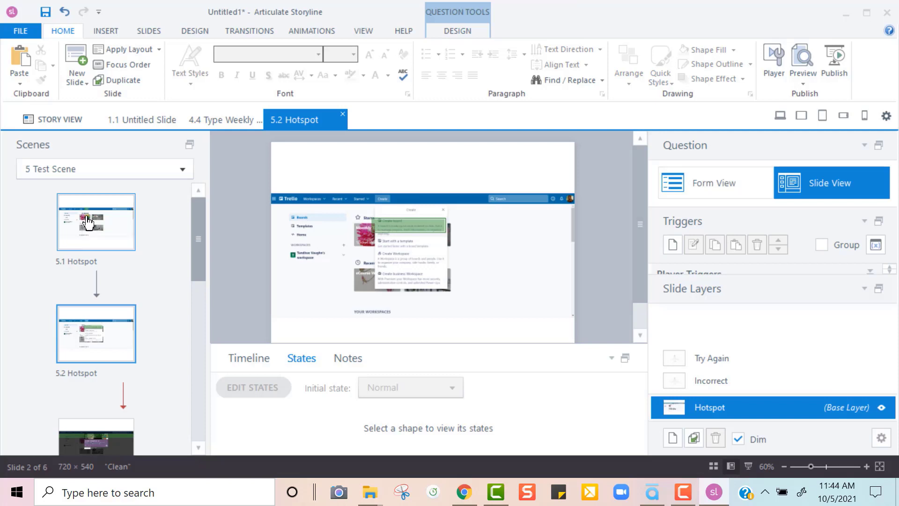
{"action": "left_click", "coordinate": [719, 408]}
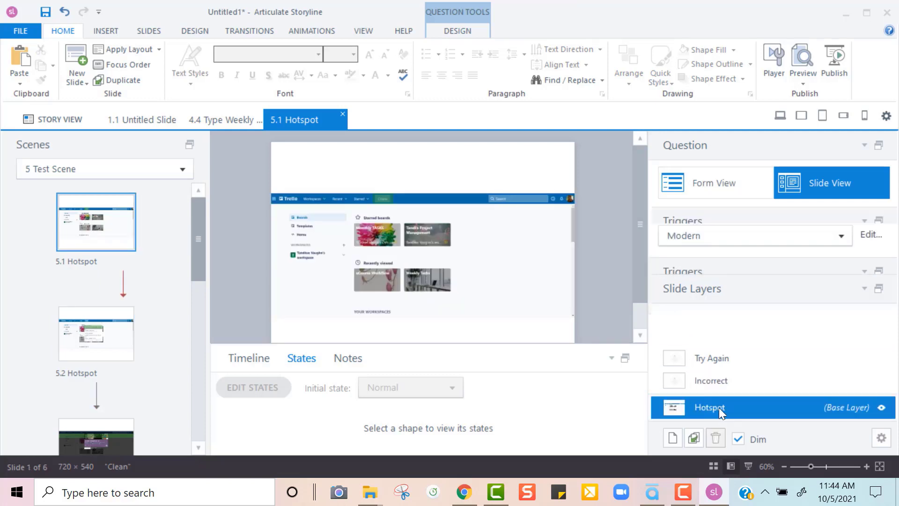
{"action": "left_click", "coordinate": [721, 178]}
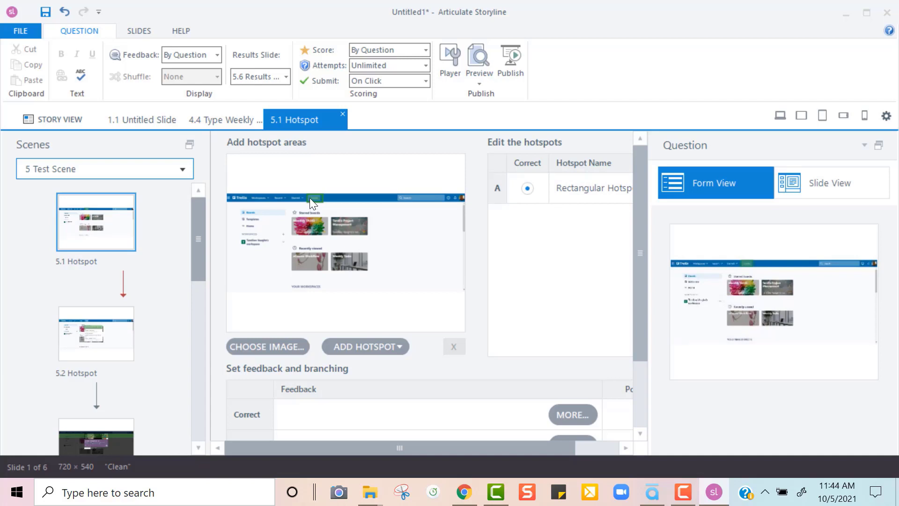
{"action": "left_click", "coordinate": [103, 349]}
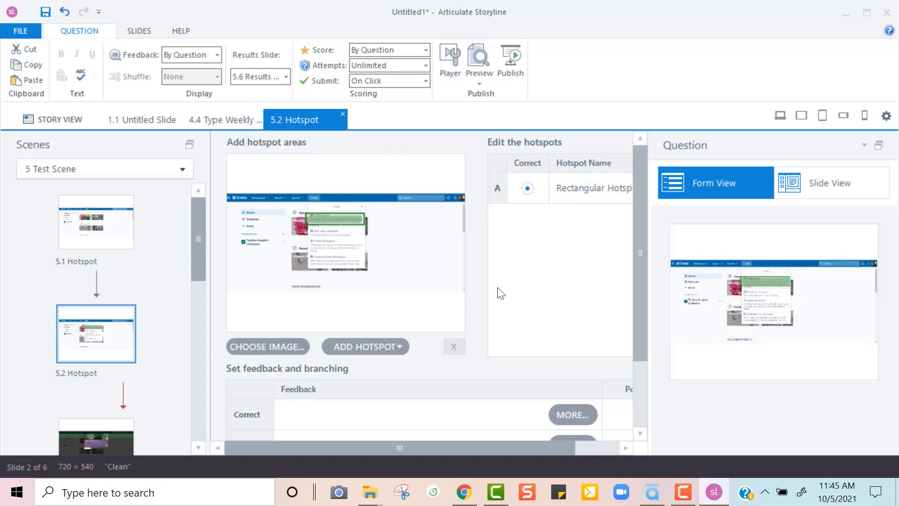
Step: Shrink slide 5.3's full-width hotspot to cover only the board title area of Trello's board creation dialog, and check it in Form View
{"action": "left_click", "coordinate": [65, 438]}
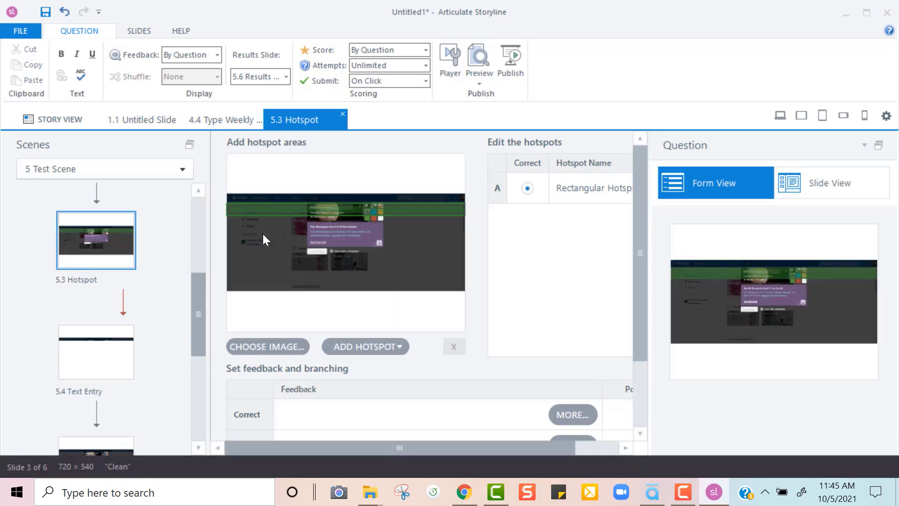
{"action": "left_click", "coordinate": [853, 180]}
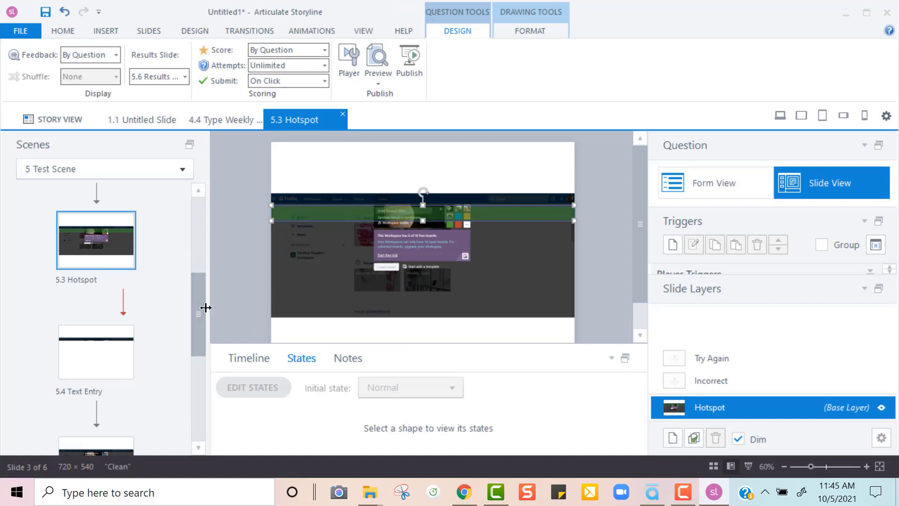
{"action": "left_click_drag", "start_coordinate": [200, 307], "coordinate": [206, 258]}
{"action": "left_click", "coordinate": [107, 278]}
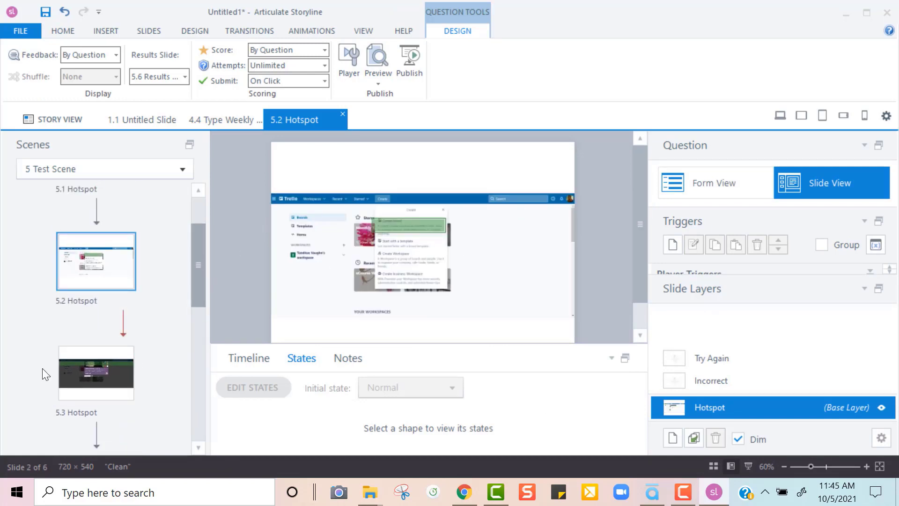
{"action": "left_click", "coordinate": [94, 388]}
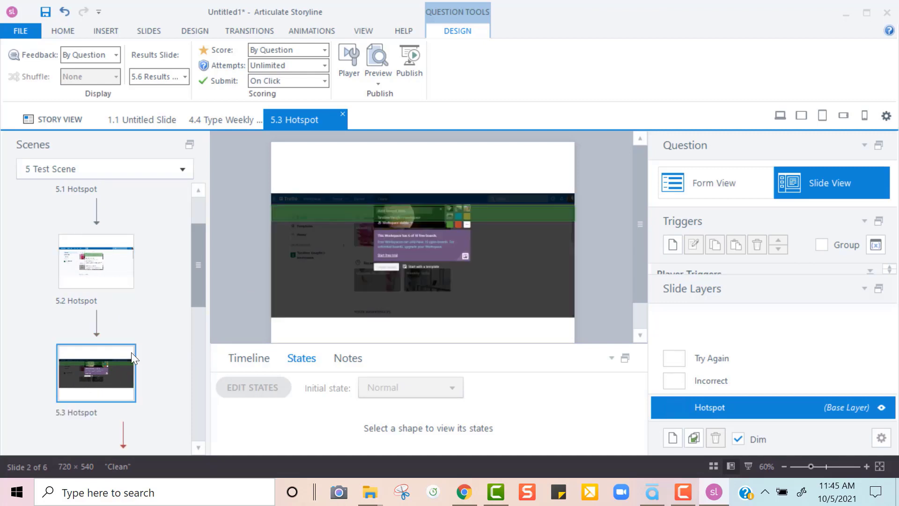
{"action": "left_click", "coordinate": [280, 222]}
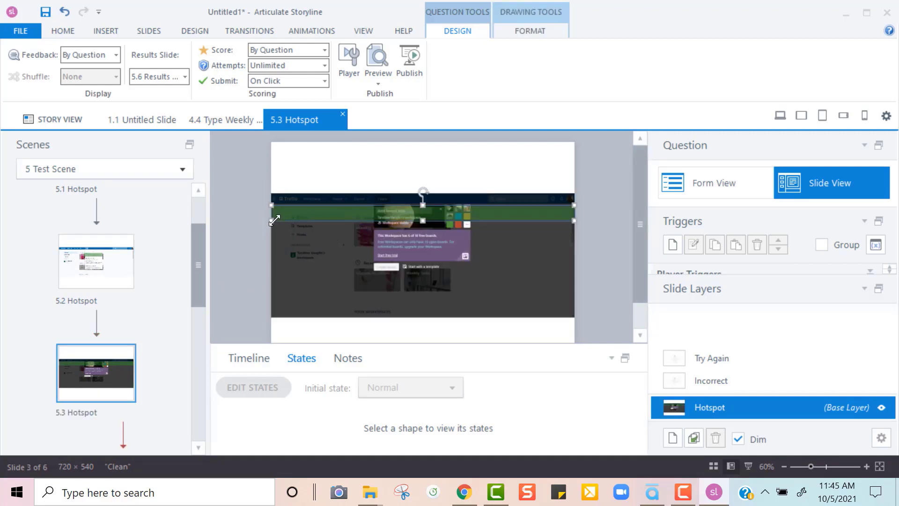
{"action": "left_click_drag", "start_coordinate": [275, 220], "coordinate": [373, 217]}
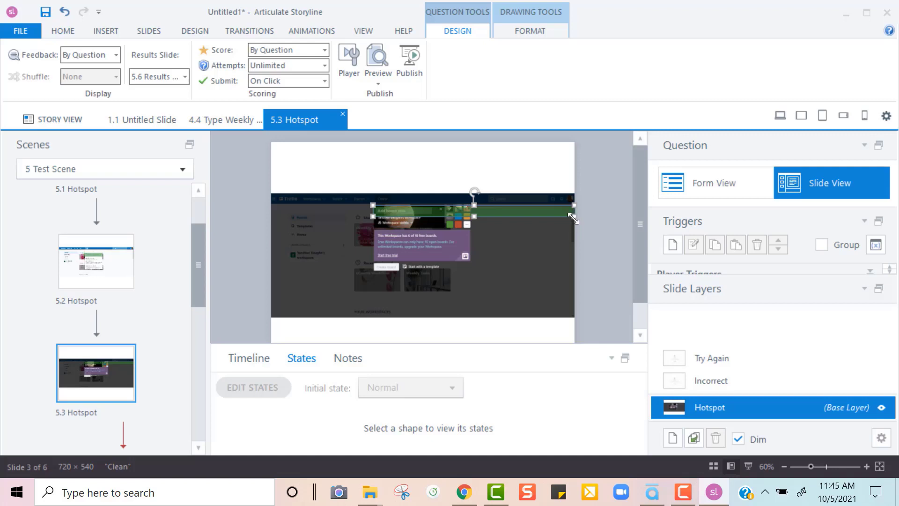
{"action": "left_click_drag", "start_coordinate": [573, 218], "coordinate": [446, 218]}
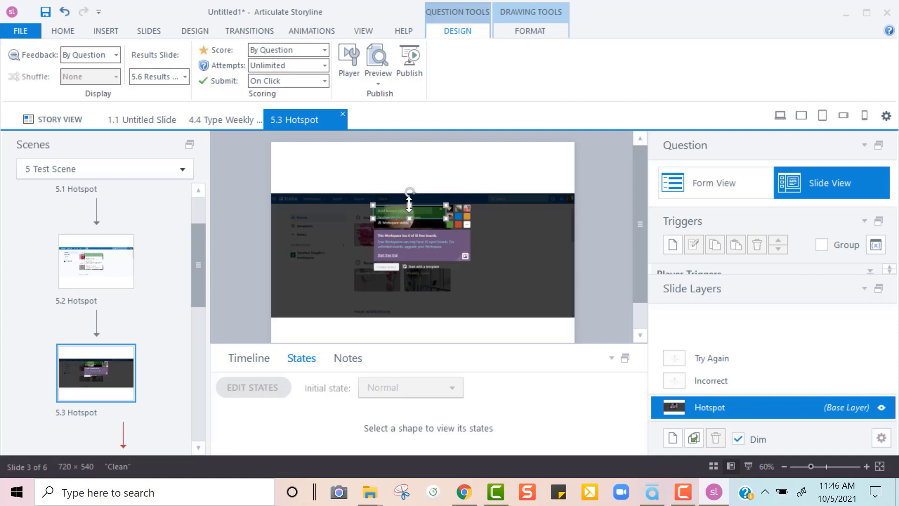
{"action": "left_click_drag", "start_coordinate": [408, 205], "coordinate": [409, 202]}
{"action": "left_click", "coordinate": [709, 186]}
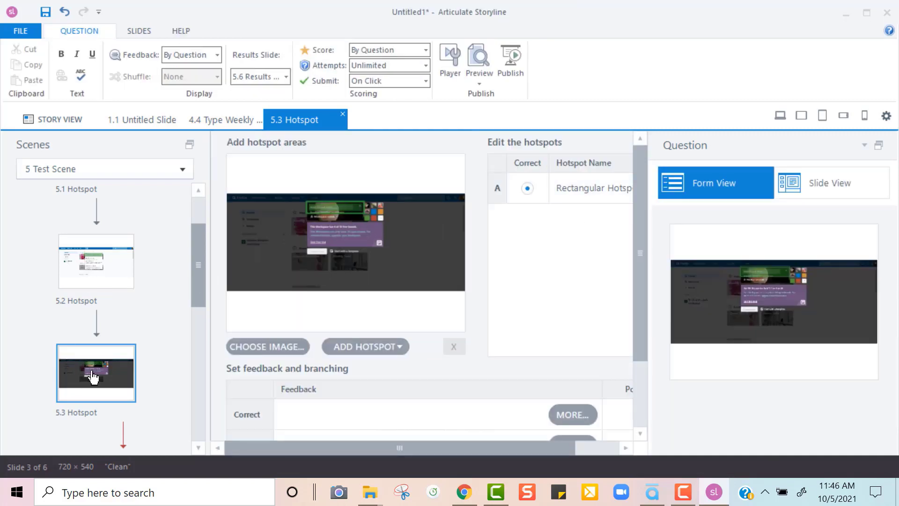
Step: Shrink slide 5.4's white text entry field to a narrow strip and place it across the upper edge of Trello's board creation dialog
{"action": "left_click_drag", "start_coordinate": [196, 279], "coordinate": [190, 331]}
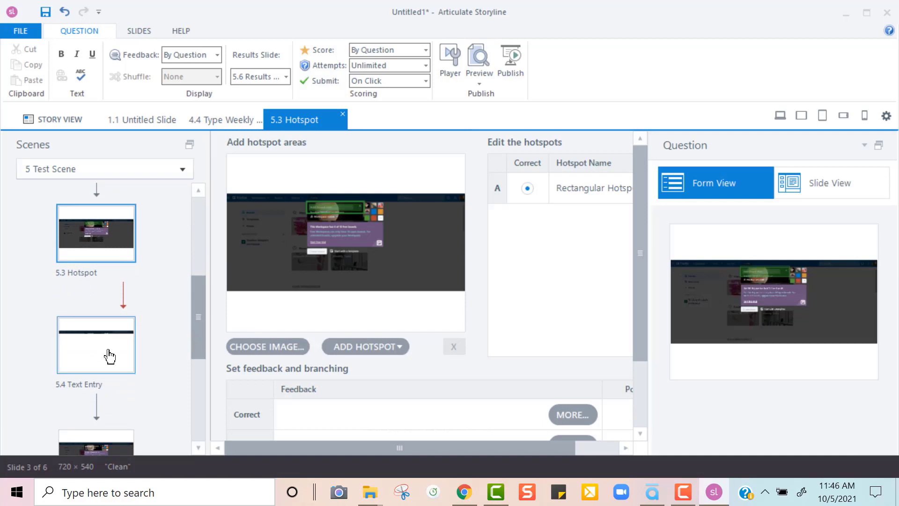
{"action": "left_click", "coordinate": [110, 357]}
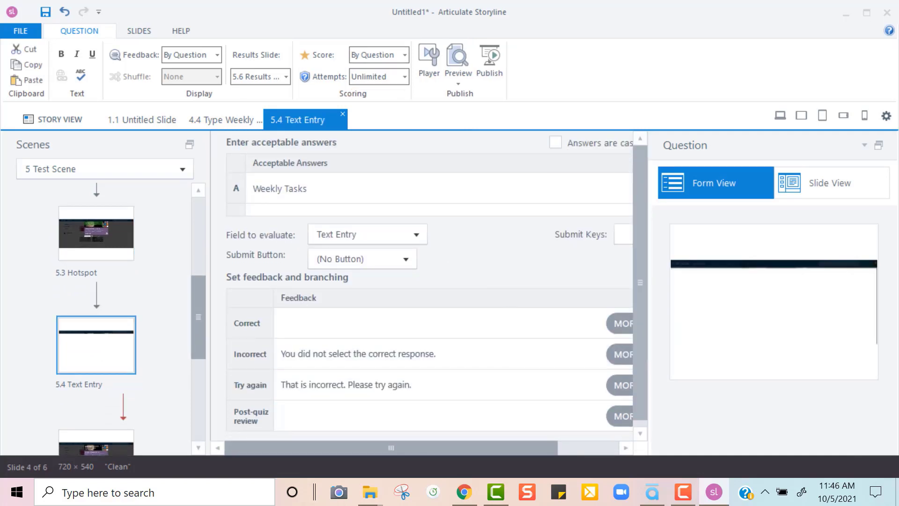
{"action": "left_click", "coordinate": [839, 188]}
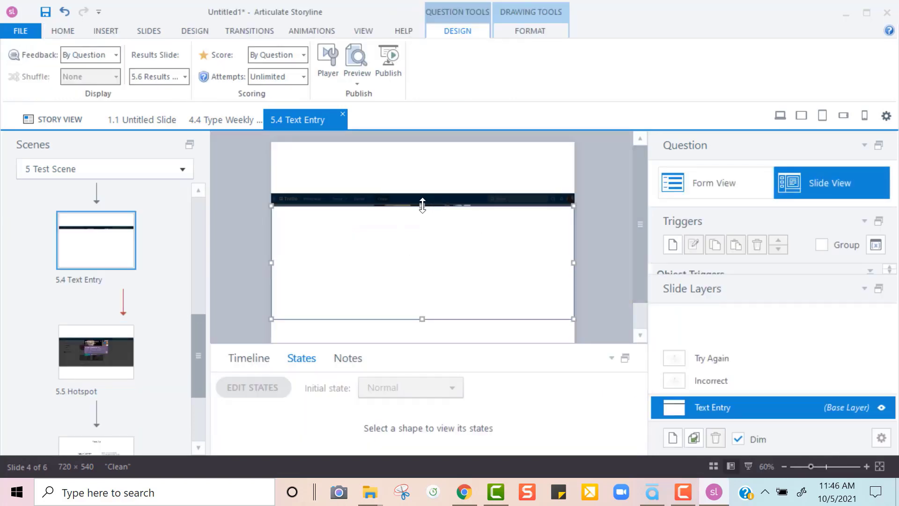
{"action": "left_click_drag", "start_coordinate": [421, 206], "coordinate": [422, 301]}
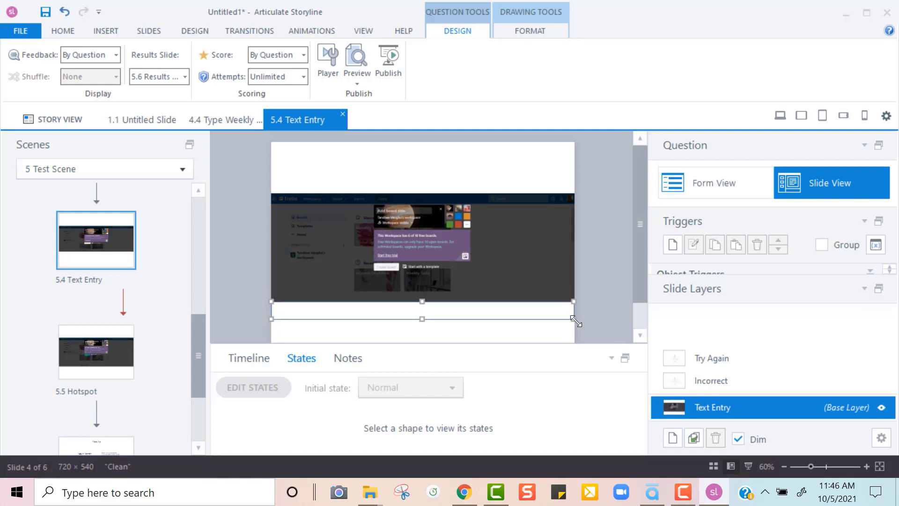
{"action": "left_click_drag", "start_coordinate": [575, 321], "coordinate": [479, 319]}
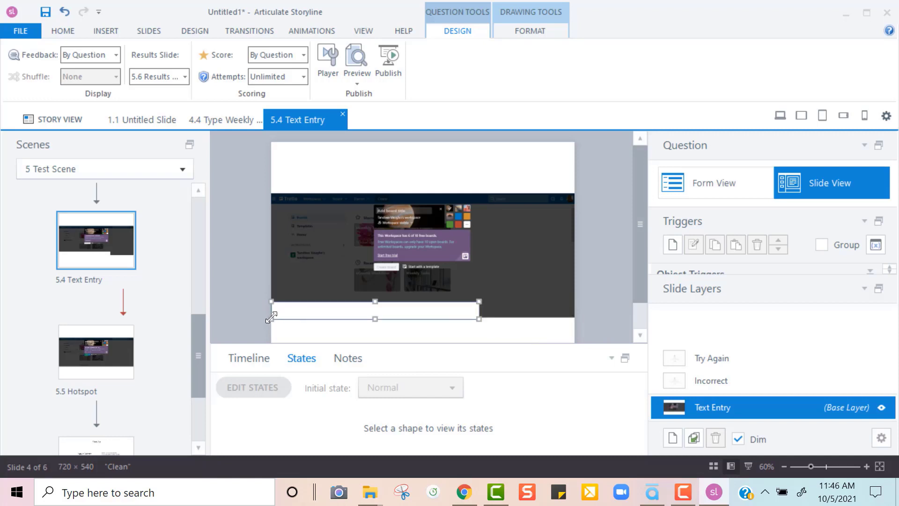
{"action": "left_click_drag", "start_coordinate": [272, 318], "coordinate": [315, 317]}
{"action": "left_click", "coordinate": [370, 313]}
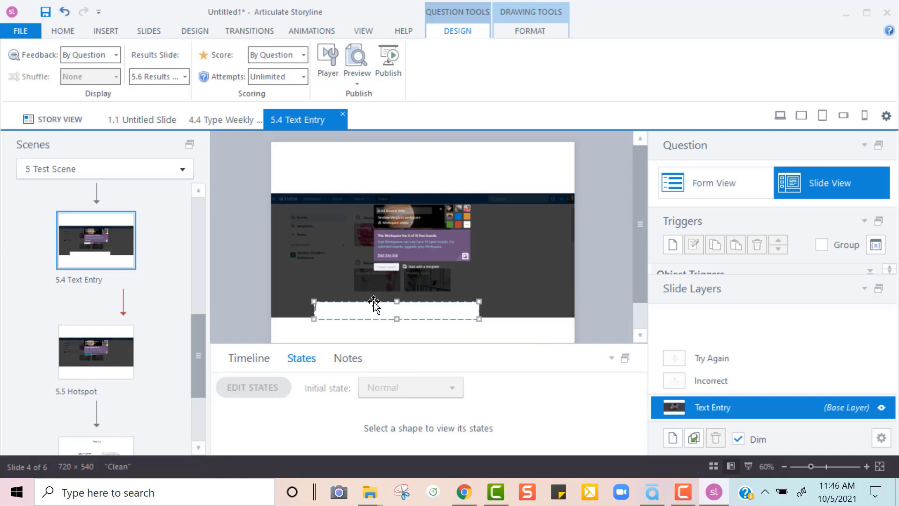
{"action": "left_click_drag", "start_coordinate": [374, 304], "coordinate": [424, 195]}
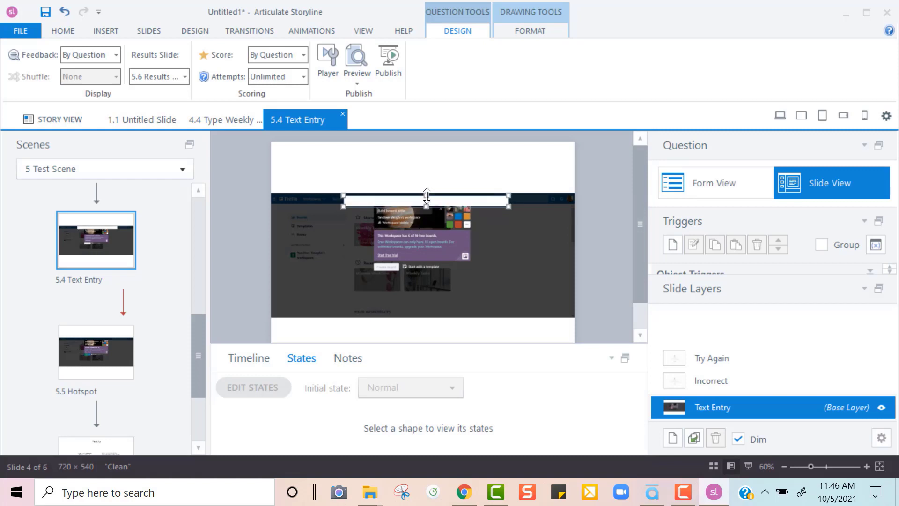
{"action": "left_click_drag", "start_coordinate": [427, 195], "coordinate": [427, 192]}
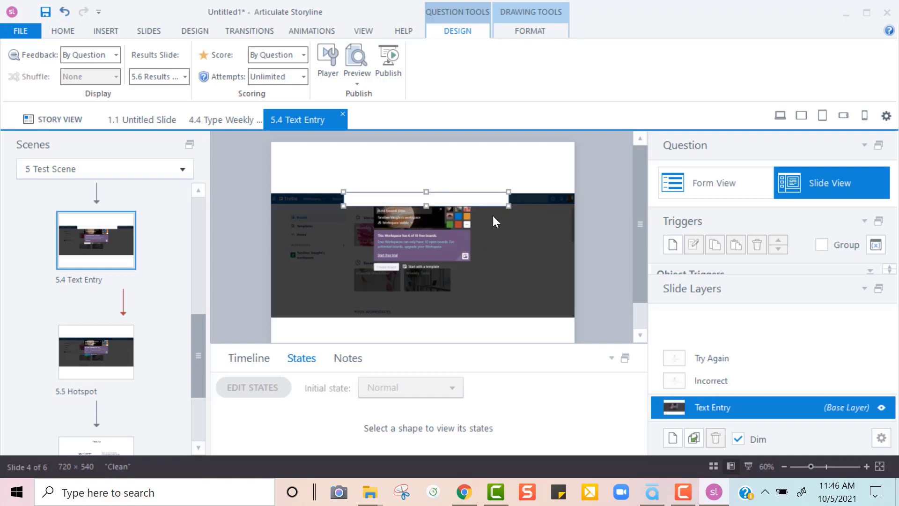
Step: In slide 5.4's Form View, enter "Weekly Tasks" as the Correct feedback and add "weekly tasks" as a second acceptable answer
{"action": "left_click", "coordinate": [730, 182]}
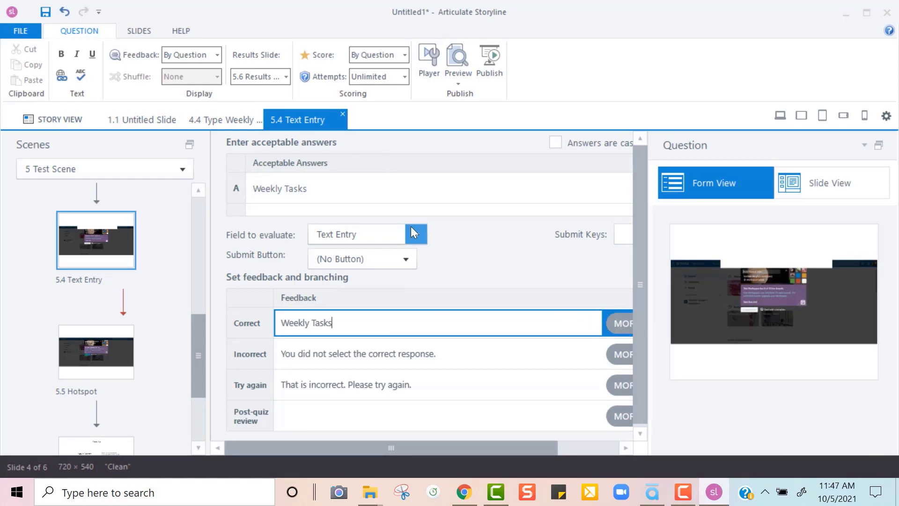
{"action": "left_click", "coordinate": [384, 187]}
{"action": "left_click", "coordinate": [316, 212]}
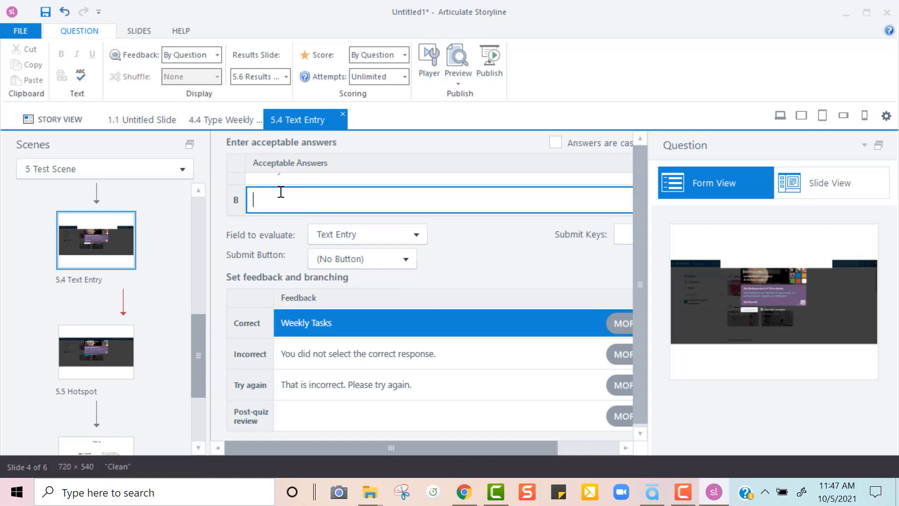
{"action": "type", "text": "weekly tasks"}
{"action": "left_click_drag", "start_coordinate": [637, 251], "coordinate": [643, 219]}
{"action": "left_click", "coordinate": [375, 181]}
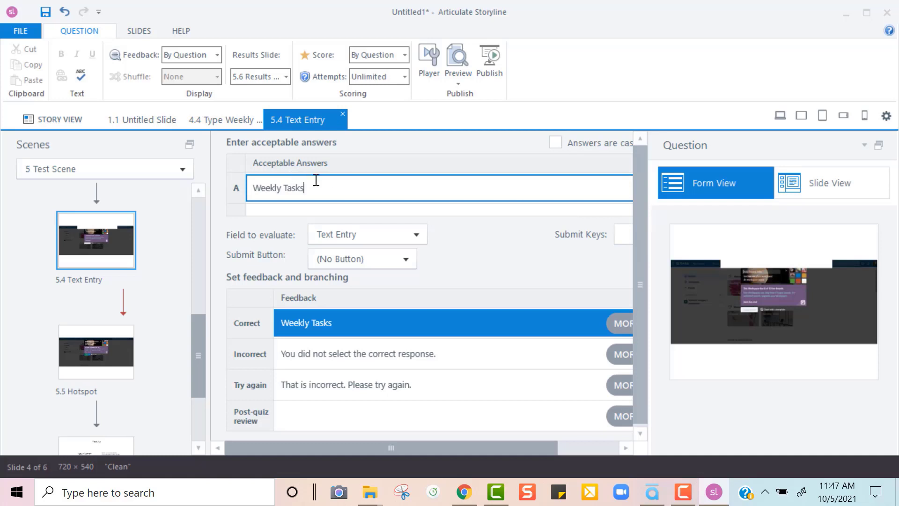
{"action": "scroll", "coordinate": [331, 181], "scroll_direction": "down", "scroll_amount": 2}
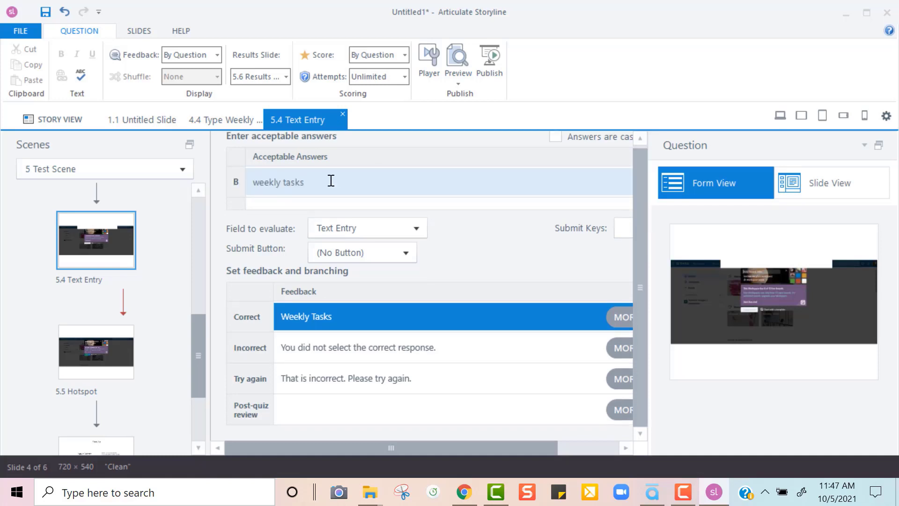
Step: Add "WEEKLY TASKS" and "weekly Tasks" as the third and fourth acceptable answers of slide 5.4's text entry question
{"action": "scroll", "coordinate": [331, 181], "scroll_direction": "up", "scroll_amount": 2}
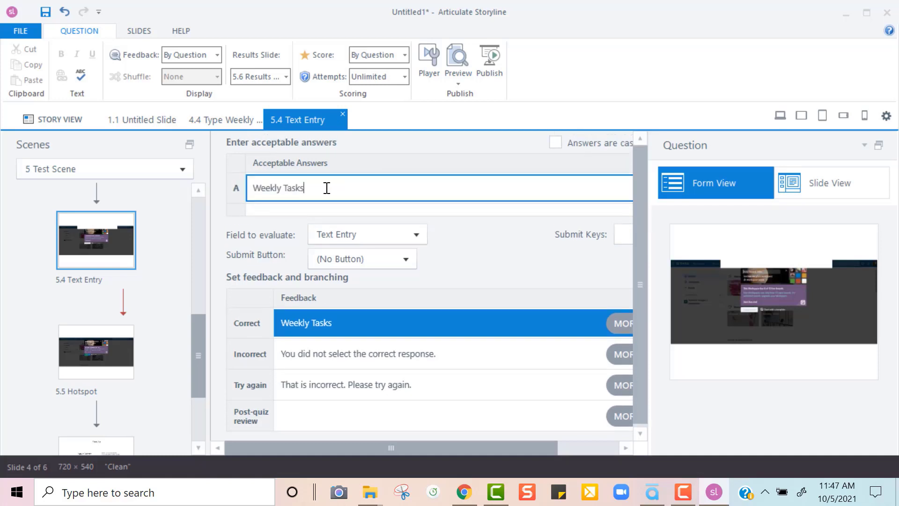
{"action": "left_click", "coordinate": [304, 210]}
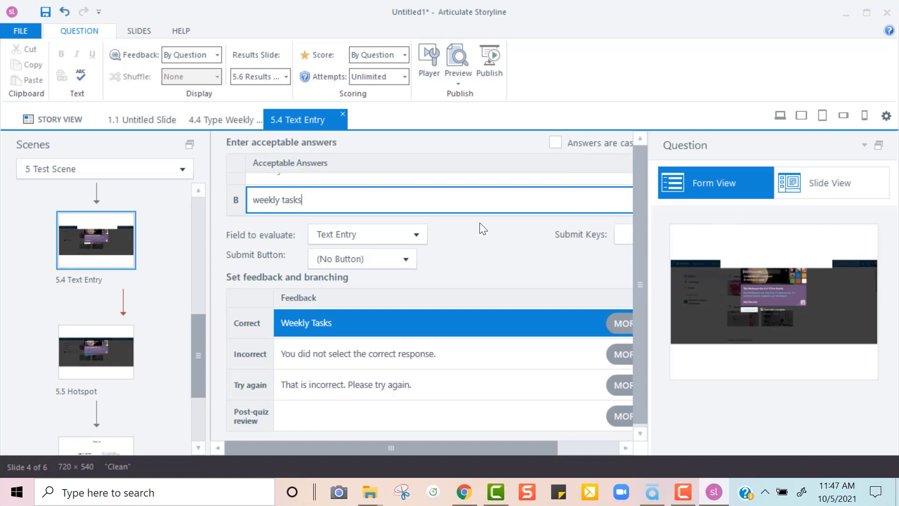
{"action": "key", "text": "Return"}
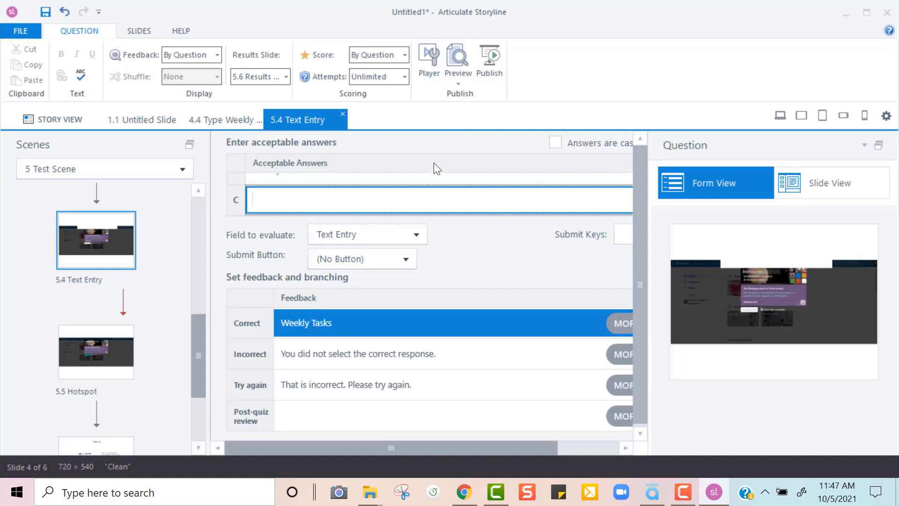
{"action": "type", "text": "WEEKLY TASKS"}
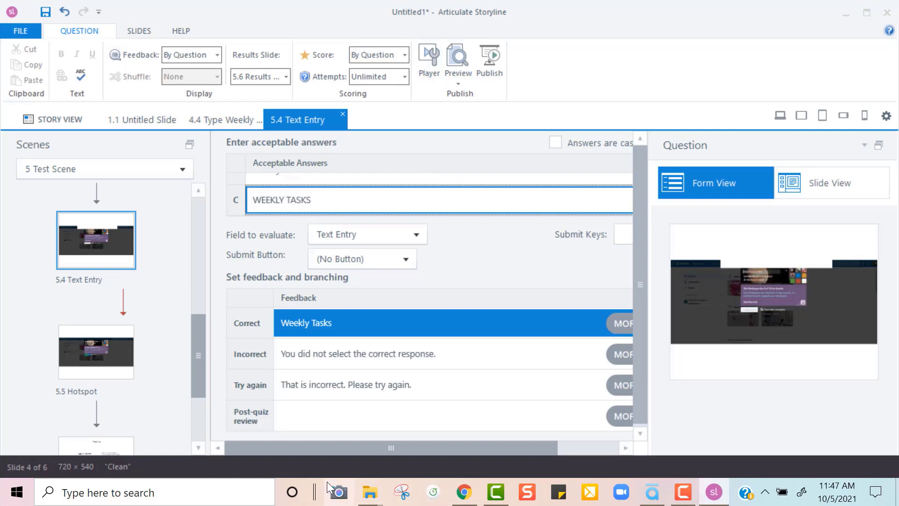
{"action": "key", "text": "Return"}
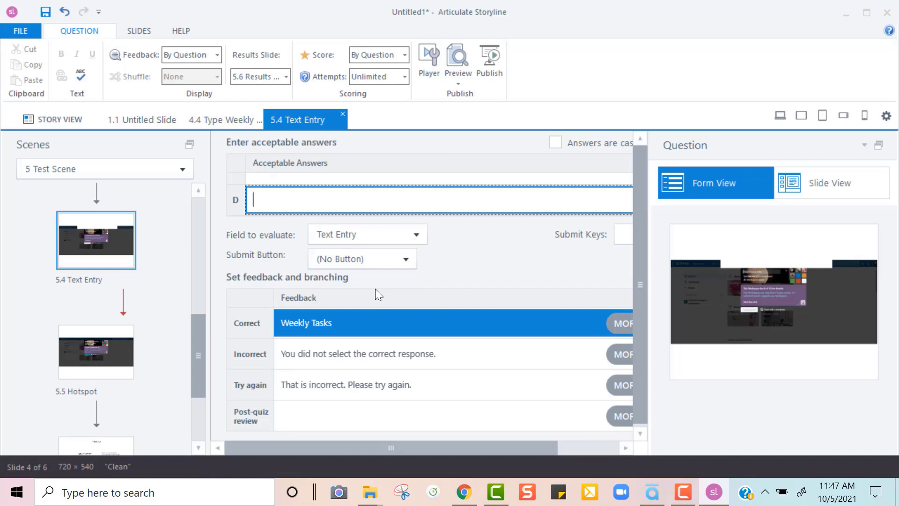
{"action": "type", "text": "weekly Tasks"}
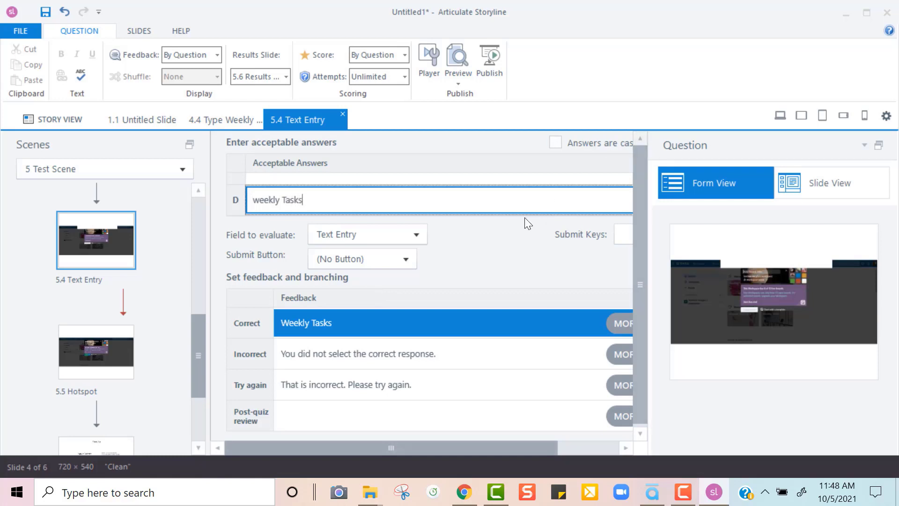
{"action": "scroll", "coordinate": [466, 340], "scroll_direction": "down", "scroll_amount": 1}
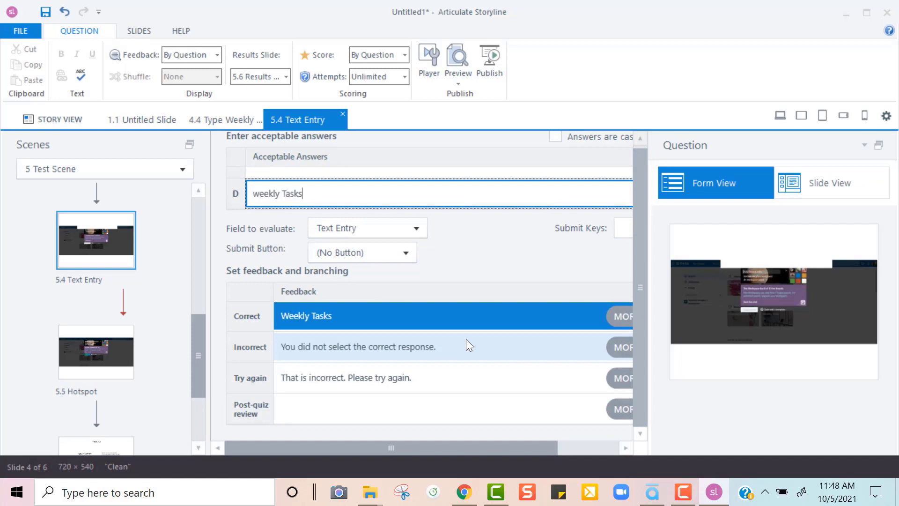
{"action": "scroll", "coordinate": [469, 345], "scroll_direction": "up", "scroll_amount": 1}
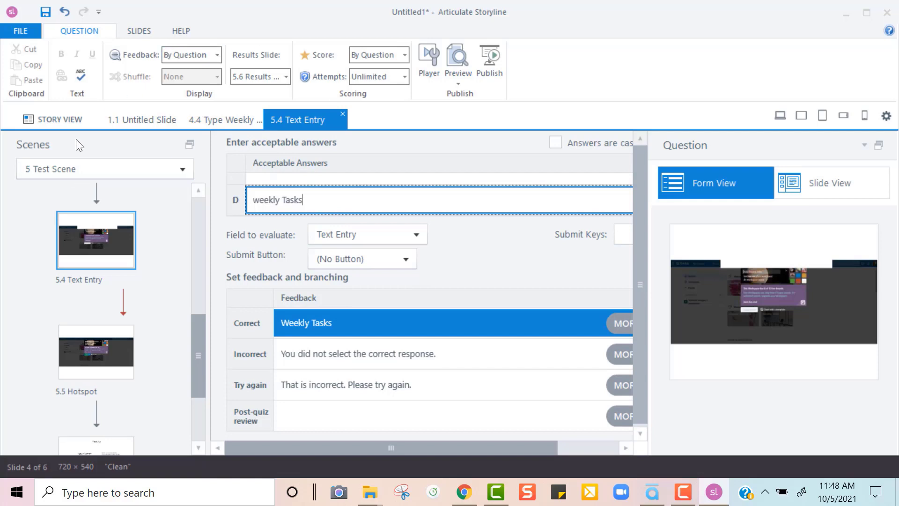
Step: Open slide 4.1 of the Try Scene on its base layer and preview the whole scene
{"action": "left_click", "coordinate": [49, 120]}
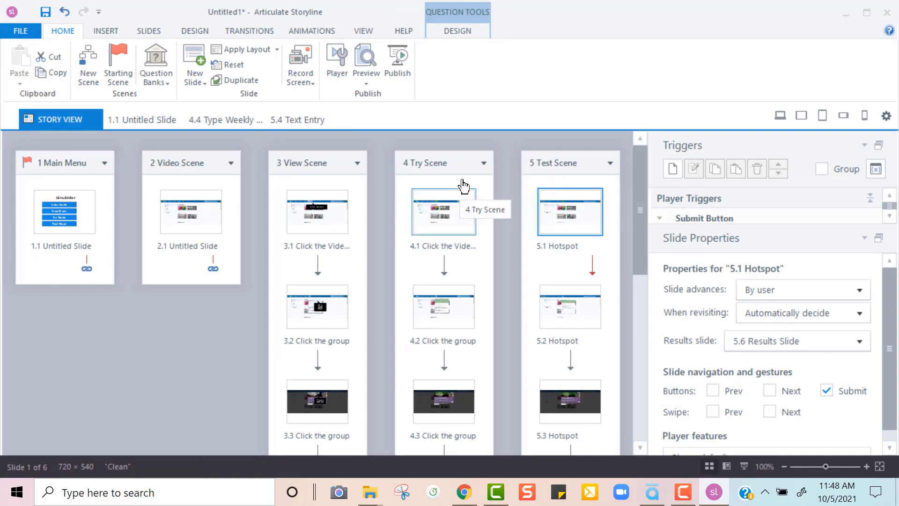
{"action": "left_click", "coordinate": [430, 214]}
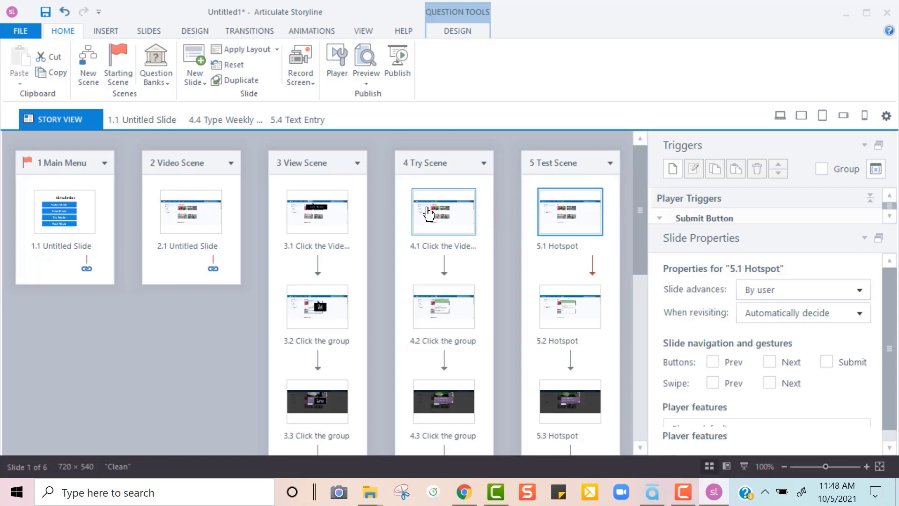
{"action": "double_click", "coordinate": [429, 214]}
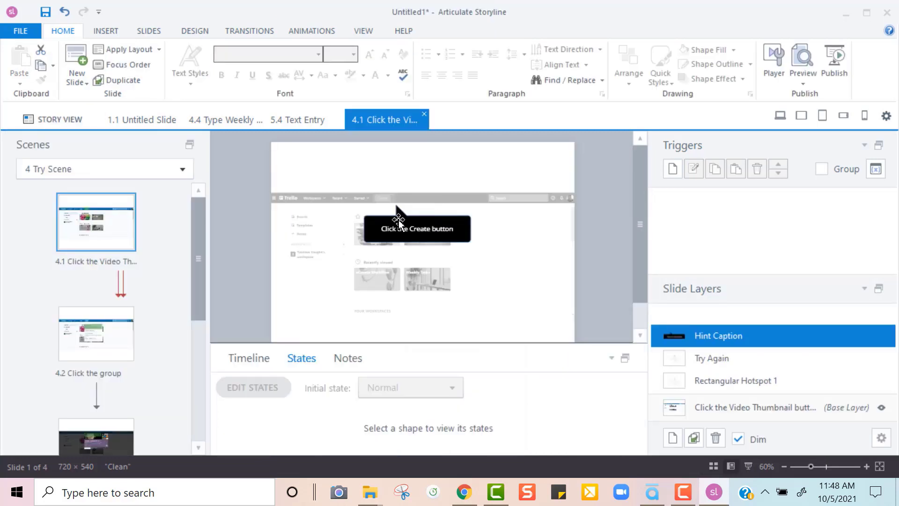
{"action": "left_click", "coordinate": [741, 404]}
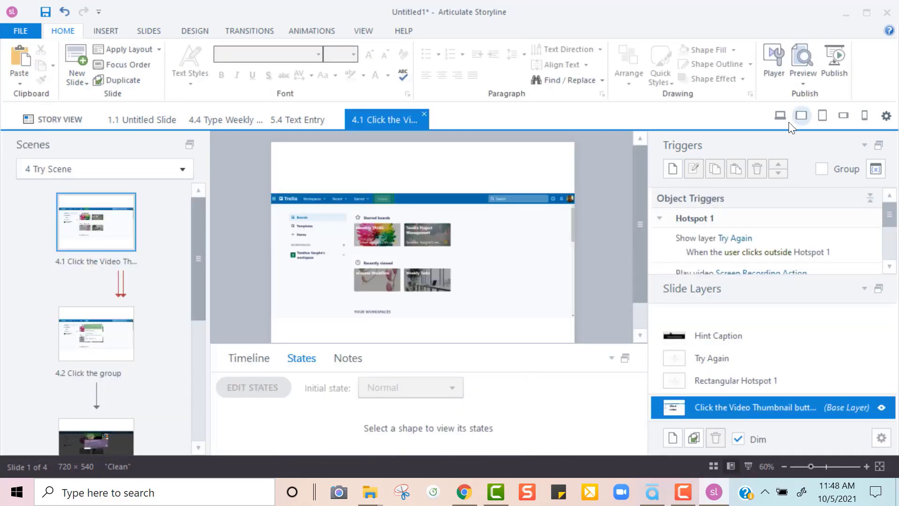
{"action": "left_click", "coordinate": [803, 83]}
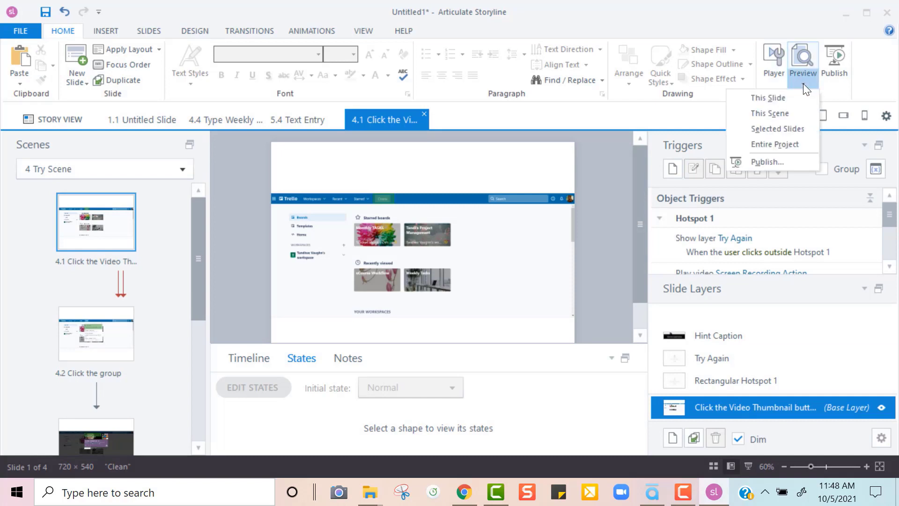
{"action": "left_click", "coordinate": [786, 113]}
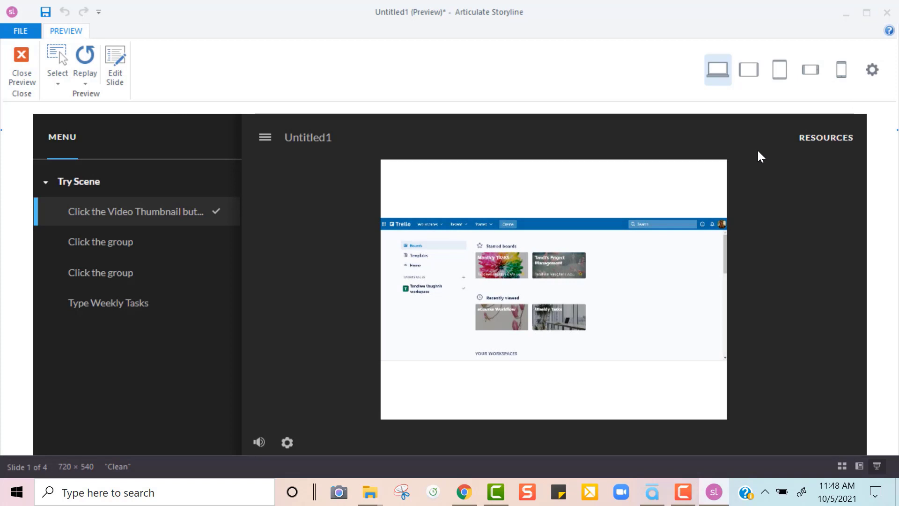
Step: Play through the Try Scene preview via Create, Create board and the board title field, enter "Weekly Tasks", and close the preview
{"action": "left_click", "coordinate": [511, 226]}
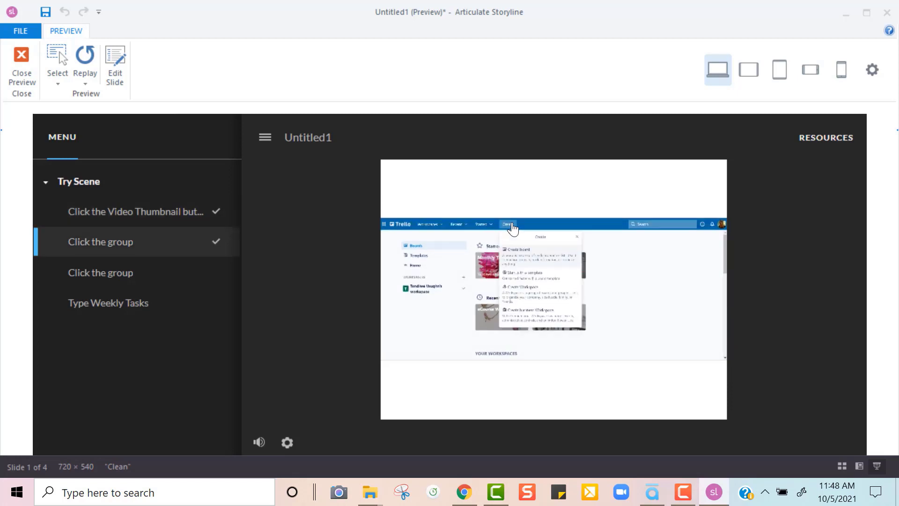
{"action": "left_click", "coordinate": [530, 254]}
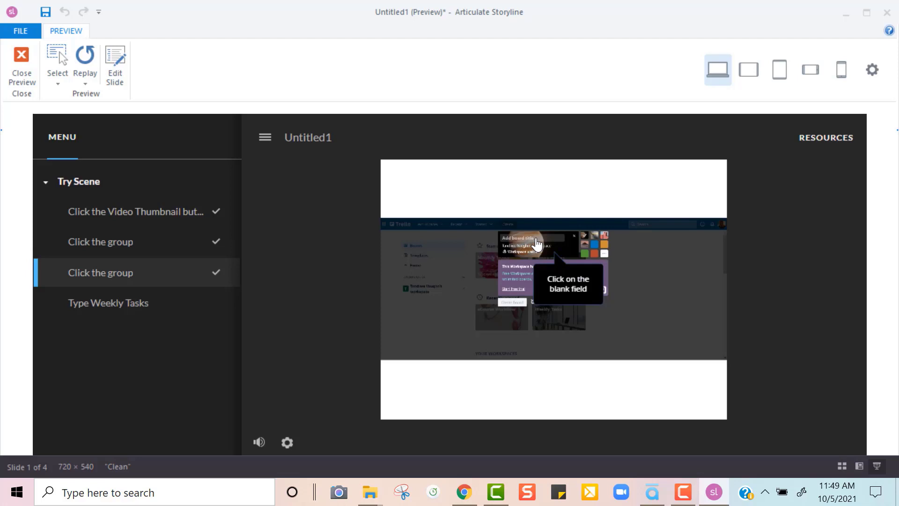
{"action": "left_click", "coordinate": [539, 238]}
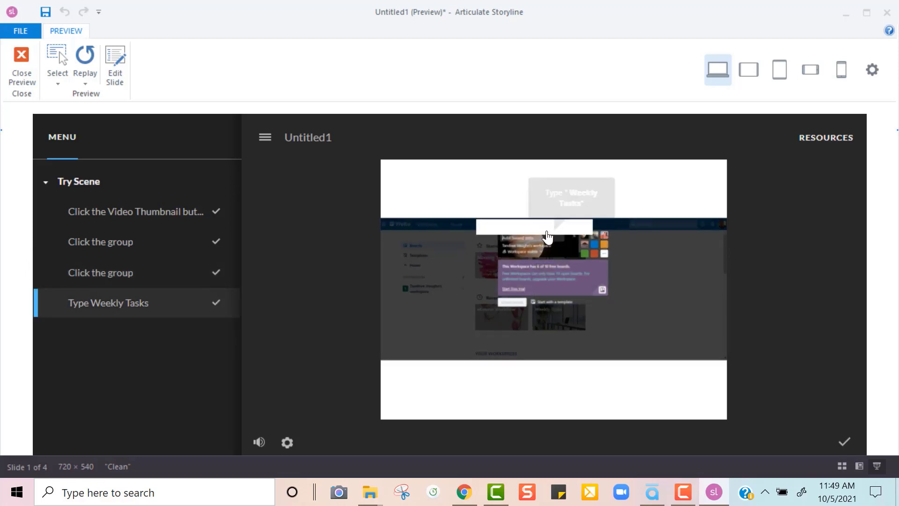
{"action": "type", "text": "Week"}
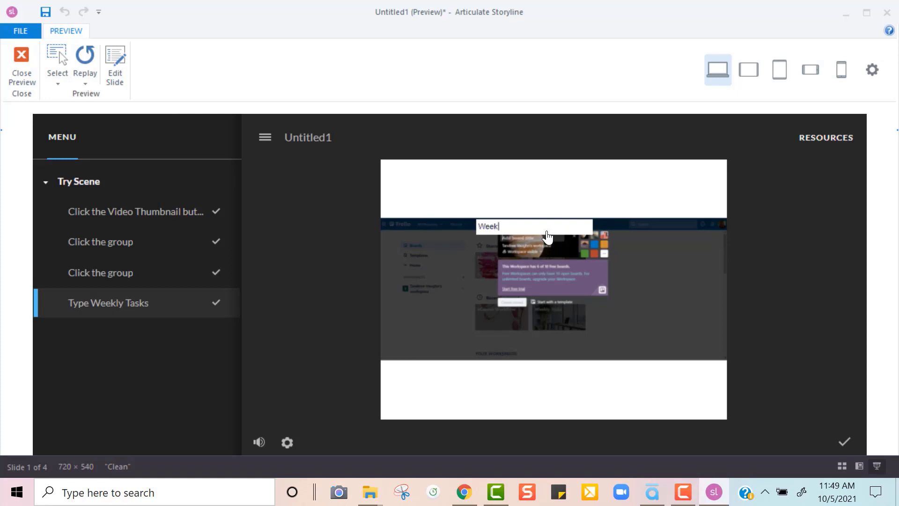
{"action": "type", "text": "ly Tasks"}
{"action": "key", "text": "Return"}
{"action": "key", "text": "BackSpace"}
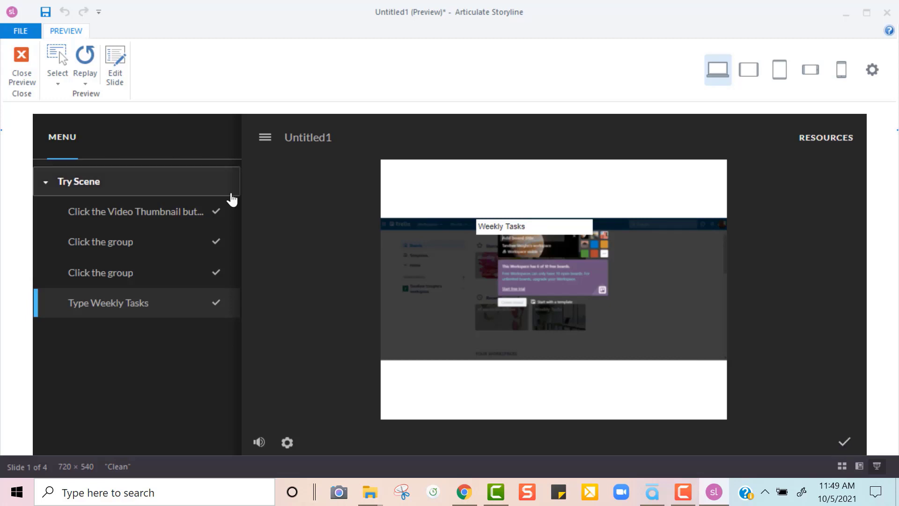
{"action": "left_click", "coordinate": [27, 58]}
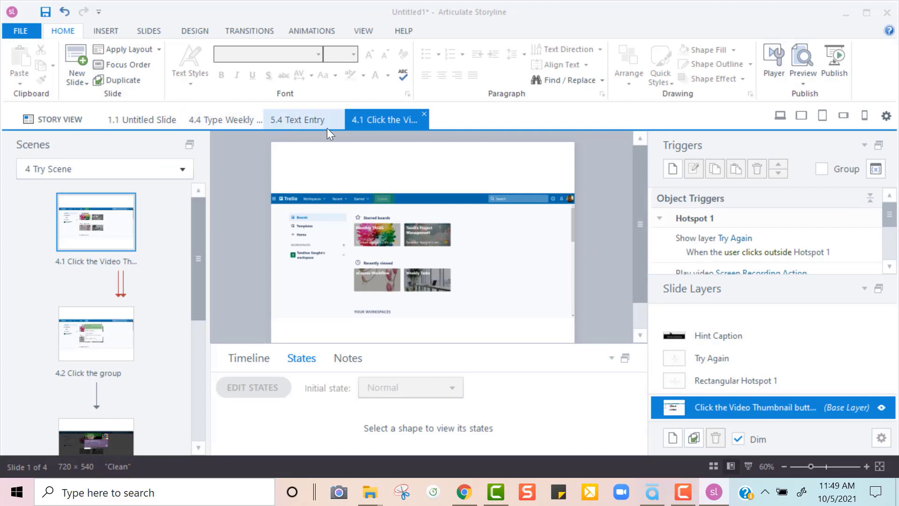
Step: Preview the Test Scene from slide 5.4 and follow its hotspots through Create, Create board and the board title field
{"action": "left_click", "coordinate": [279, 117]}
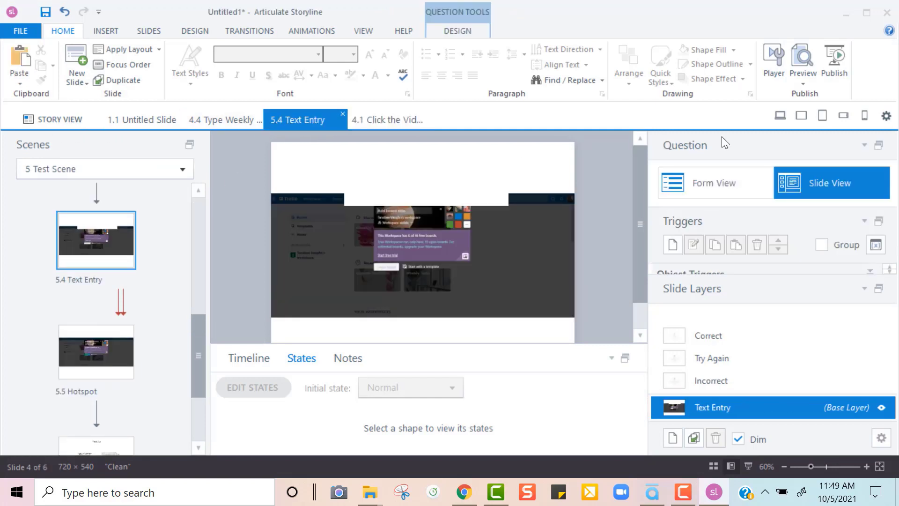
{"action": "left_click", "coordinate": [803, 81]}
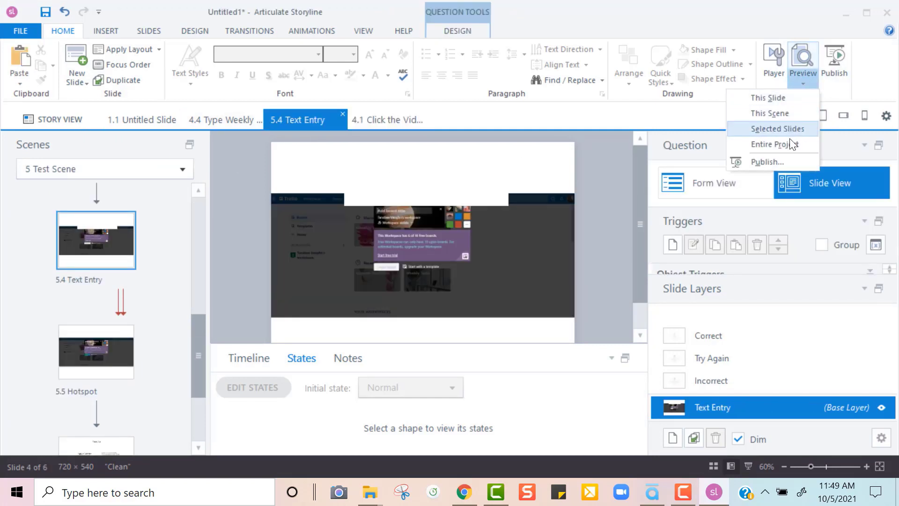
{"action": "left_click", "coordinate": [786, 113]}
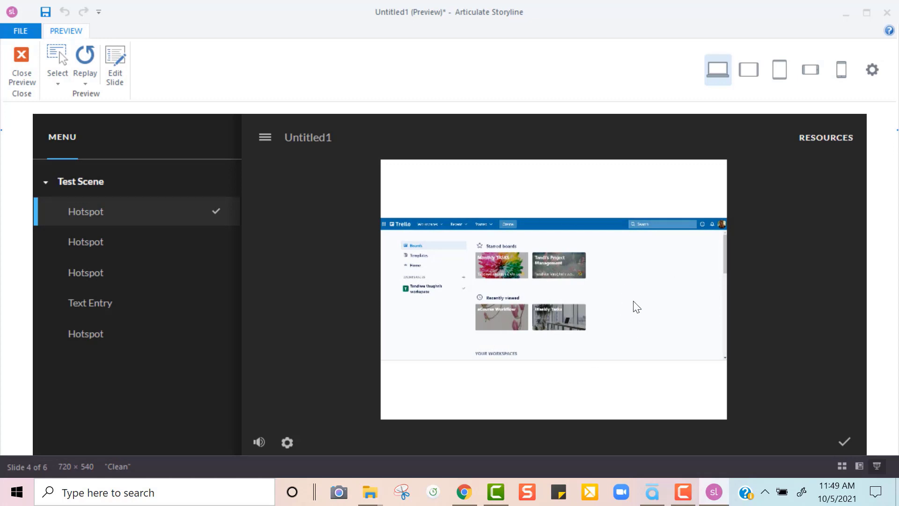
{"action": "left_click", "coordinate": [508, 224]}
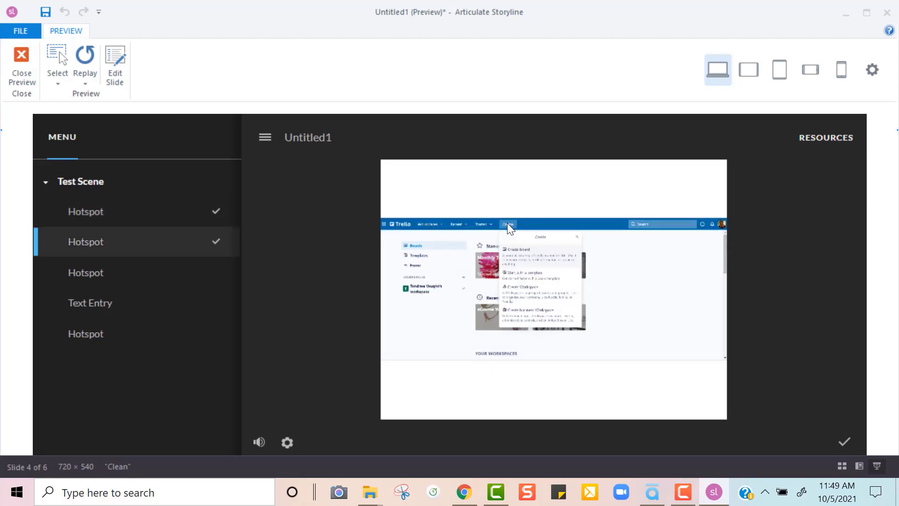
{"action": "left_click", "coordinate": [512, 253]}
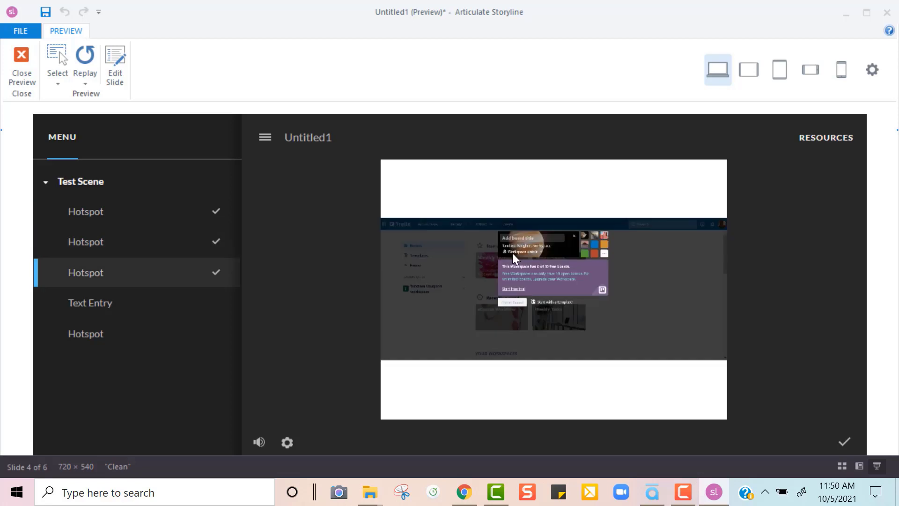
{"action": "left_click", "coordinate": [521, 236]}
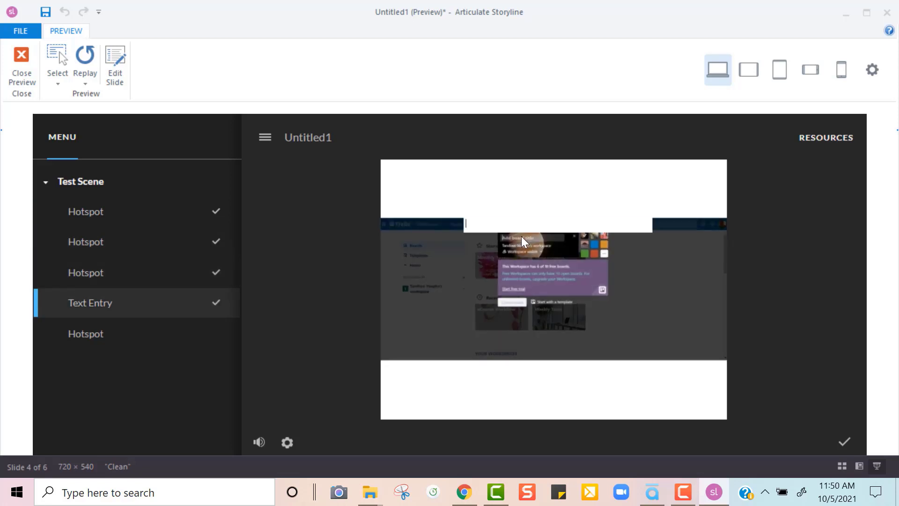
Step: Submit "Weekly Tasks" as the previewed text entry answer, continue to the last hotspot, and return to Story View
{"action": "type", "text": "Weekly Tasks"}
{"action": "left_click", "coordinate": [848, 443]}
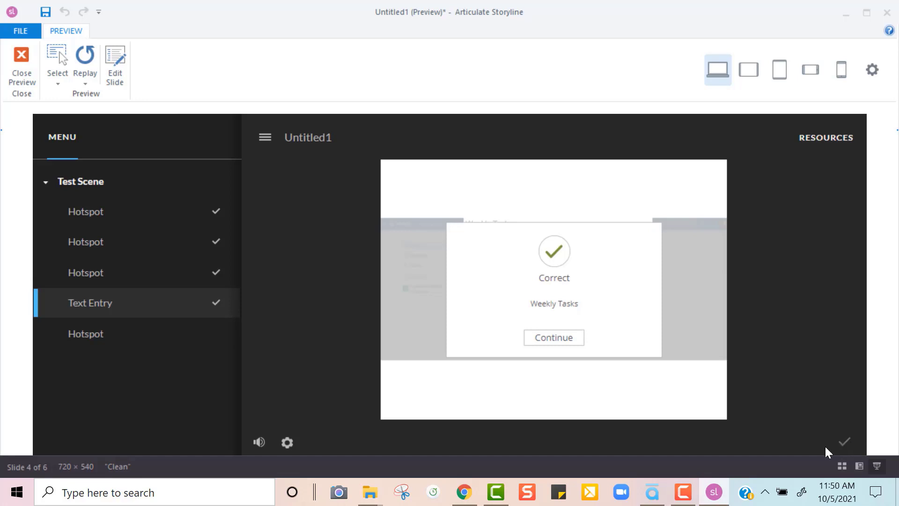
{"action": "left_click", "coordinate": [570, 336]}
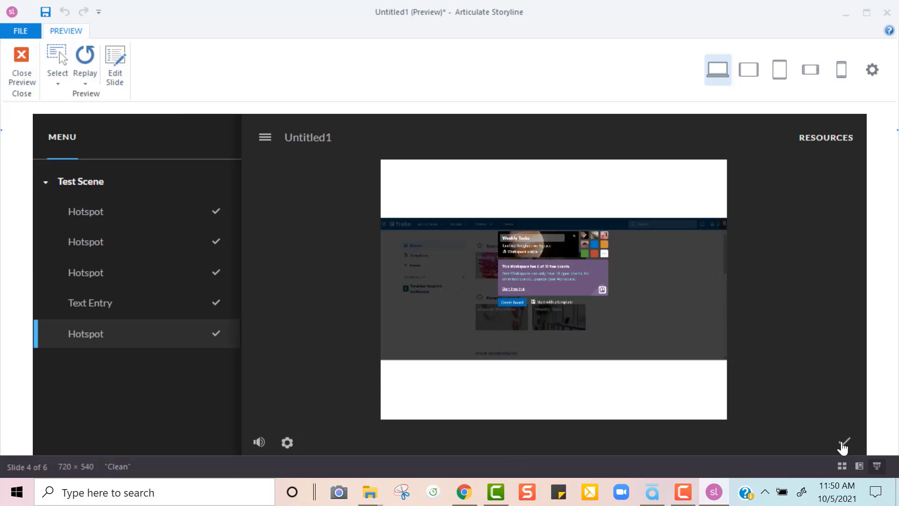
{"action": "left_click", "coordinate": [106, 72]}
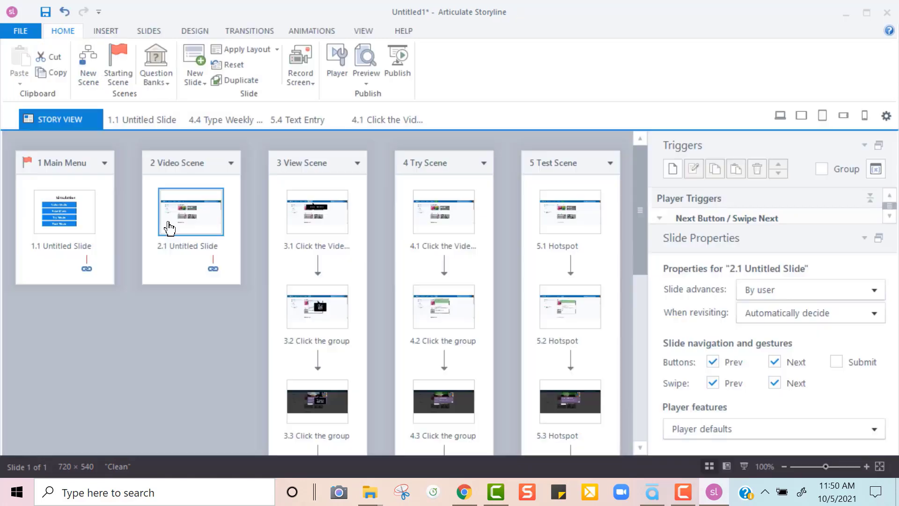
Step: On Main Menu slide 1.1, rename the Video Mode button object as "Video" and the View Mode button object as "View"
{"action": "double_click", "coordinate": [77, 233]}
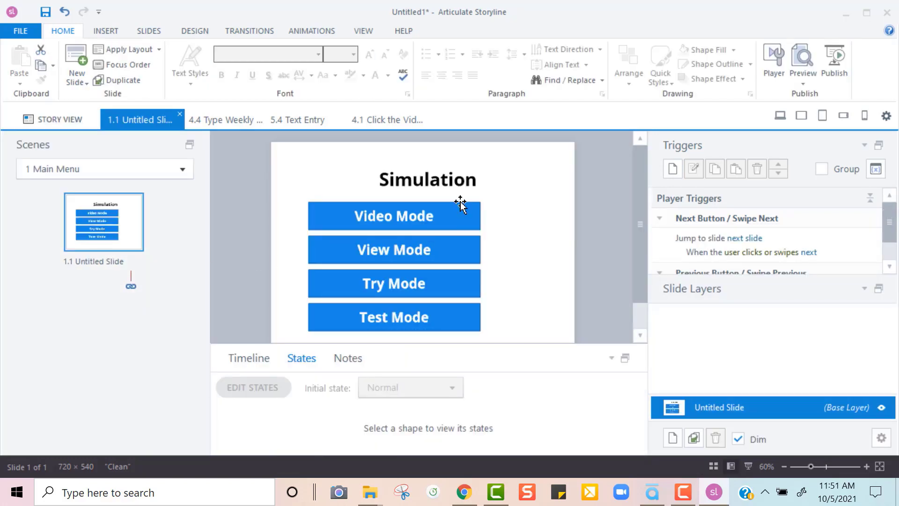
{"action": "left_click", "coordinate": [400, 218]}
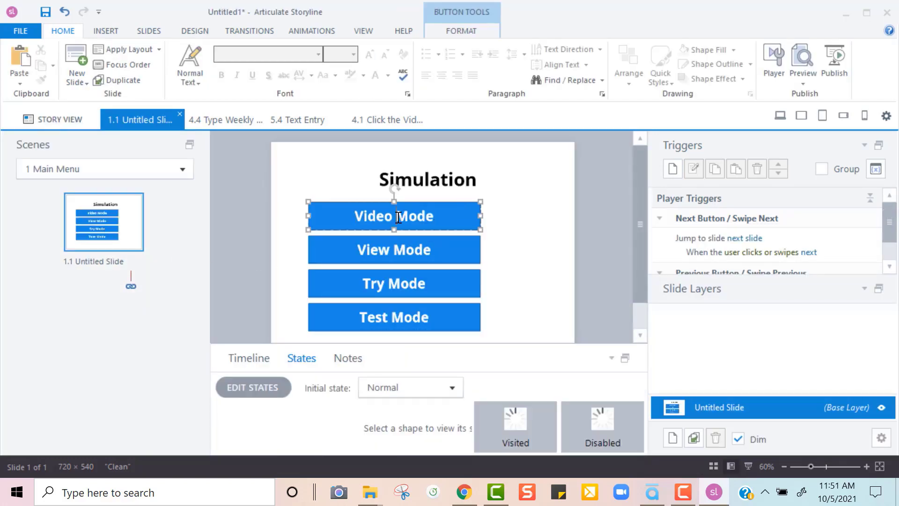
{"action": "left_click", "coordinate": [249, 357]}
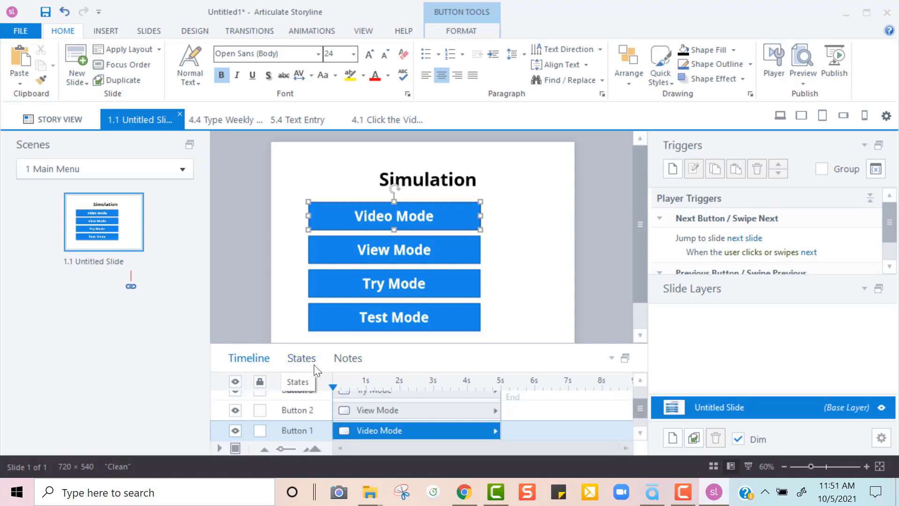
{"action": "double_click", "coordinate": [305, 426]}
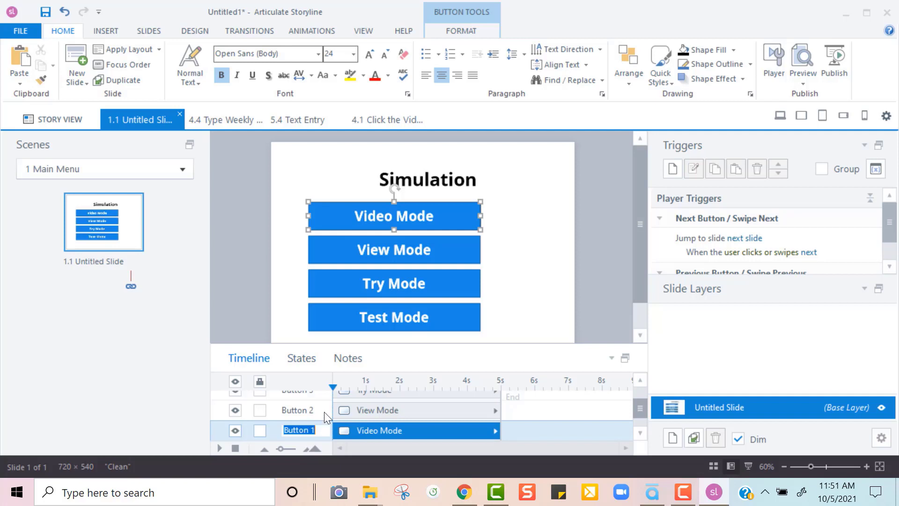
{"action": "type", "text": "Videpo"}
{"action": "left_click", "coordinate": [424, 250]}
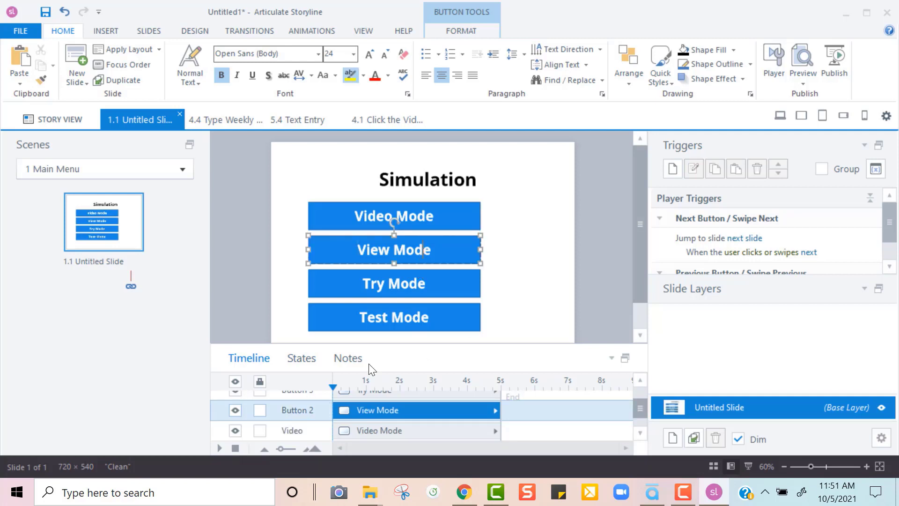
{"action": "left_click", "coordinate": [295, 417]}
{"action": "type", "text": "View"}
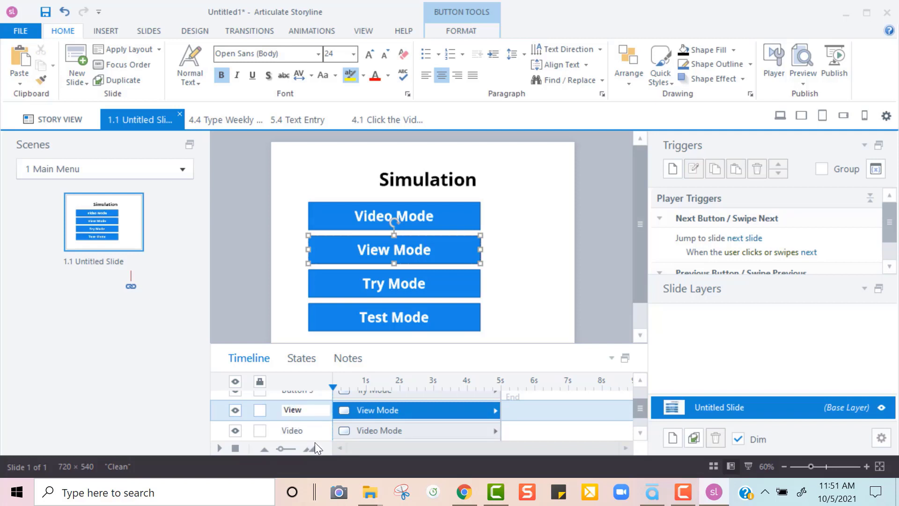
Step: Rename the Try Mode button object as "Try" and the Test Mode button object as "Test" on the Main Menu slide
{"action": "left_click", "coordinate": [425, 285]}
{"action": "left_click", "coordinate": [425, 285]}
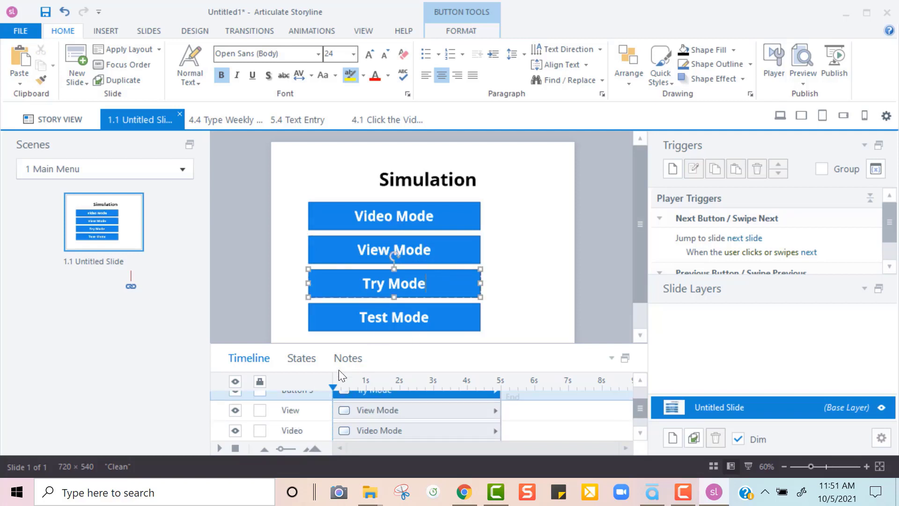
{"action": "double_click", "coordinate": [305, 394]}
{"action": "type", "text": "Try"}
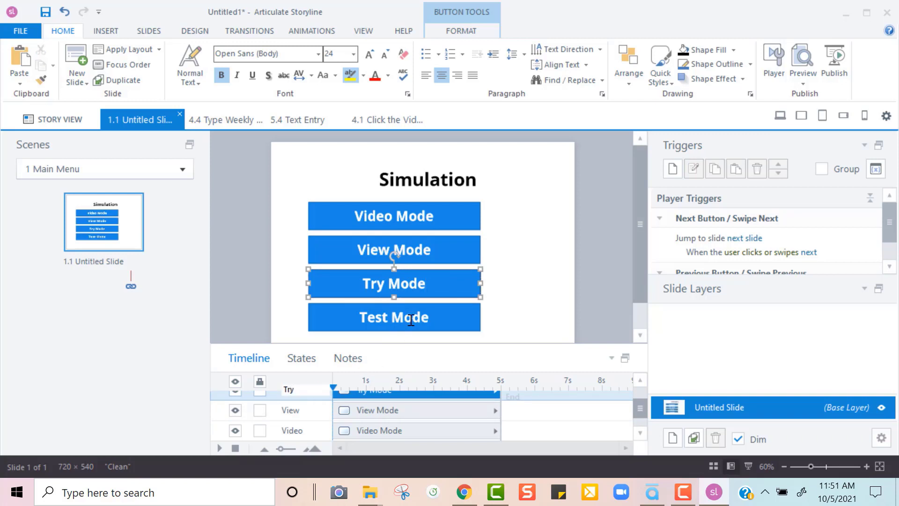
{"action": "left_click", "coordinate": [408, 319]}
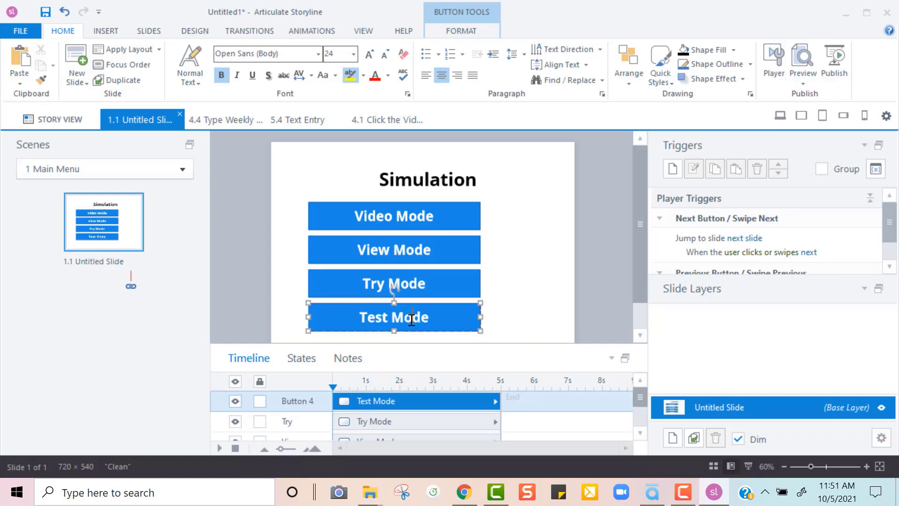
{"action": "double_click", "coordinate": [313, 404]}
{"action": "type", "text": "T"}
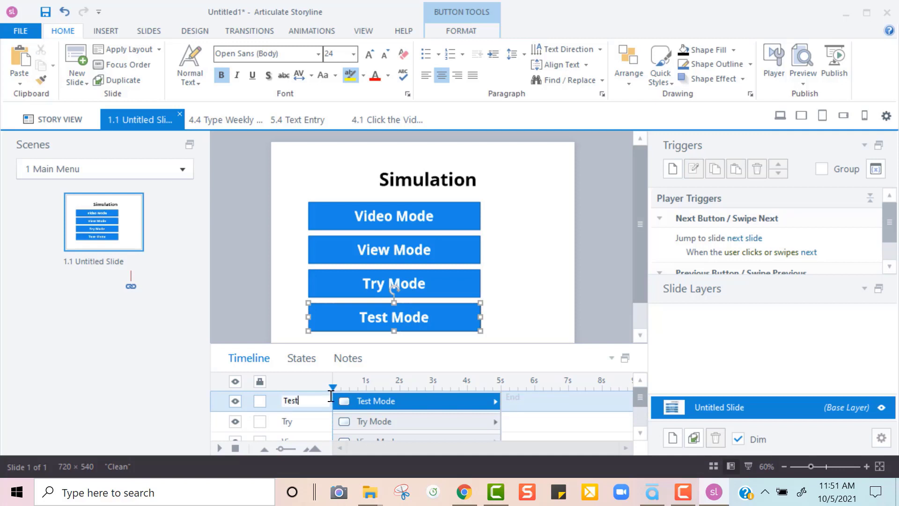
{"action": "type", "text": "est"}
{"action": "left_click", "coordinate": [321, 134]}
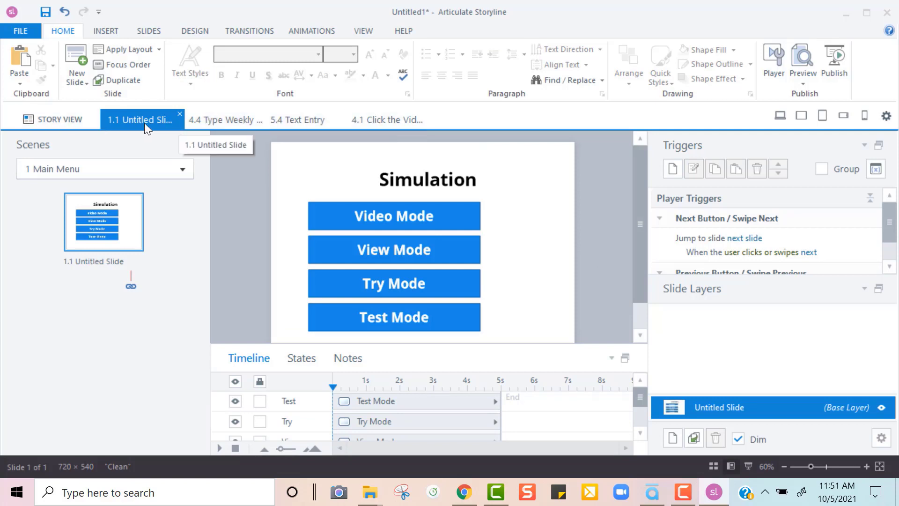
Step: Open Video Scene slide 2.1 and add a trigger that jumps to slide 1.1 when the timeline ends on this slide
{"action": "left_click", "coordinate": [61, 123]}
{"action": "left_click", "coordinate": [192, 215]}
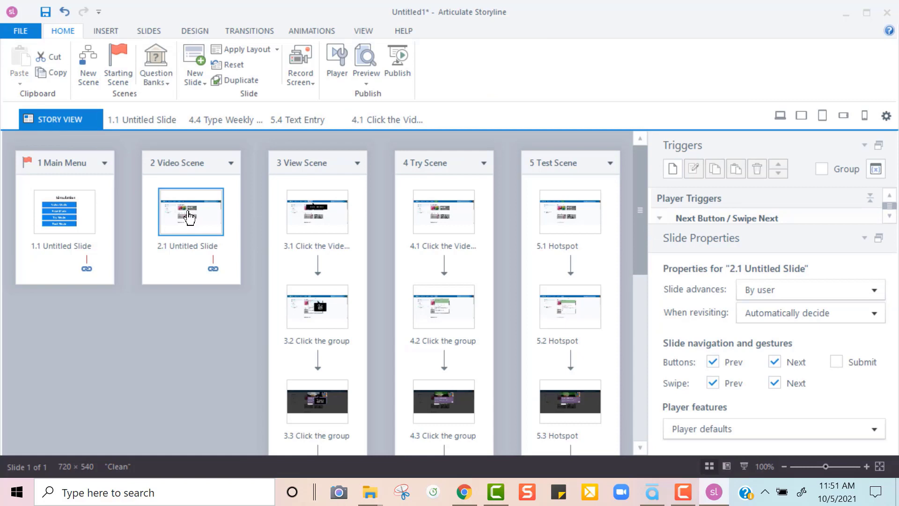
{"action": "double_click", "coordinate": [188, 211]}
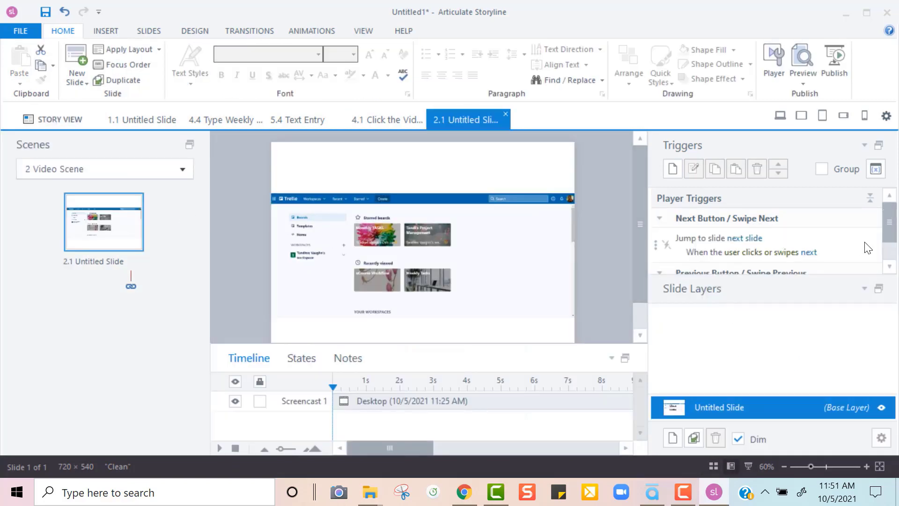
{"action": "mouse_move", "coordinate": [891, 224]}
{"action": "left_mouse_down"}
{"action": "mouse_move", "coordinate": [893, 302]}
{"action": "mouse_move", "coordinate": [891, 220]}
{"action": "left_mouse_up"}
{"action": "left_click", "coordinate": [673, 169]}
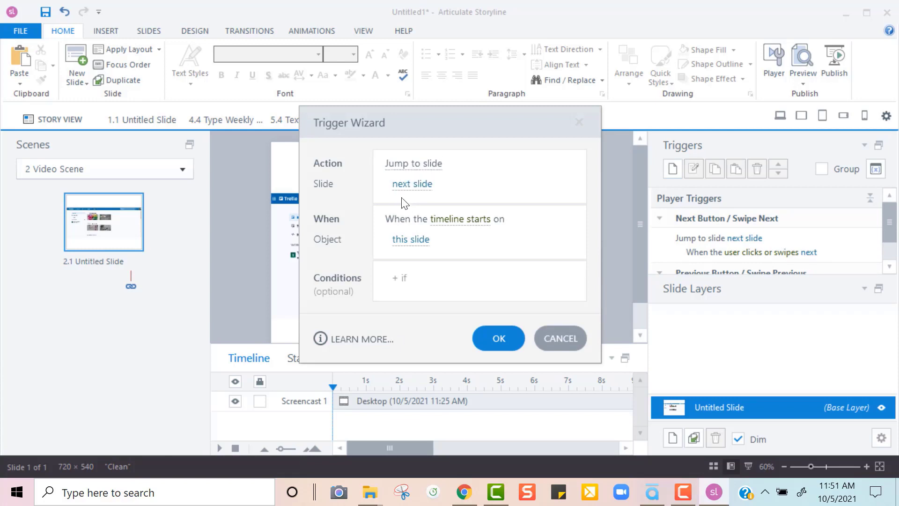
{"action": "left_click", "coordinate": [415, 186]}
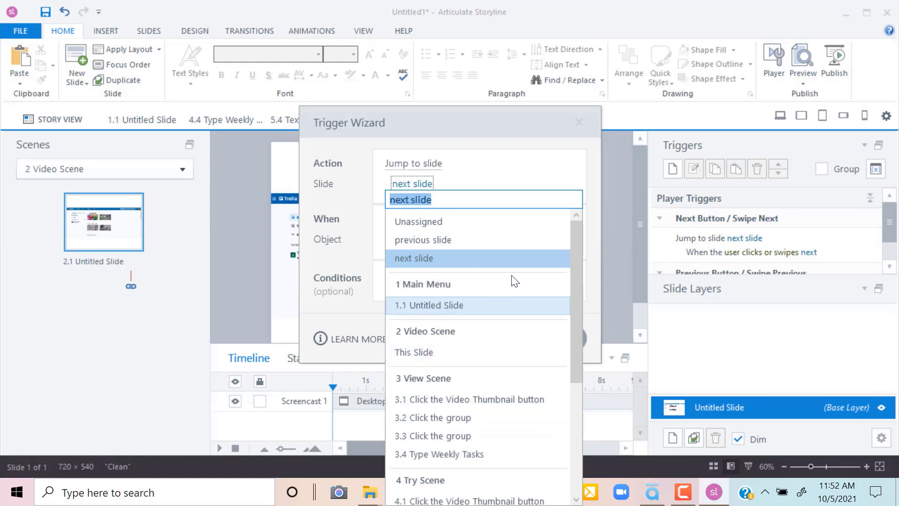
{"action": "left_click", "coordinate": [449, 299]}
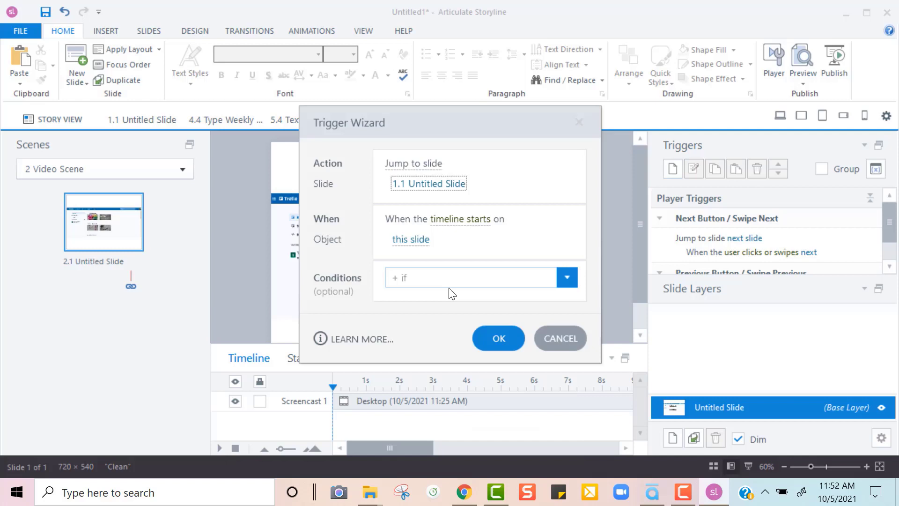
{"action": "left_click", "coordinate": [470, 226]}
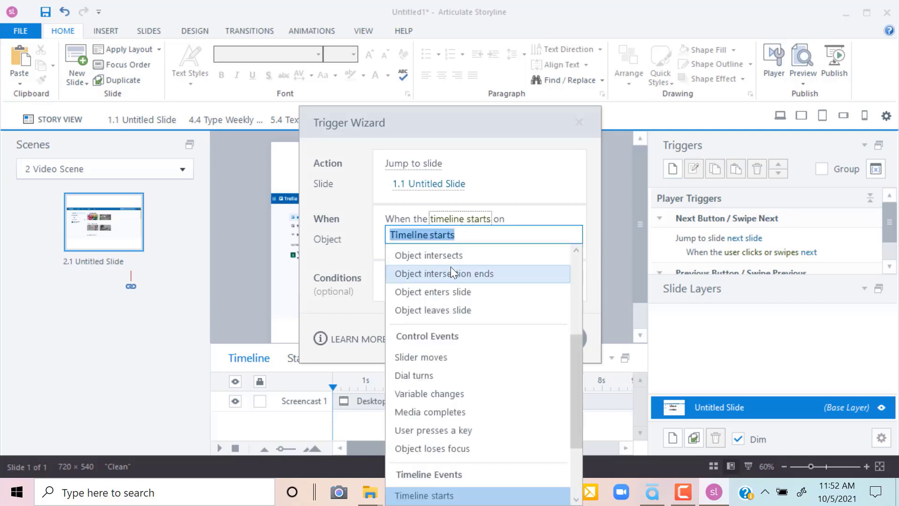
{"action": "scroll", "coordinate": [450, 371], "scroll_direction": "down", "scroll_amount": 1}
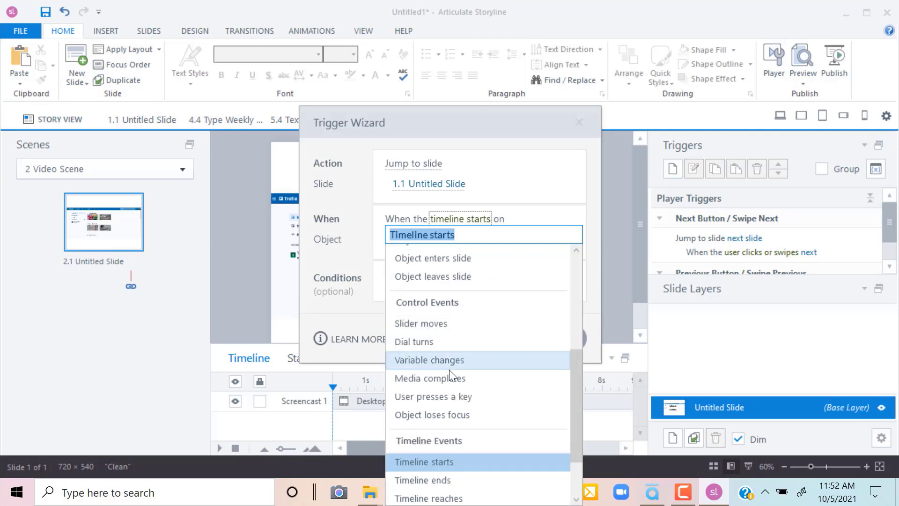
{"action": "left_click", "coordinate": [441, 481]}
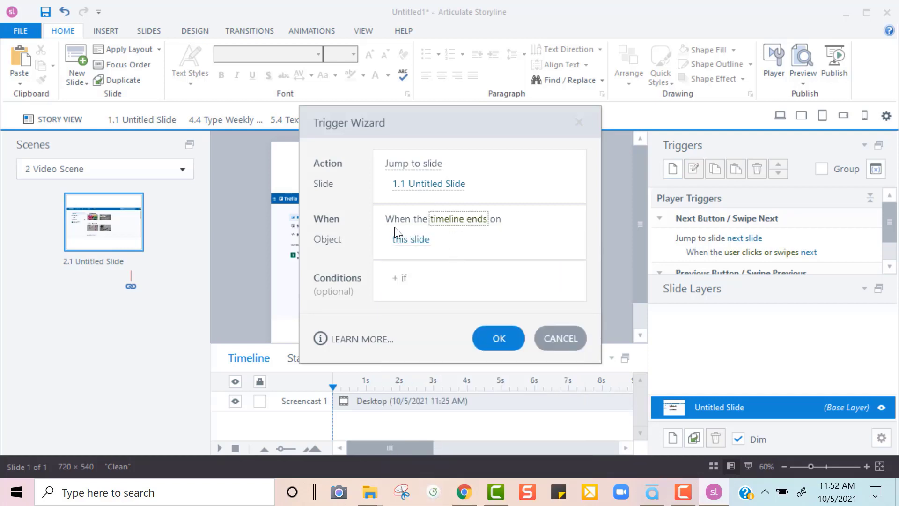
{"action": "left_click", "coordinate": [496, 344]}
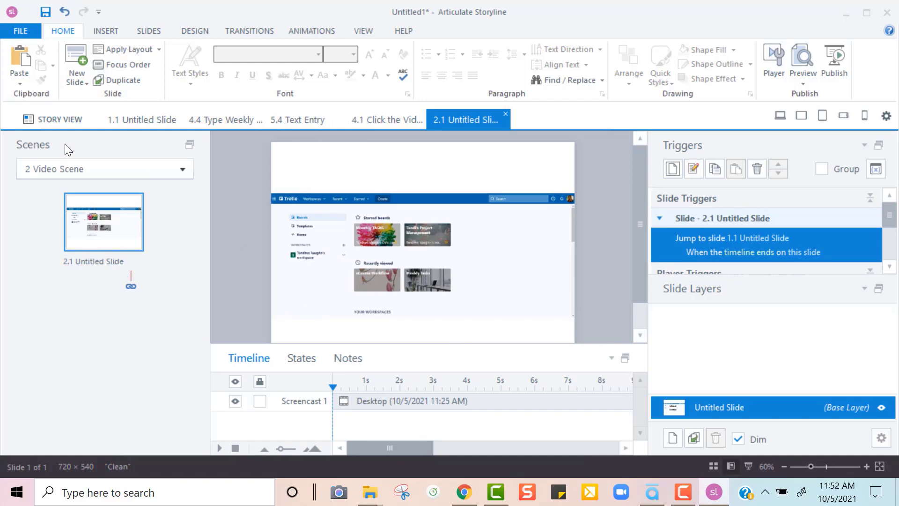
Step: Open View Scene slide 3.4 Type Weekly Tasks and set its timeline-end jump trigger to slide 1.1
{"action": "left_click", "coordinate": [83, 116]}
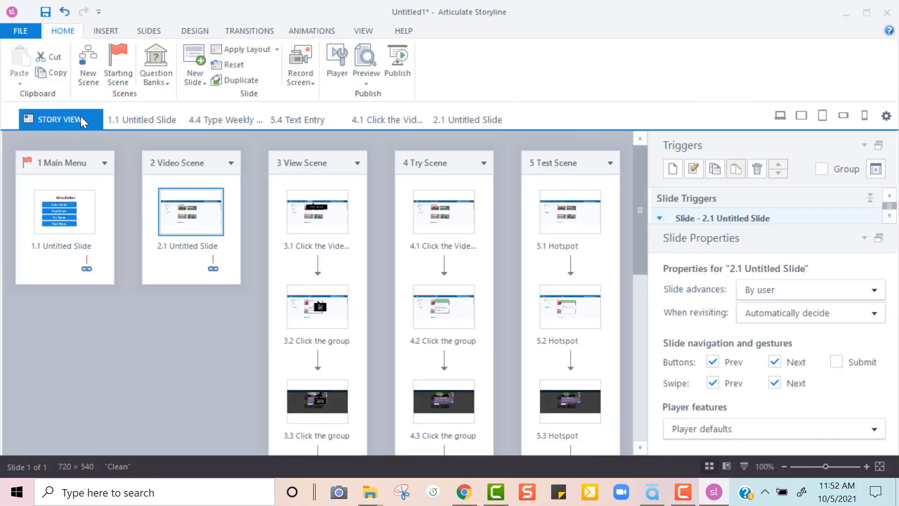
{"action": "scroll", "coordinate": [321, 265], "scroll_direction": "down", "scroll_amount": 5}
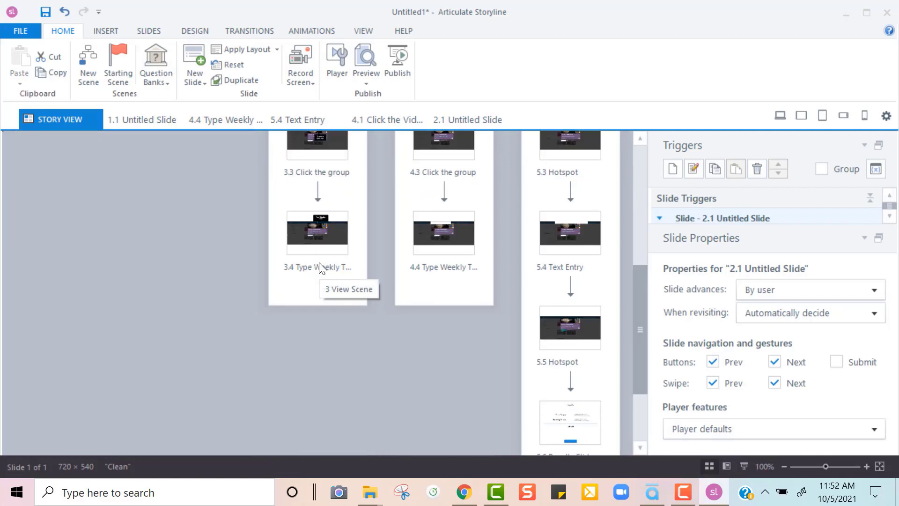
{"action": "scroll", "coordinate": [316, 266], "scroll_direction": "up", "scroll_amount": 2}
{"action": "double_click", "coordinate": [306, 344]}
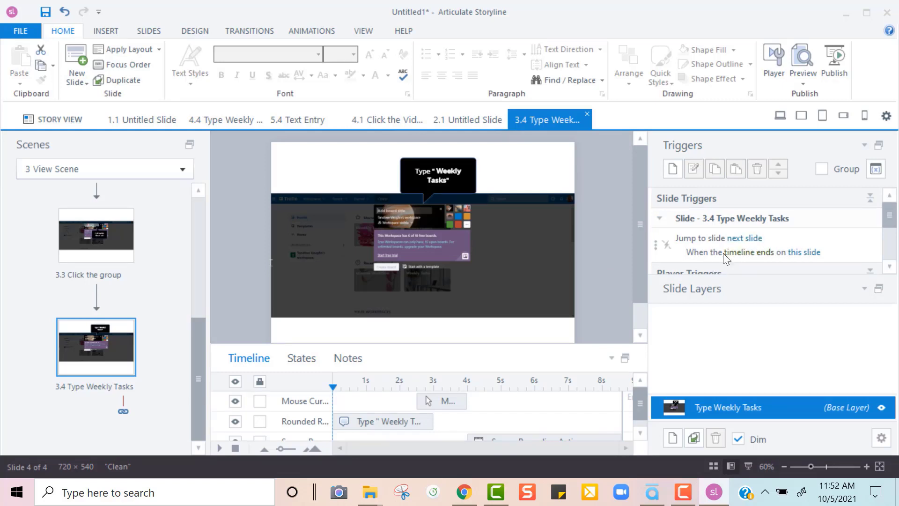
{"action": "left_click", "coordinate": [743, 239]}
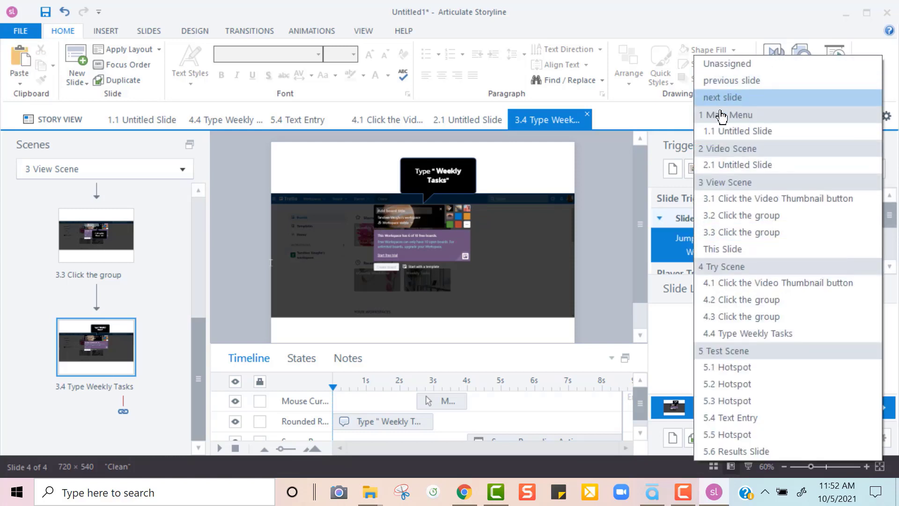
{"action": "left_click", "coordinate": [722, 126]}
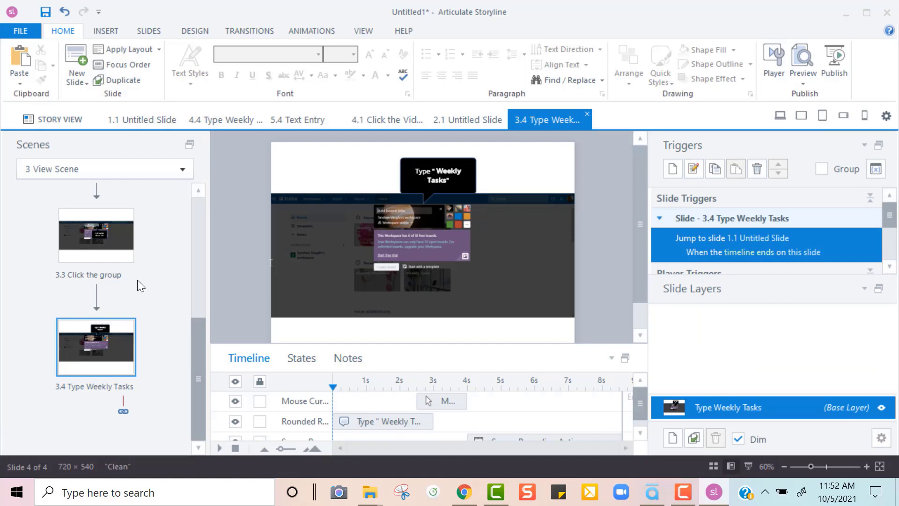
Step: Examine in Story View how the final slides of the View and Try scenes and slide 2.1 are linked
{"action": "left_click", "coordinate": [57, 122]}
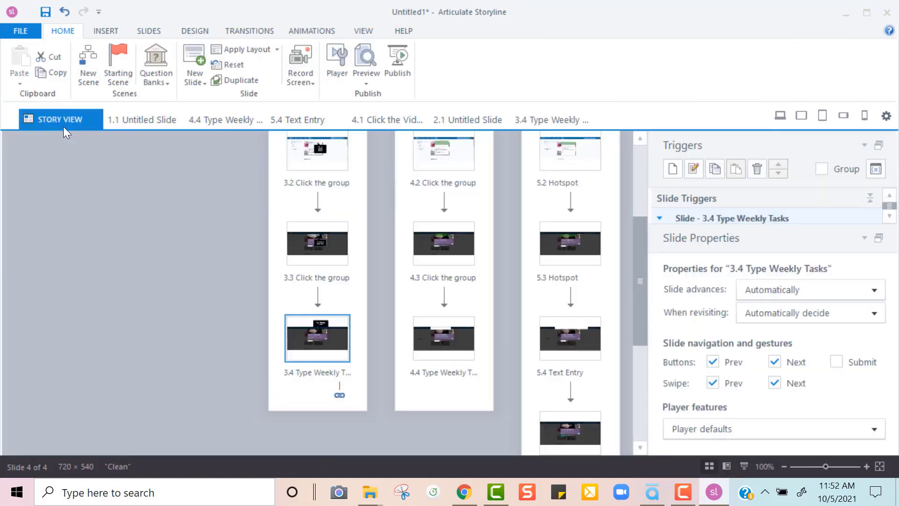
{"action": "scroll", "coordinate": [294, 264], "scroll_direction": "up", "scroll_amount": 3}
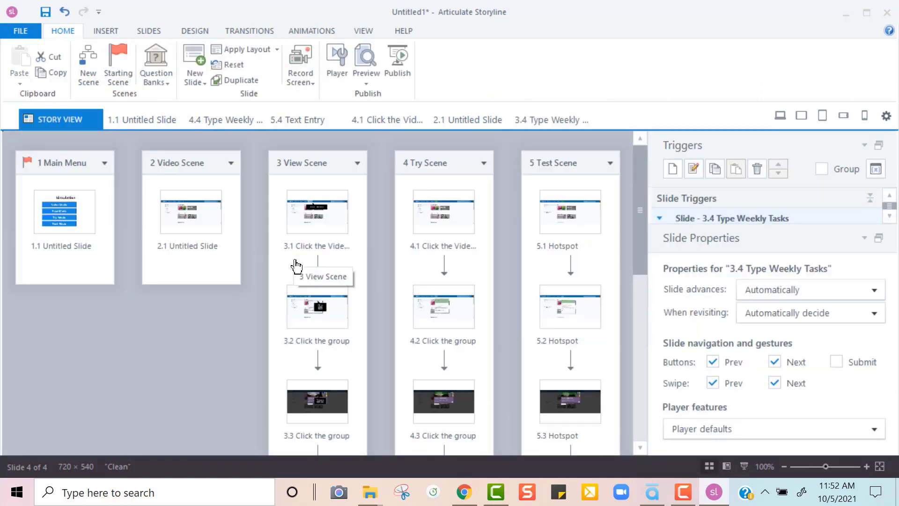
{"action": "scroll", "coordinate": [290, 268], "scroll_direction": "down", "scroll_amount": 2}
{"action": "scroll", "coordinate": [290, 269], "scroll_direction": "up", "scroll_amount": 1}
{"action": "scroll", "coordinate": [291, 267], "scroll_direction": "down", "scroll_amount": 3}
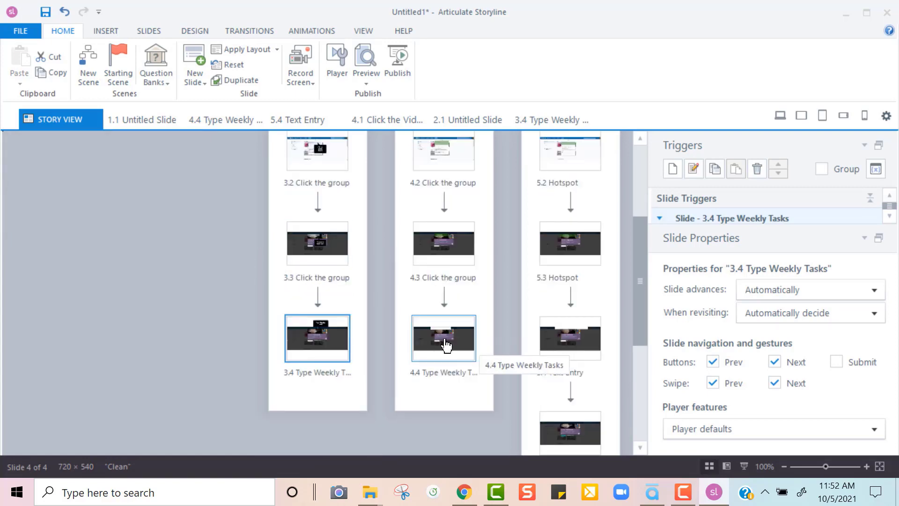
{"action": "left_click", "coordinate": [444, 344]}
{"action": "scroll", "coordinate": [445, 346], "scroll_direction": "up", "scroll_amount": 5}
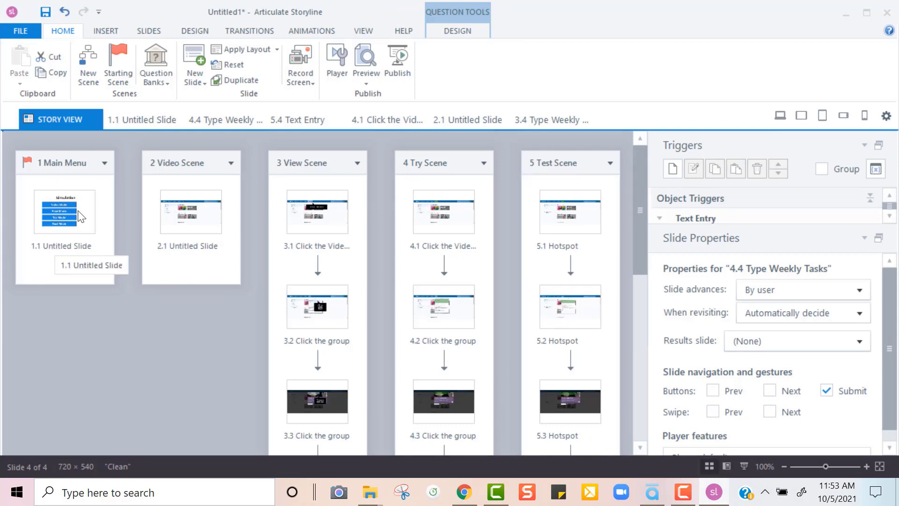
{"action": "left_click", "coordinate": [196, 218]}
Step: Open Main Menu slide 1.1 and add a trigger that jumps to slide 2.1 when the user clicks the Video button
{"action": "left_click", "coordinate": [52, 216]}
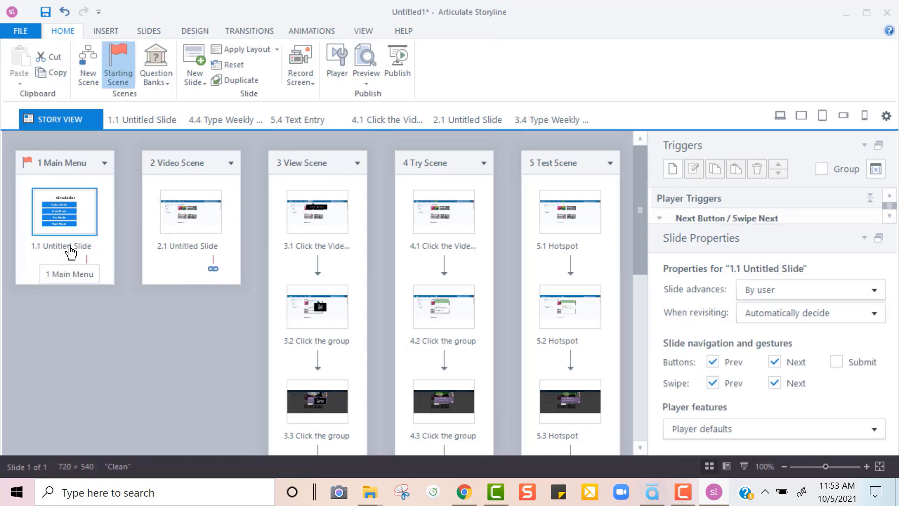
{"action": "double_click", "coordinate": [49, 217]}
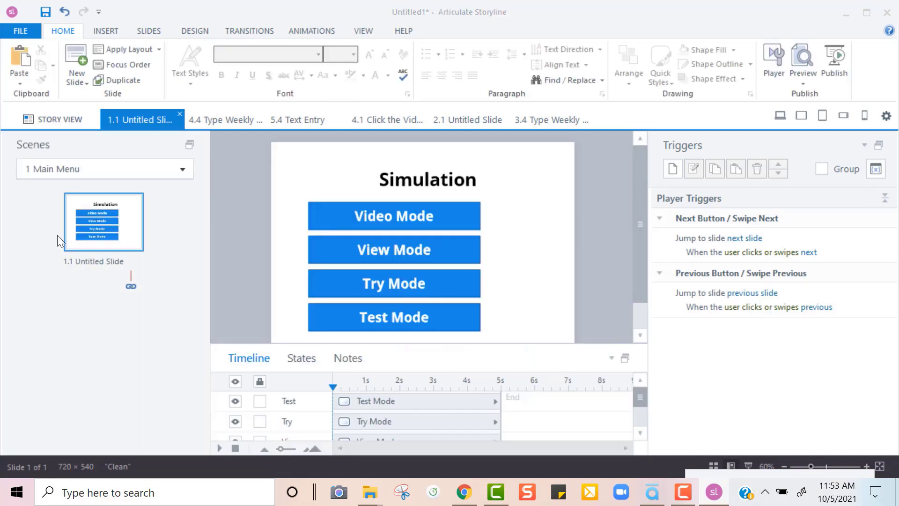
{"action": "left_click", "coordinate": [443, 206]}
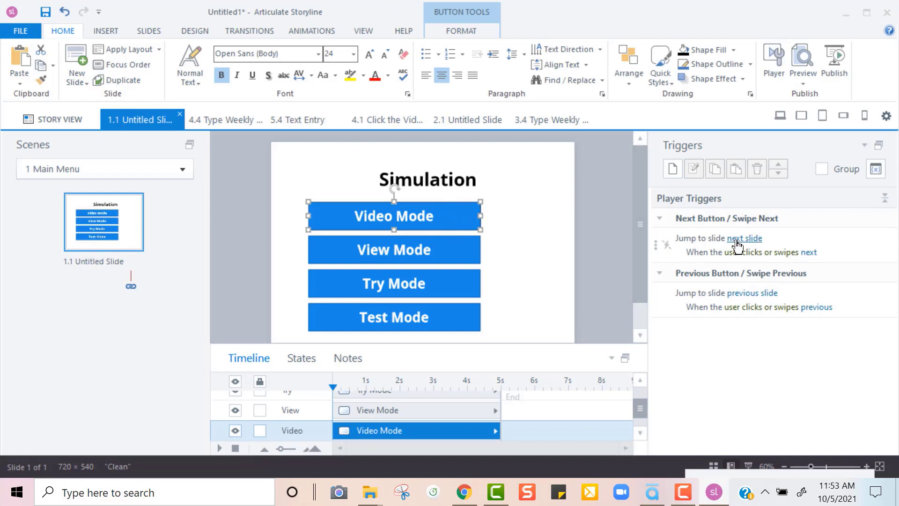
{"action": "left_click", "coordinate": [670, 170]}
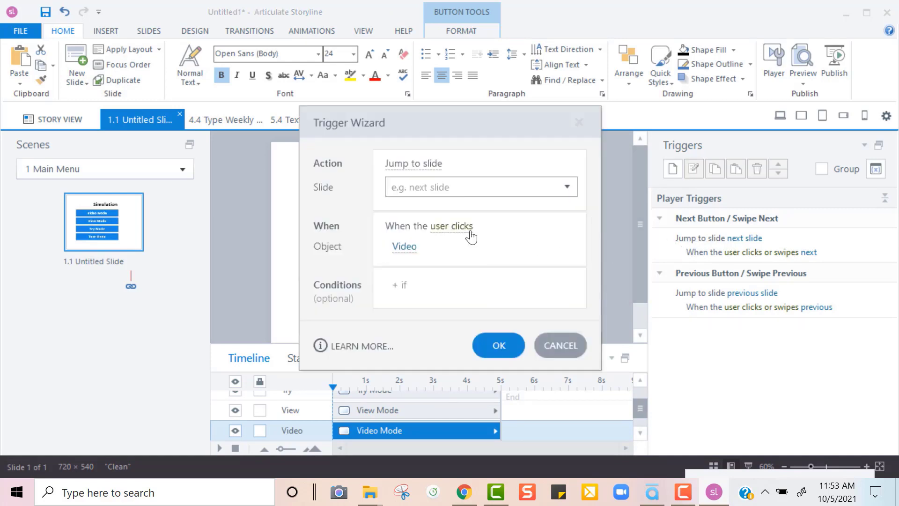
{"action": "left_click", "coordinate": [567, 188]}
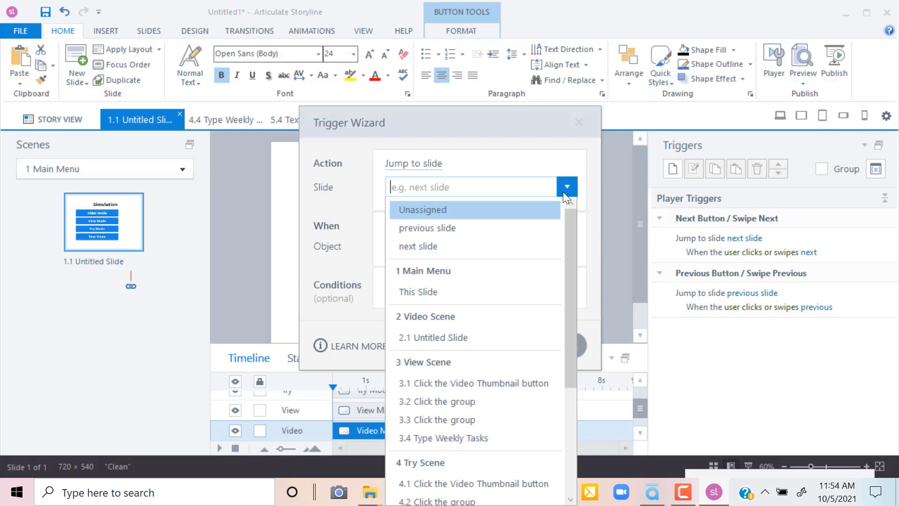
{"action": "left_click", "coordinate": [443, 338]}
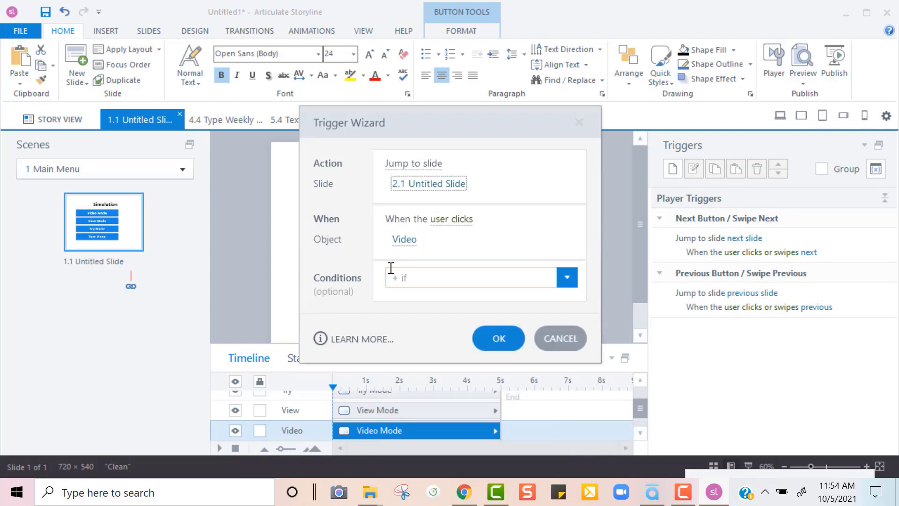
{"action": "left_click", "coordinate": [515, 337]}
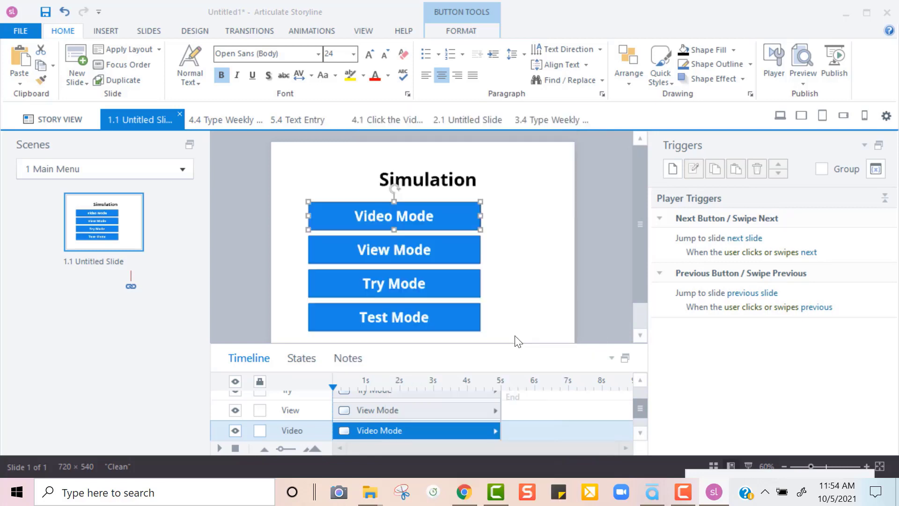
Step: Add a trigger to the View button that jumps to slide 3.1 Click the Video Thumbnail button when the user clicks it
{"action": "left_click", "coordinate": [445, 239]}
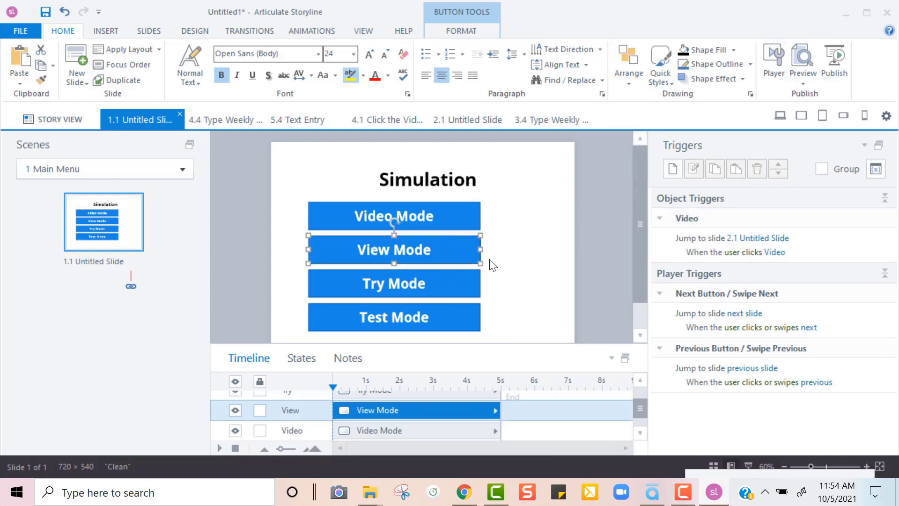
{"action": "left_click", "coordinate": [673, 169]}
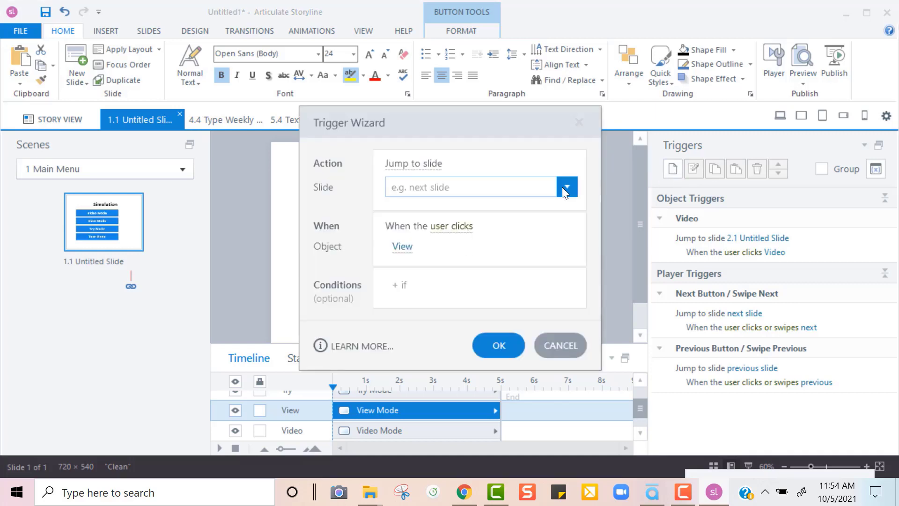
{"action": "left_click", "coordinate": [563, 187]}
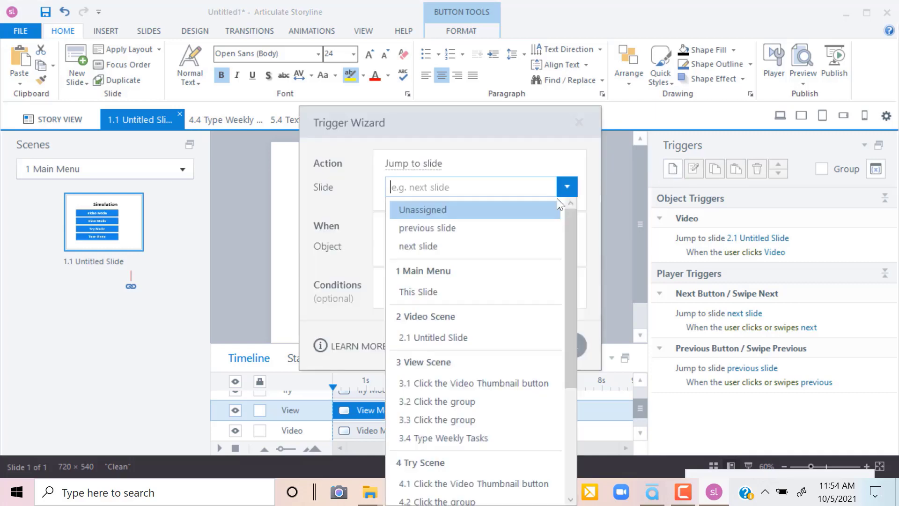
{"action": "left_click", "coordinate": [428, 383]}
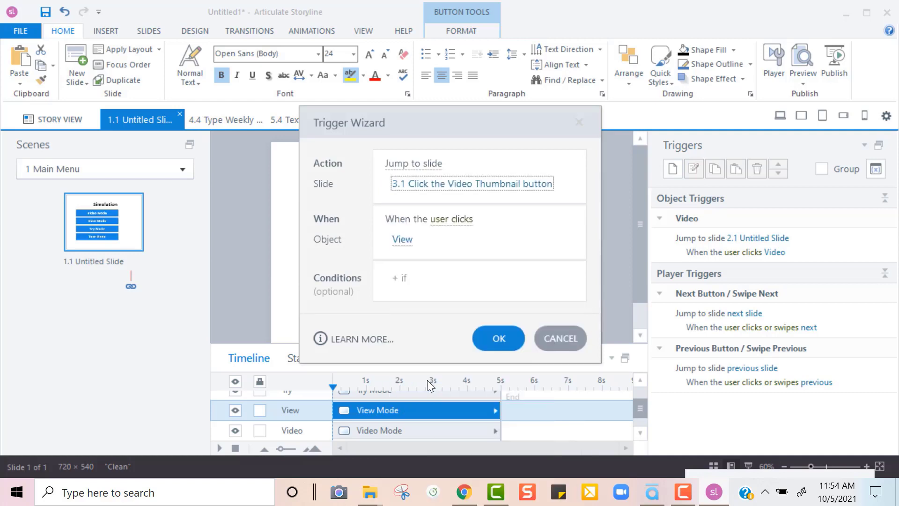
{"action": "left_click", "coordinate": [498, 338]}
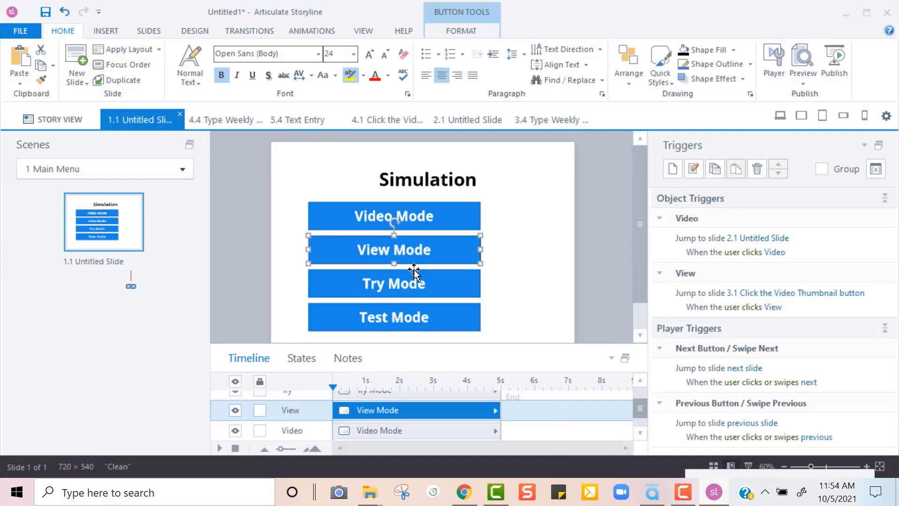
Step: Add a trigger to the Try button that jumps to slide 4.1 Click the Video Thumbnail button when the user clicks it
{"action": "left_click", "coordinate": [414, 272]}
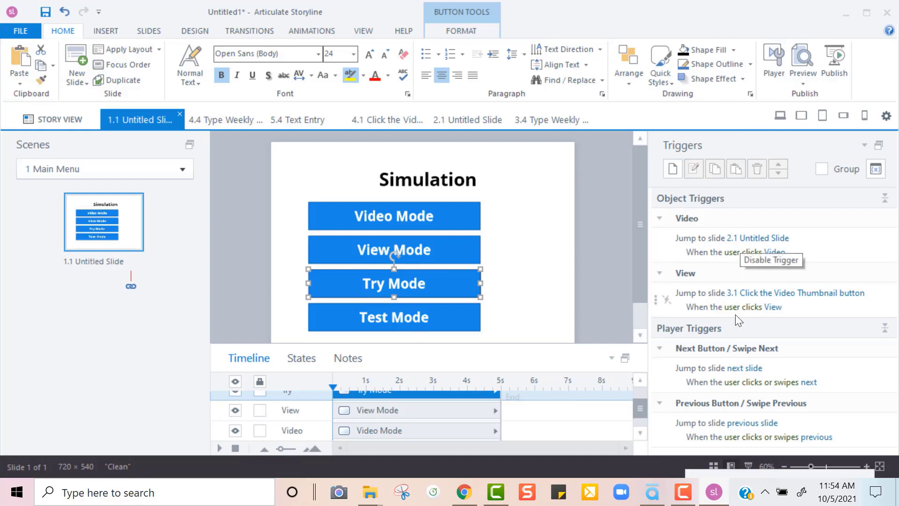
{"action": "left_click", "coordinate": [673, 169]}
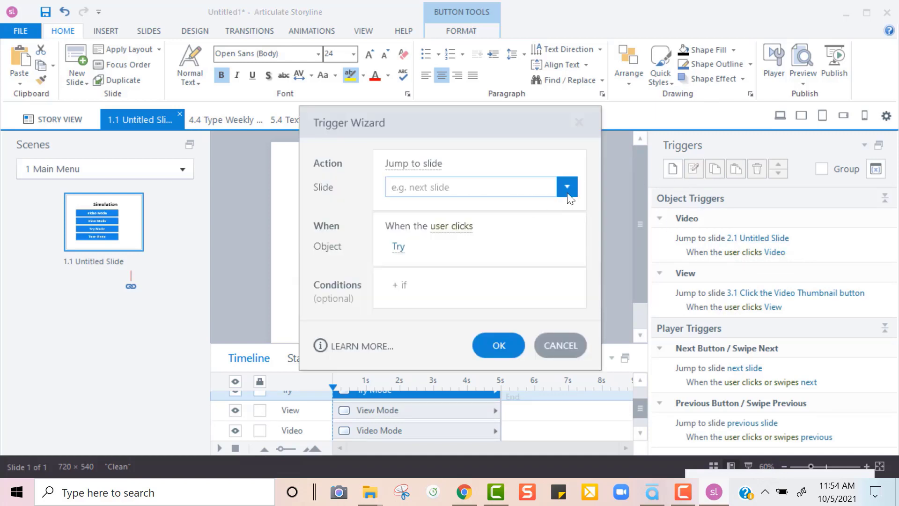
{"action": "left_click", "coordinate": [567, 187]}
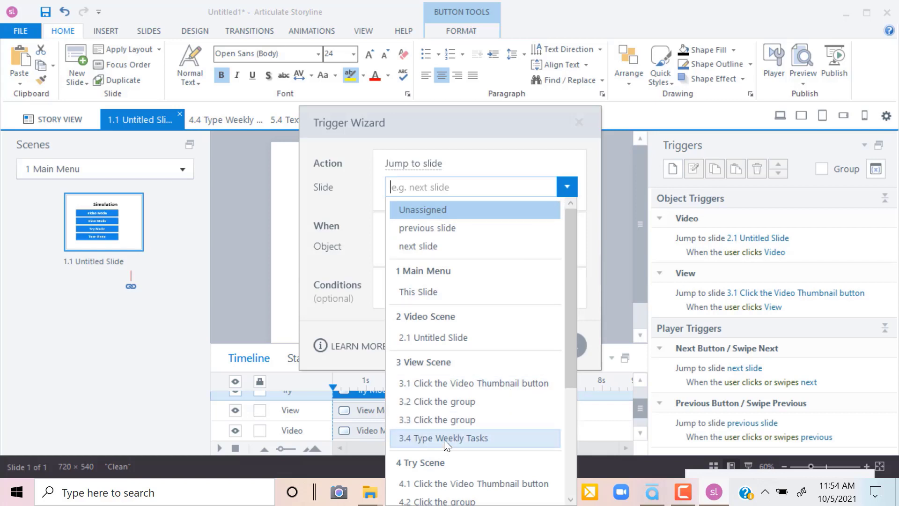
{"action": "left_click", "coordinate": [429, 486]}
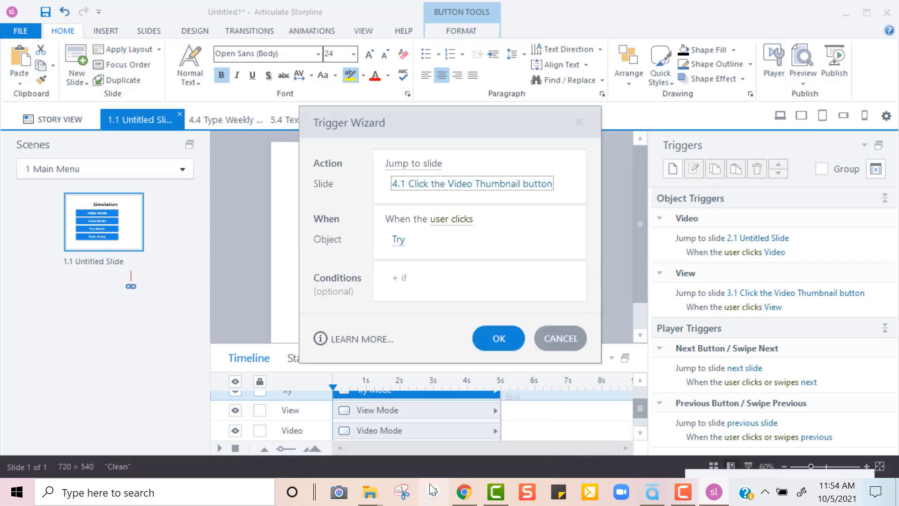
{"action": "left_click", "coordinate": [498, 339]}
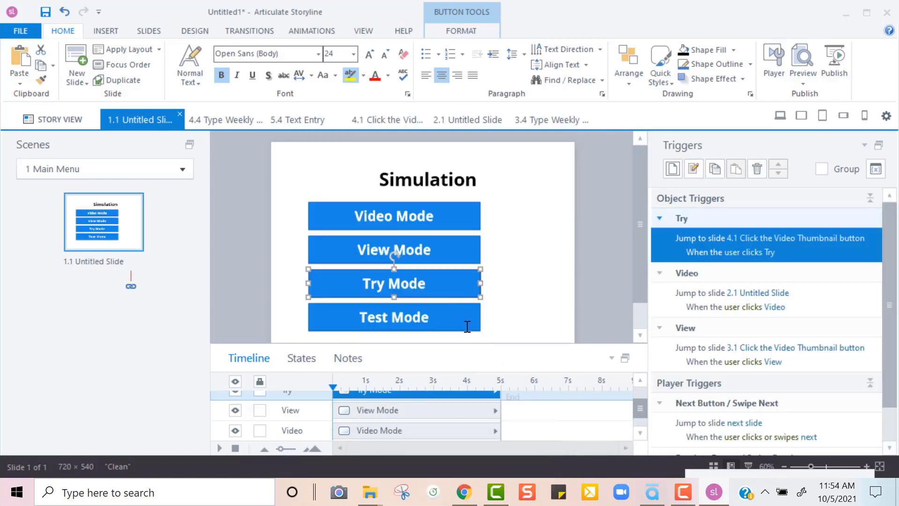
Step: Add a trigger to the Test button that jumps to slide 5.1 Hotspot when the user clicks it
{"action": "left_click", "coordinate": [438, 306]}
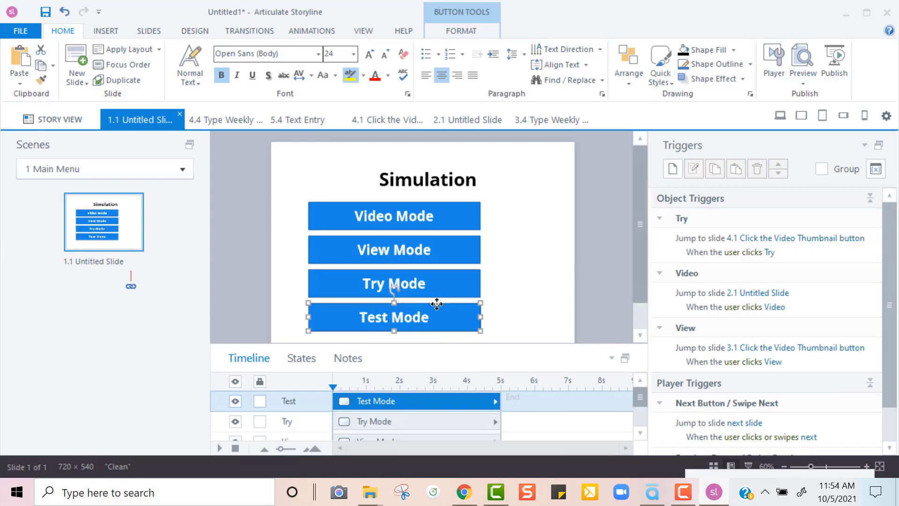
{"action": "left_click", "coordinate": [679, 172]}
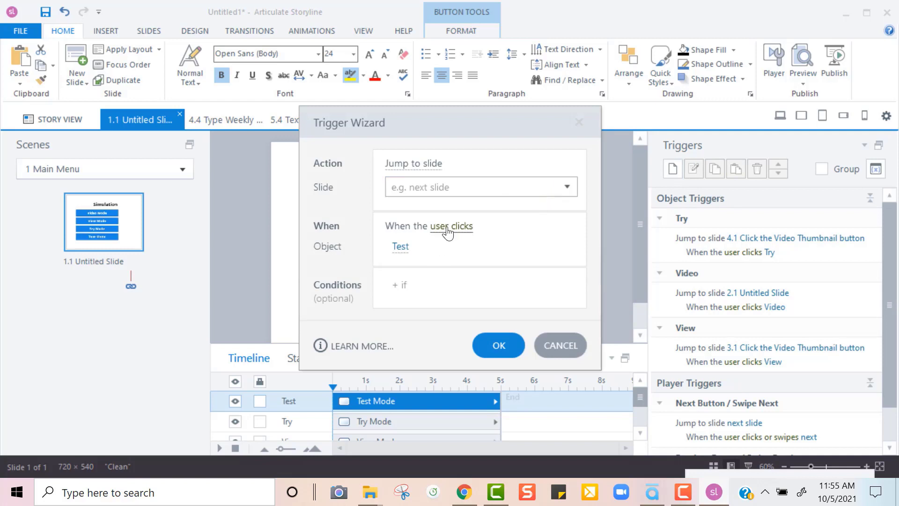
{"action": "left_click", "coordinate": [566, 190]}
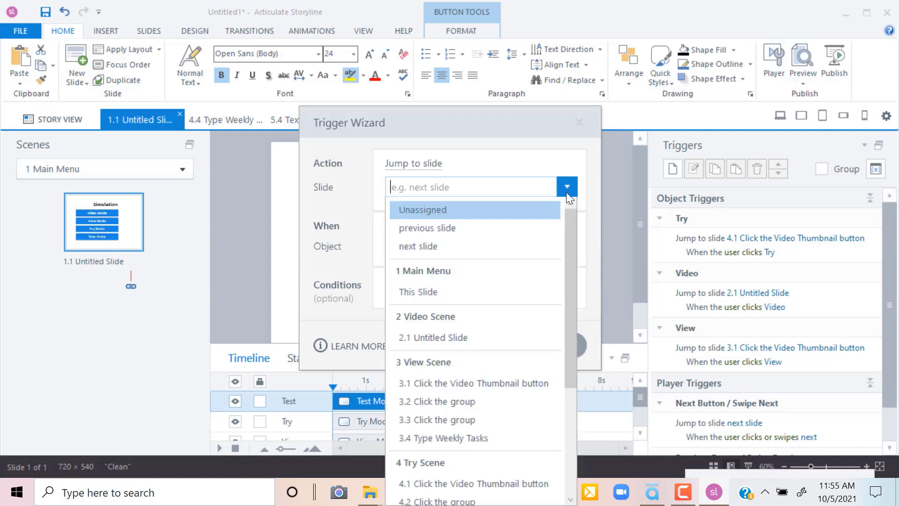
{"action": "left_click", "coordinate": [526, 147]}
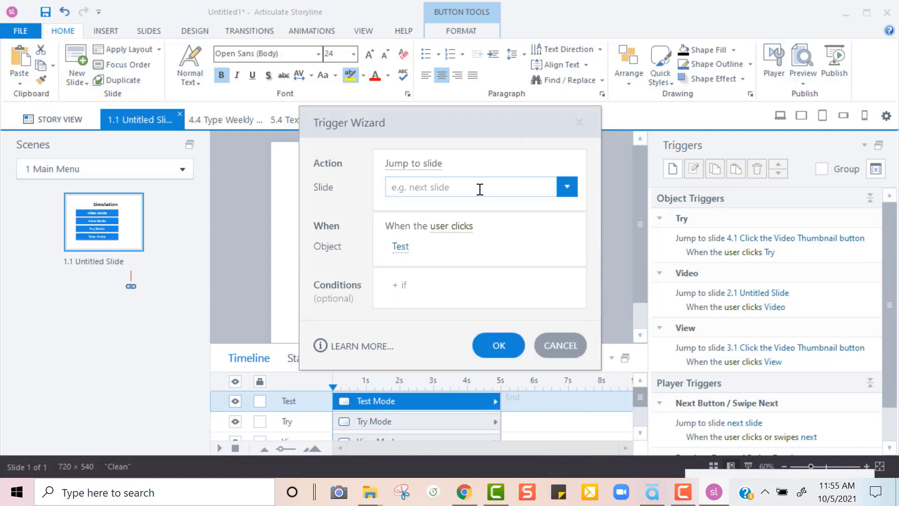
{"action": "left_click", "coordinate": [480, 190]}
{"action": "scroll", "coordinate": [448, 360], "scroll_direction": "down", "scroll_amount": 5}
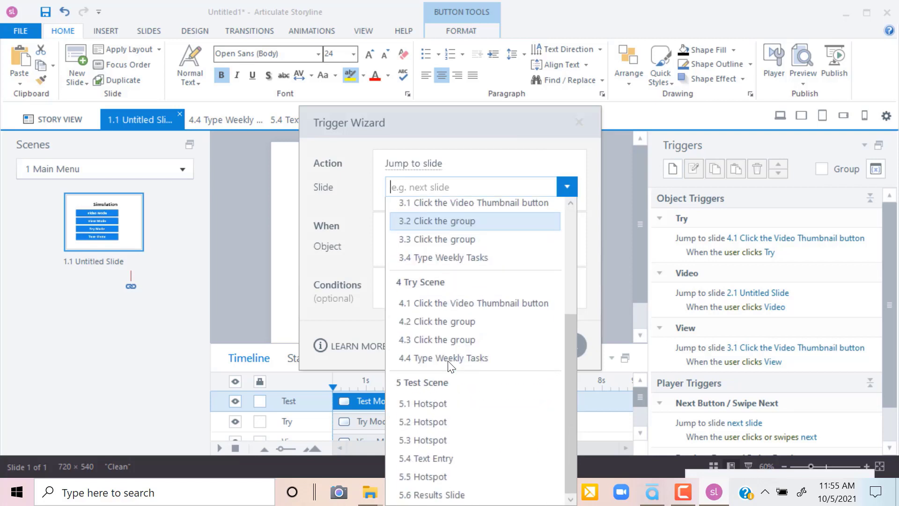
{"action": "left_click", "coordinate": [433, 404]}
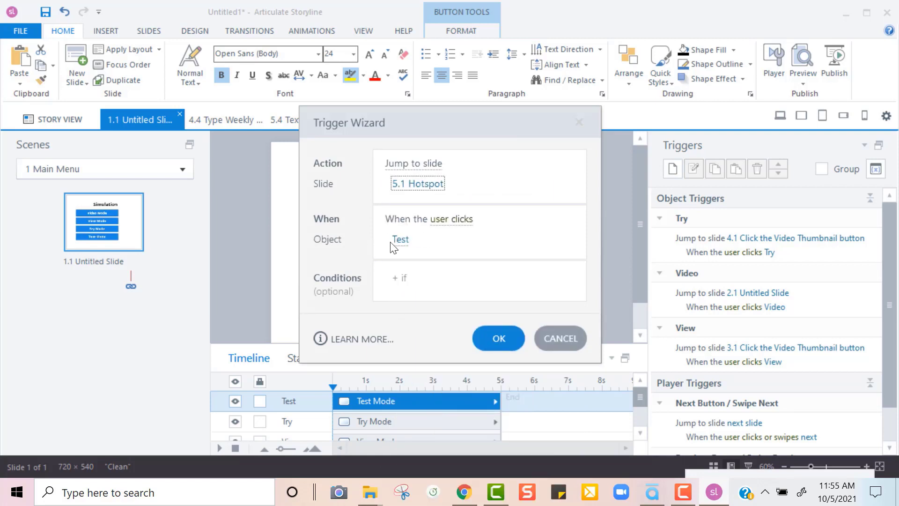
{"action": "left_click", "coordinate": [501, 337]}
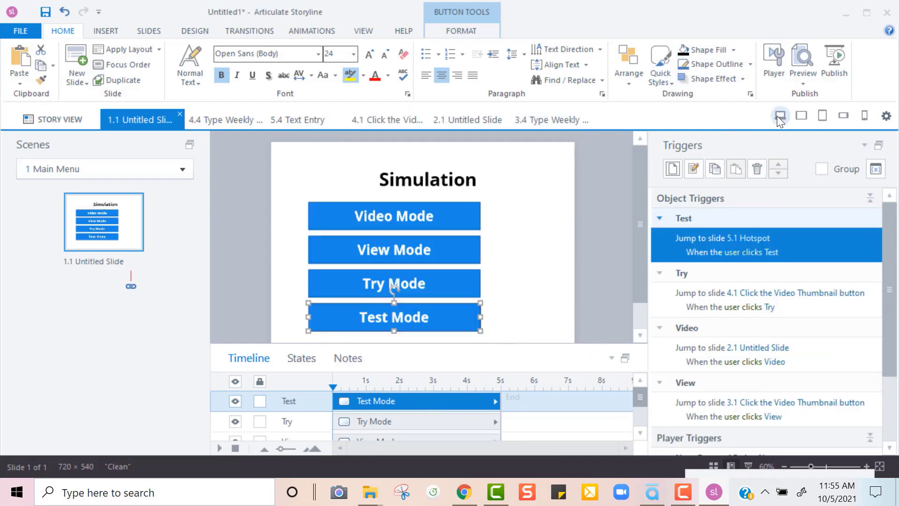
Step: Preview the entire project, test the Video Mode button through to its return to the menu, and close the preview
{"action": "left_click", "coordinate": [807, 84]}
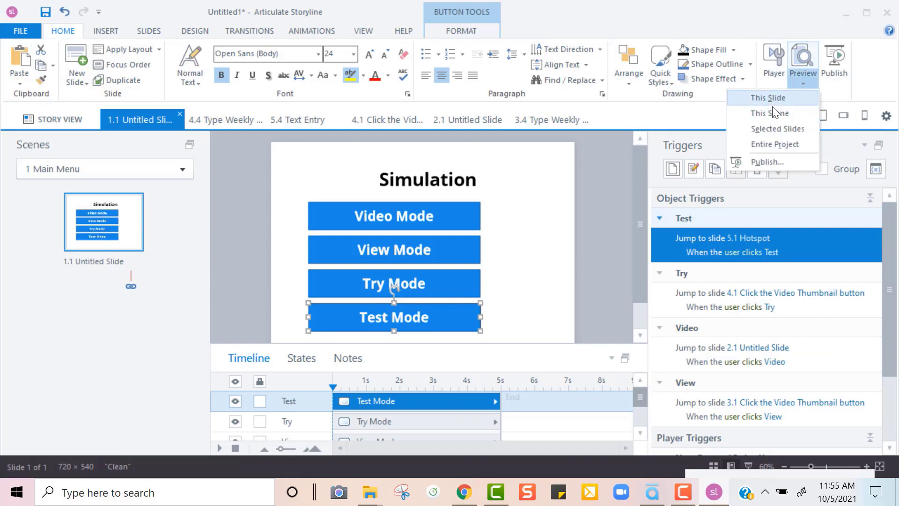
{"action": "left_click", "coordinate": [777, 145]}
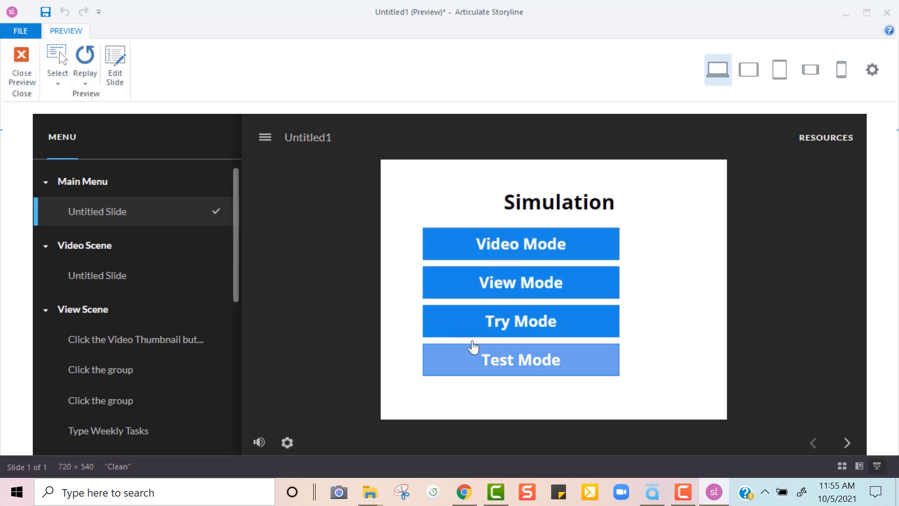
{"action": "left_click", "coordinate": [494, 250]}
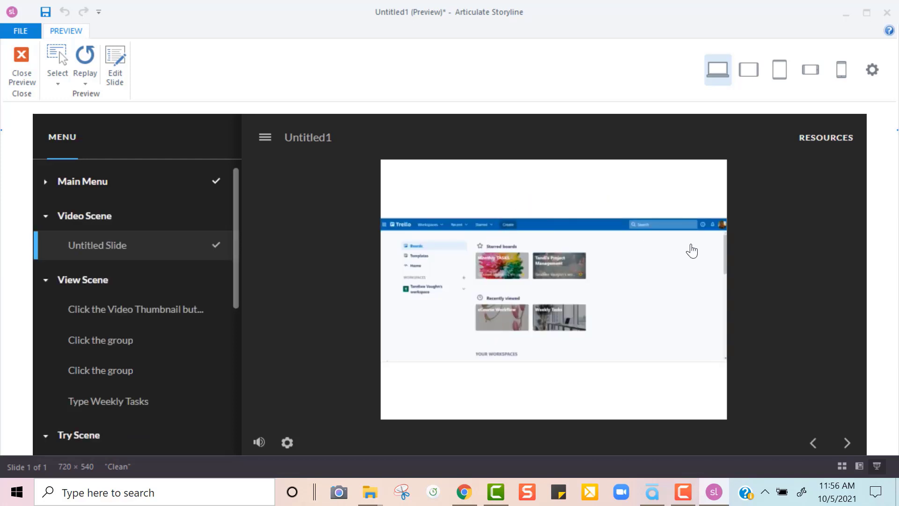
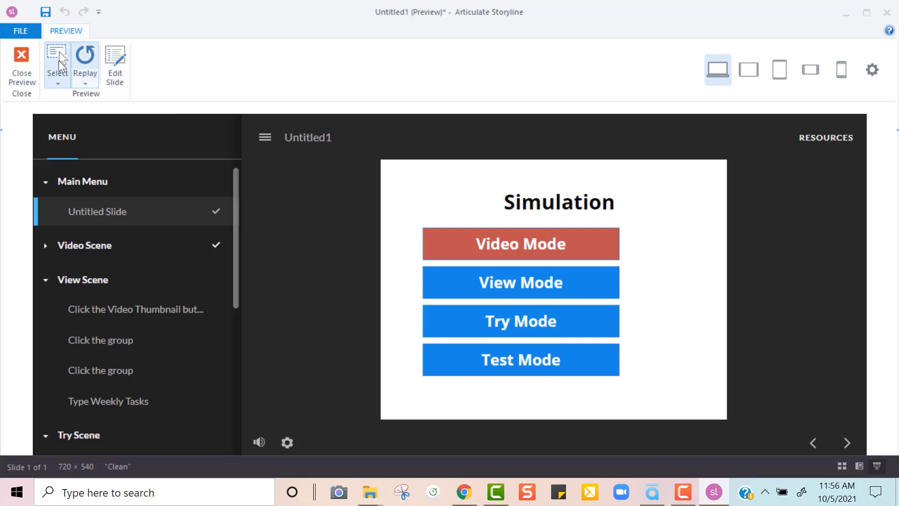
{"action": "left_click", "coordinate": [24, 63]}
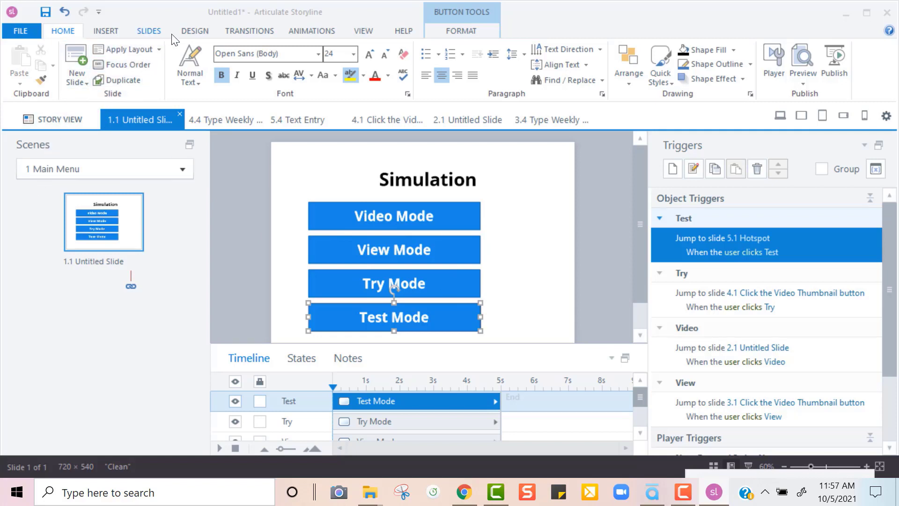
Step: Set the slide size to the 16:9 (960×540) preset with existing content scaled to fit
{"action": "left_click", "coordinate": [195, 31]}
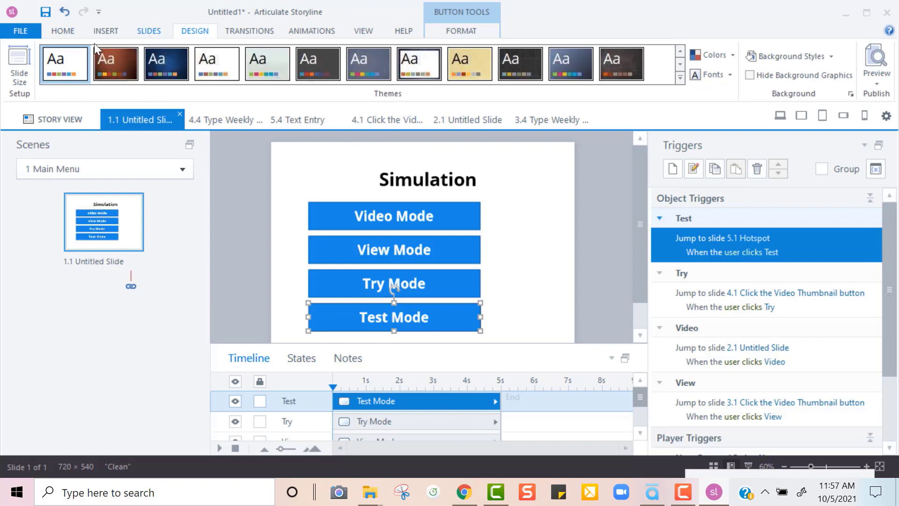
{"action": "left_click", "coordinate": [18, 60]}
{"action": "left_click", "coordinate": [603, 179]}
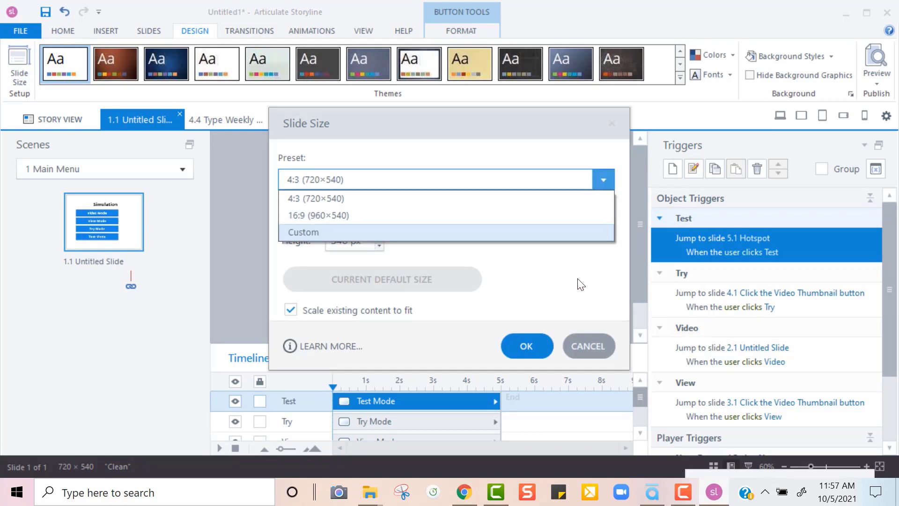
{"action": "left_click", "coordinate": [350, 216]}
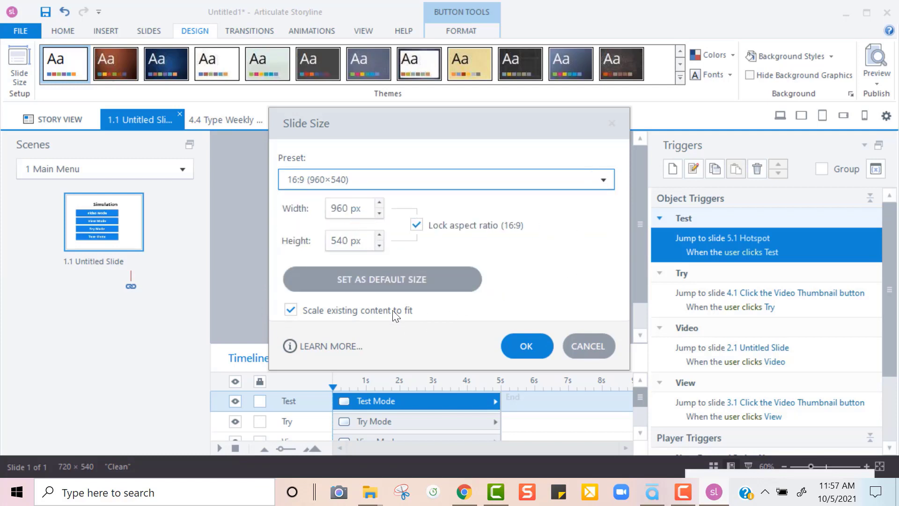
{"action": "left_click", "coordinate": [291, 311]}
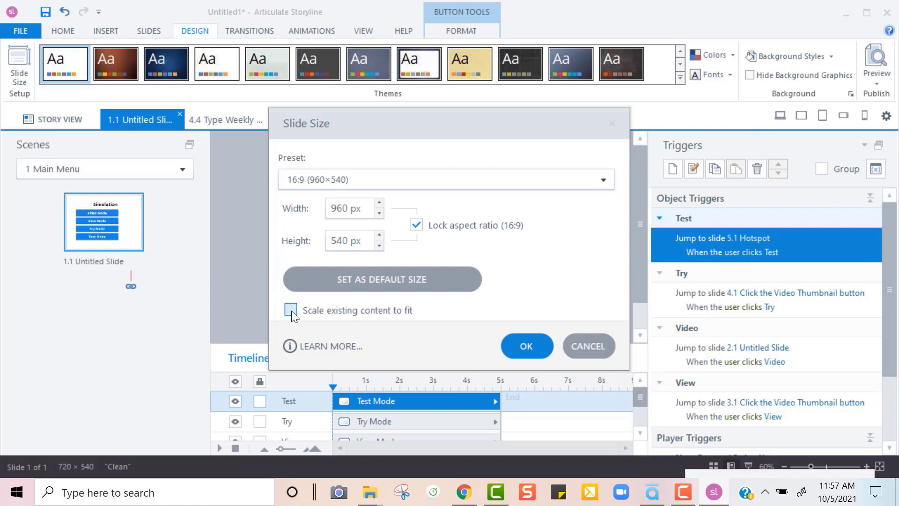
{"action": "left_click", "coordinate": [291, 310]}
{"action": "left_click", "coordinate": [533, 350]}
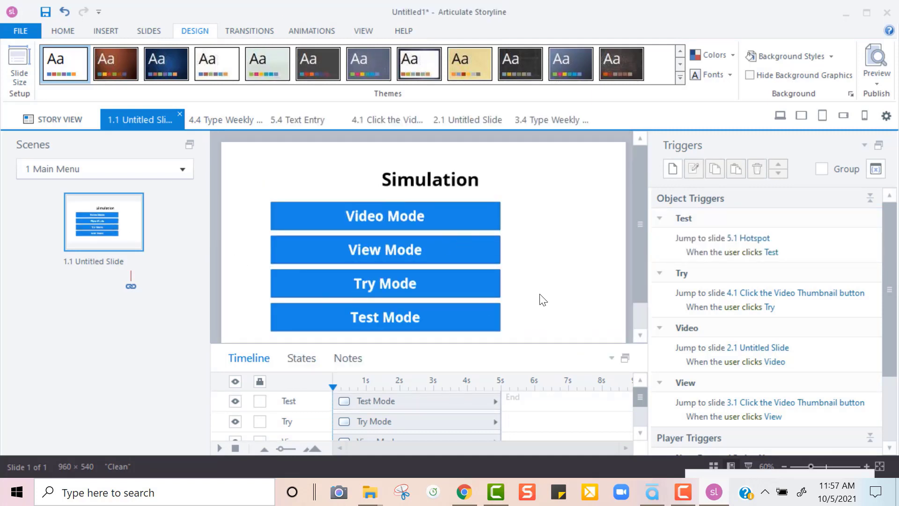
{"action": "scroll", "coordinate": [490, 311], "scroll_direction": "down", "scroll_amount": 1}
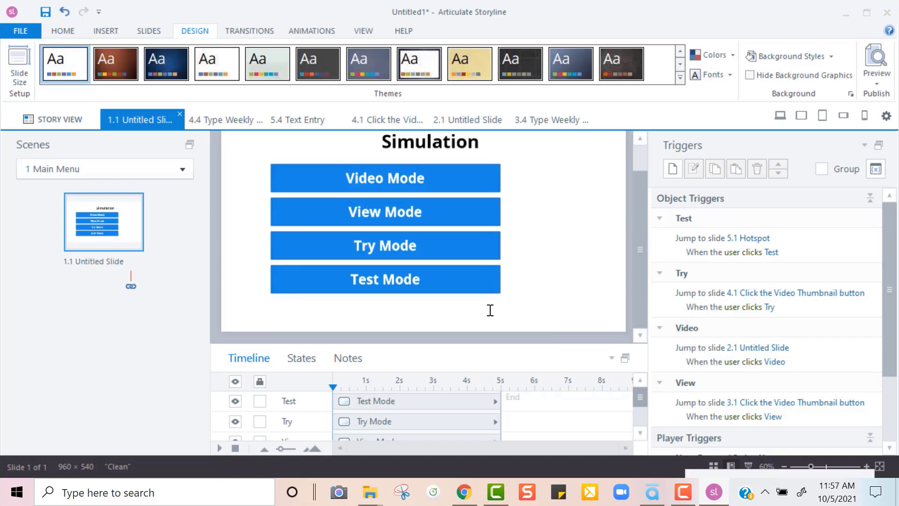
{"action": "scroll", "coordinate": [490, 310], "scroll_direction": "up", "scroll_amount": 1}
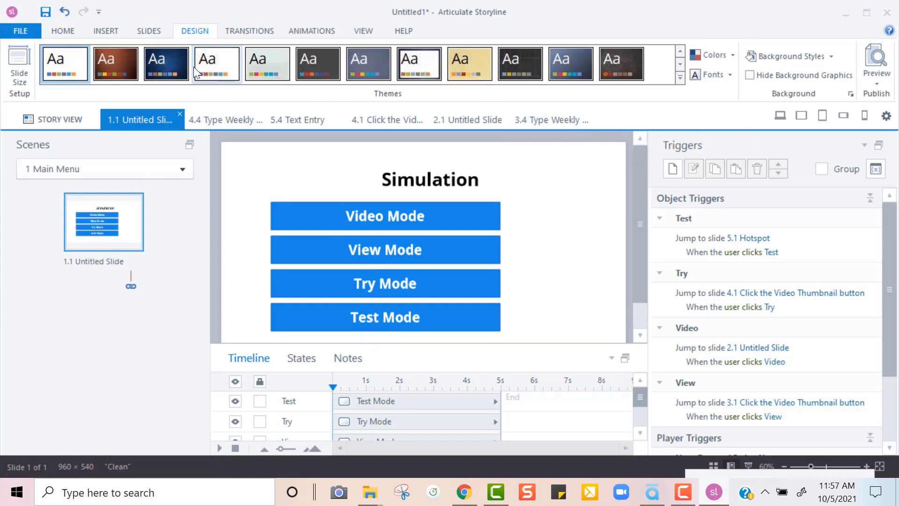
Step: Search the Content Library illustrations for "notebook" and insert the blank spiral notebook with the blue border on the Main Menu slide
{"action": "left_click", "coordinate": [113, 30]}
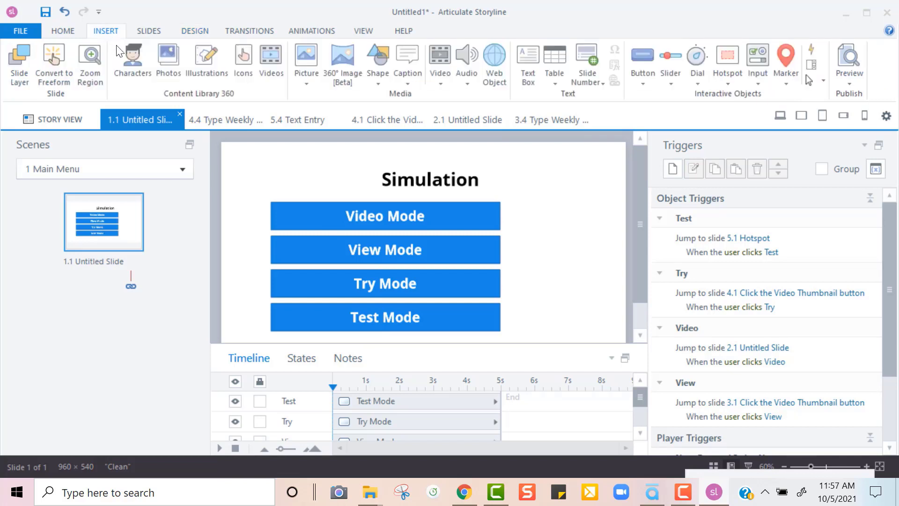
{"action": "left_click", "coordinate": [168, 70]}
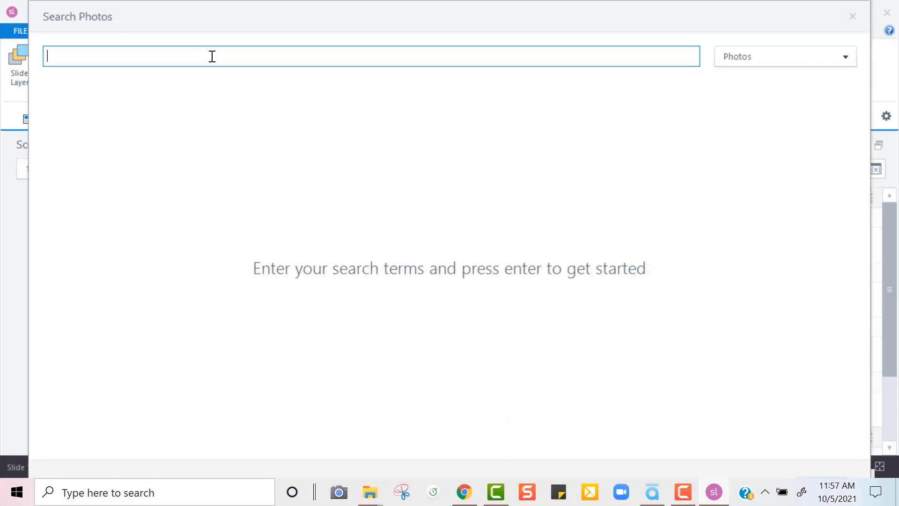
{"action": "left_click", "coordinate": [842, 55]}
{"action": "left_click", "coordinate": [822, 92]}
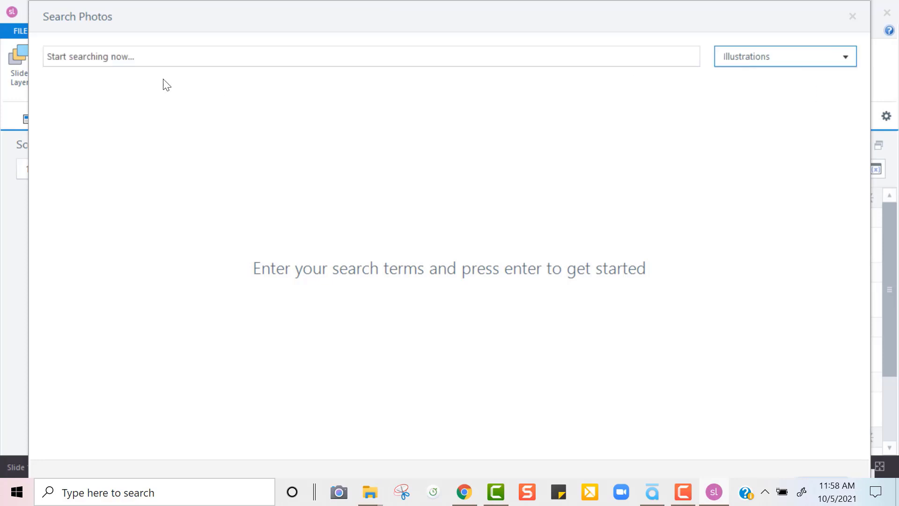
{"action": "left_click", "coordinate": [169, 60]}
{"action": "type", "text": "no"}
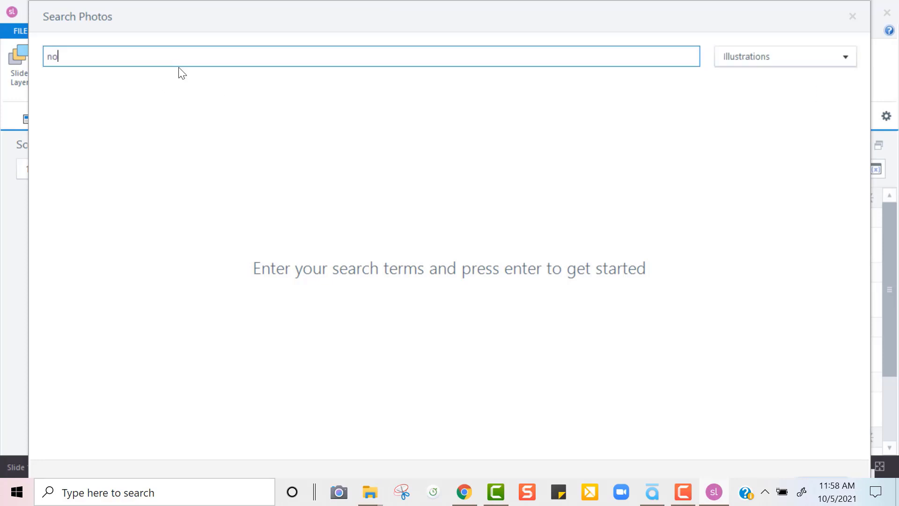
{"action": "type", "text": "tebook"}
{"action": "key", "text": "Return"}
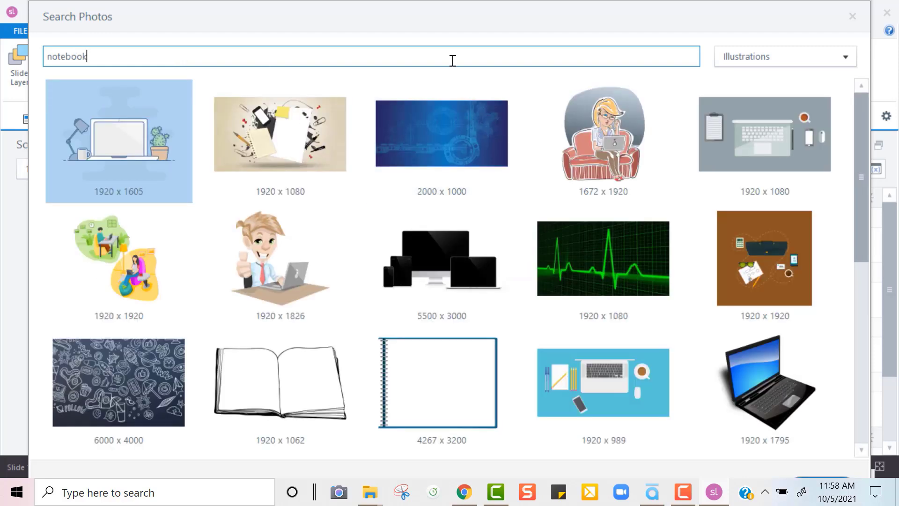
{"action": "left_click", "coordinate": [453, 383]}
{"action": "double_click", "coordinate": [449, 384]}
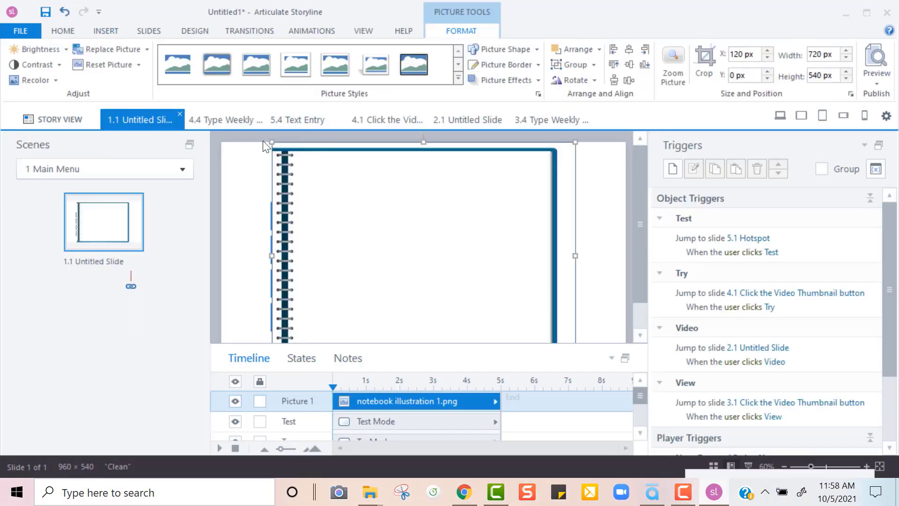
Step: Resize the notebook picture to about 278 × 323 px and place it beside the mode buttons at about X 676, Y 127 px
{"action": "left_click_drag", "start_coordinate": [271, 140], "coordinate": [442, 271]}
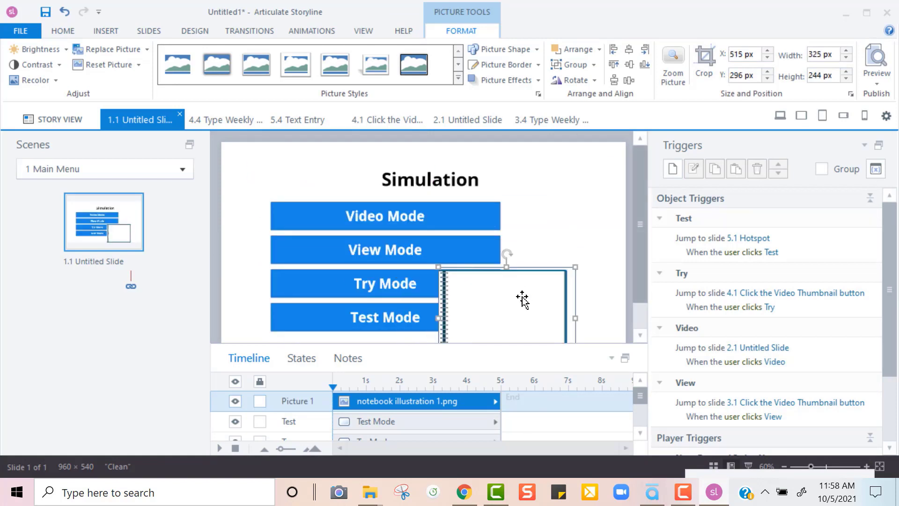
{"action": "left_click_drag", "start_coordinate": [522, 301], "coordinate": [583, 235]}
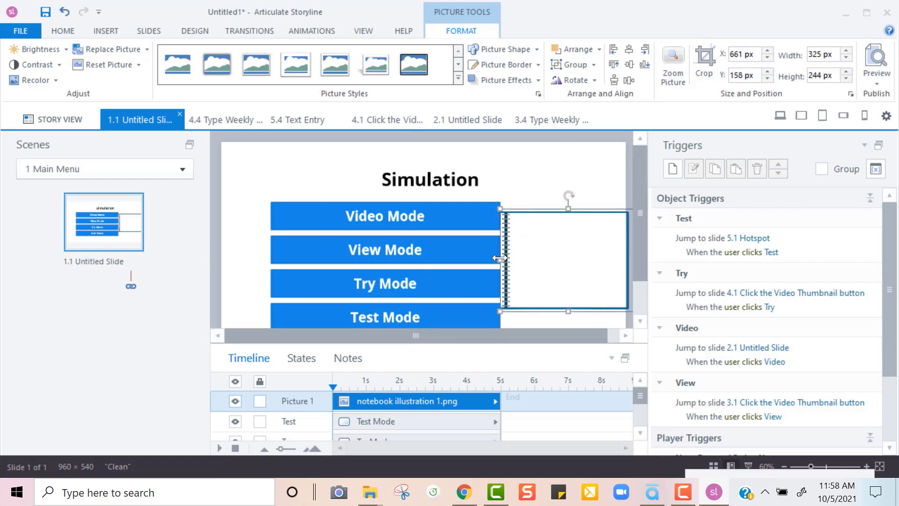
{"action": "left_click_drag", "start_coordinate": [500, 258], "coordinate": [555, 242]}
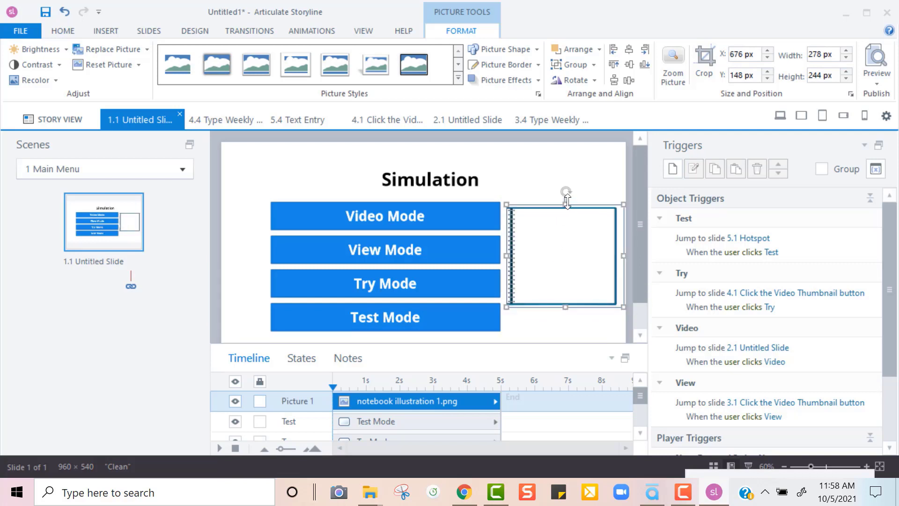
{"action": "left_click_drag", "start_coordinate": [568, 201], "coordinate": [567, 171]}
{"action": "scroll", "coordinate": [576, 286], "scroll_direction": "down", "scroll_amount": 1}
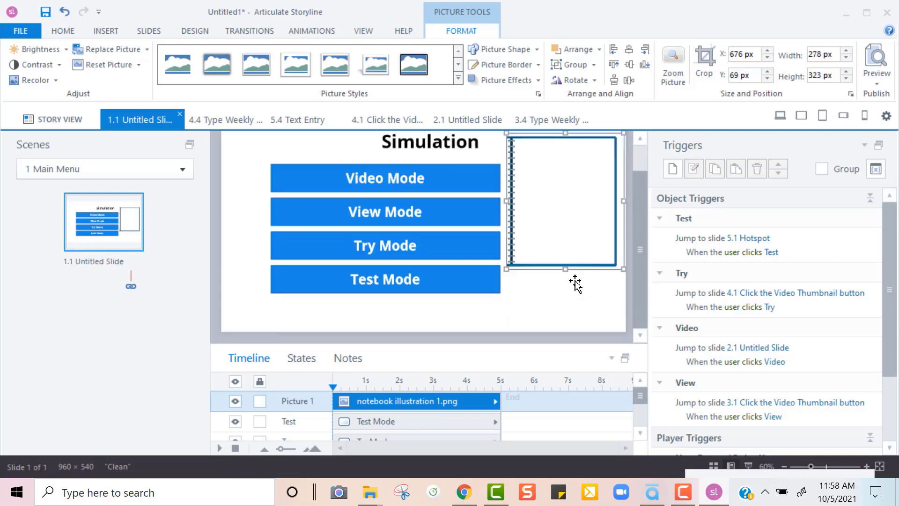
{"action": "left_click_drag", "start_coordinate": [570, 231], "coordinate": [570, 256]}
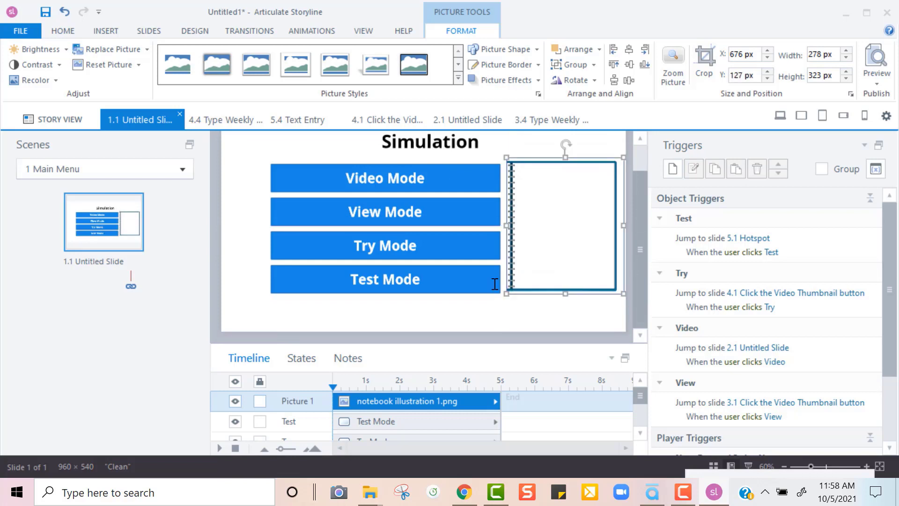
{"action": "left_click", "coordinate": [97, 31]}
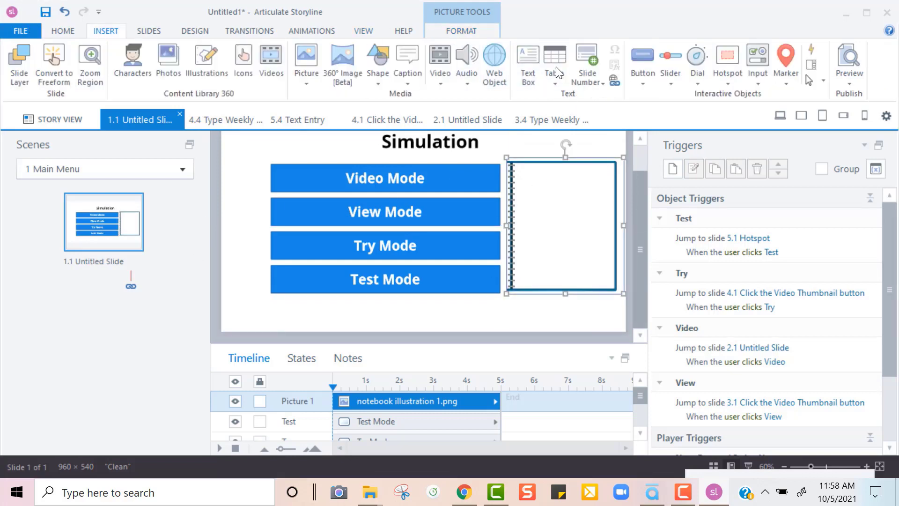
{"action": "left_click", "coordinate": [521, 55]}
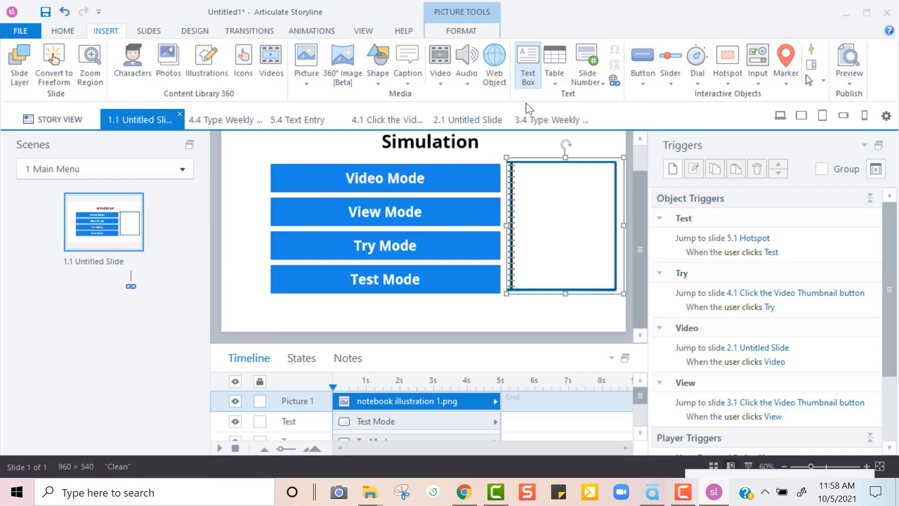
{"action": "left_click", "coordinate": [528, 181]}
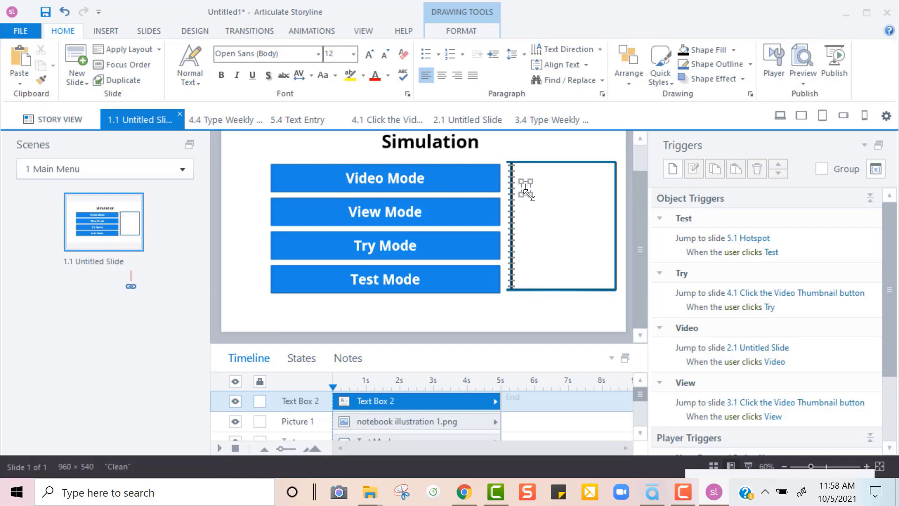
{"action": "mouse_move", "coordinate": [529, 196]}
{"action": "left_mouse_down"}
{"action": "mouse_move", "coordinate": [570, 214]}
{"action": "mouse_move", "coordinate": [529, 197]}
{"action": "left_mouse_up"}
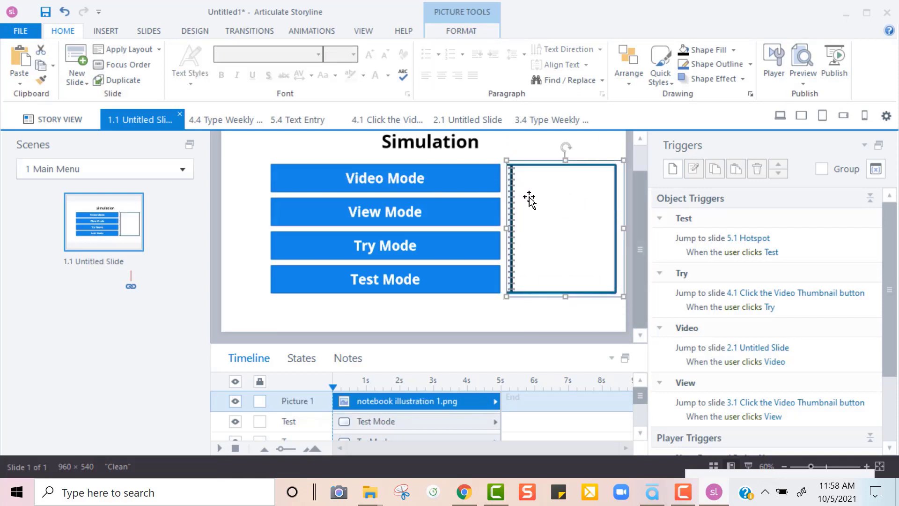
Step: Add a text box across the upper part of the notebook page reading "Type a message for your learners."
{"action": "left_click", "coordinate": [118, 36]}
{"action": "left_click", "coordinate": [526, 70]}
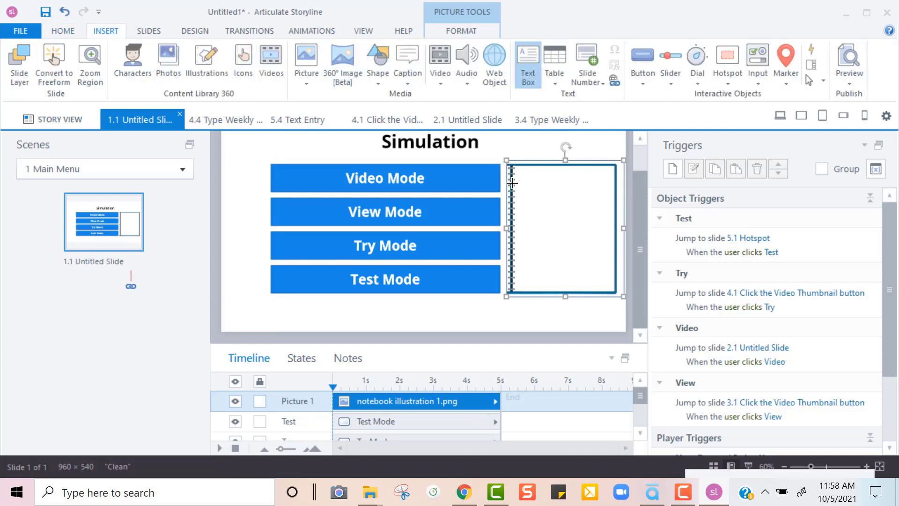
{"action": "left_click_drag", "start_coordinate": [524, 188], "coordinate": [603, 228]}
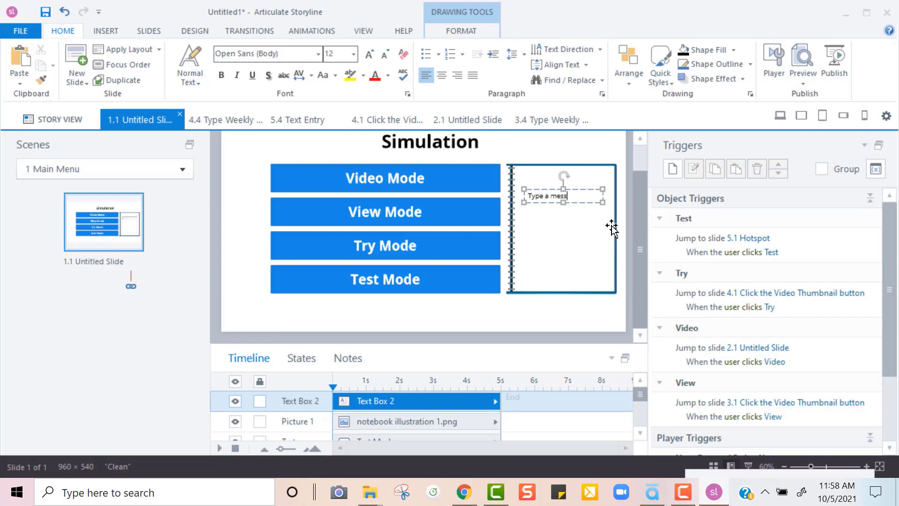
{"action": "type", "text": "Type a message for your learners."}
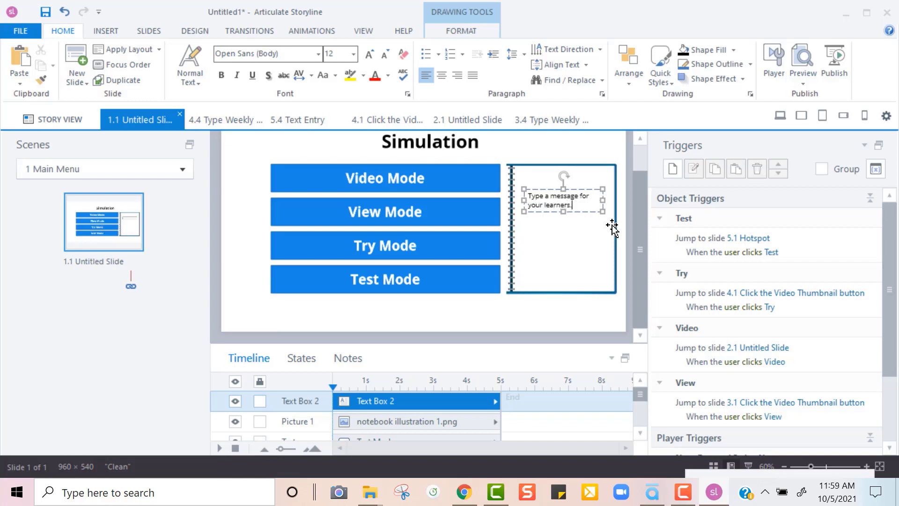
{"action": "left_click", "coordinate": [414, 319]}
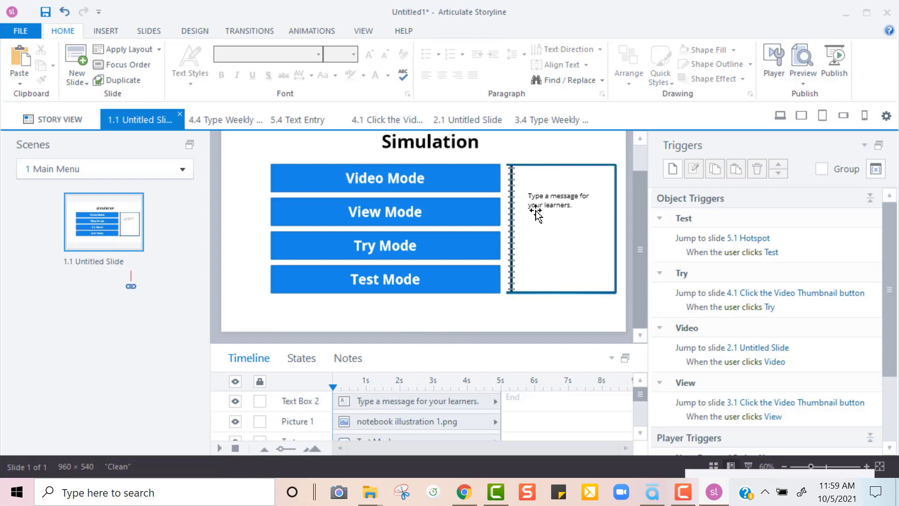
{"action": "left_click", "coordinate": [559, 200]}
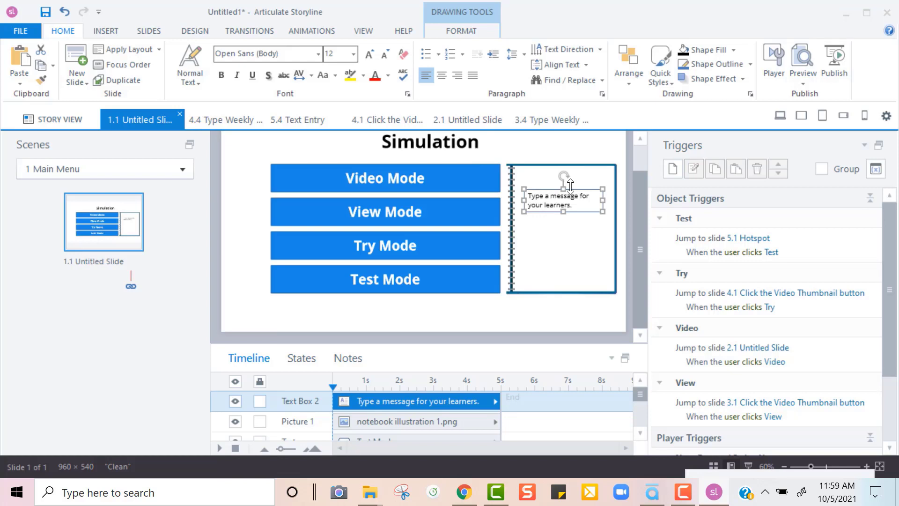
{"action": "left_click", "coordinate": [234, 119]}
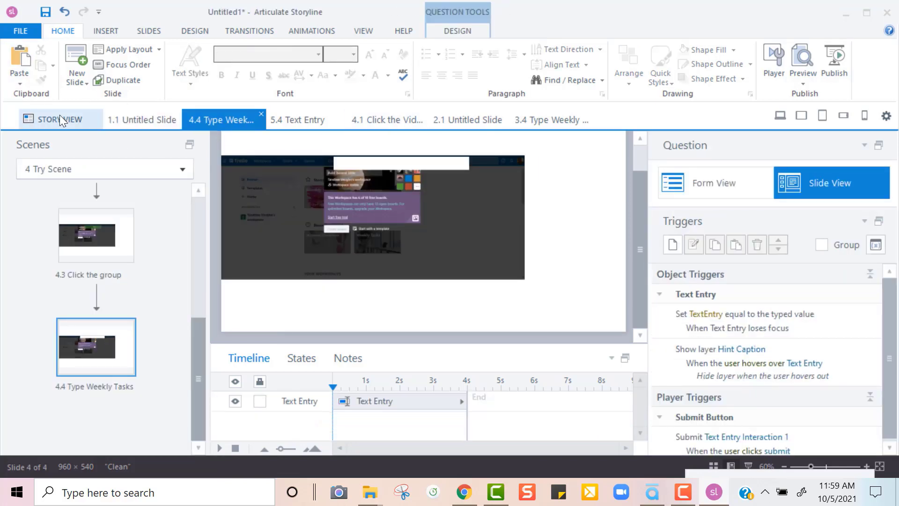
{"action": "left_click", "coordinate": [117, 119]}
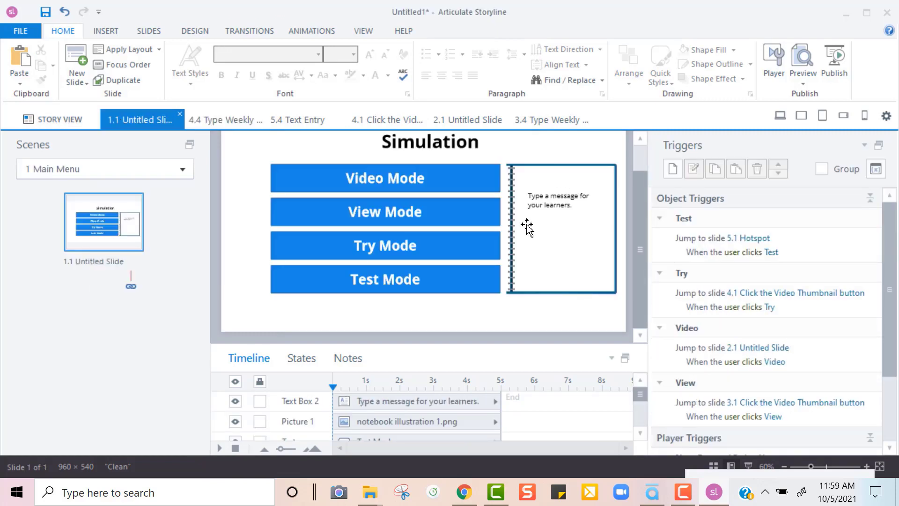
Step: Group the message text box with the notebook picture on the Main Menu slide
{"action": "left_click", "coordinate": [535, 194]}
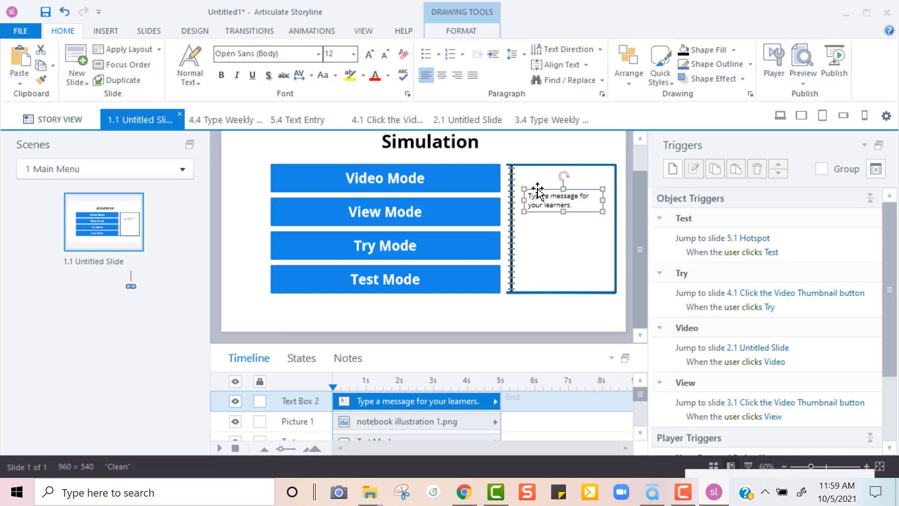
{"action": "key", "text": "Escape"}
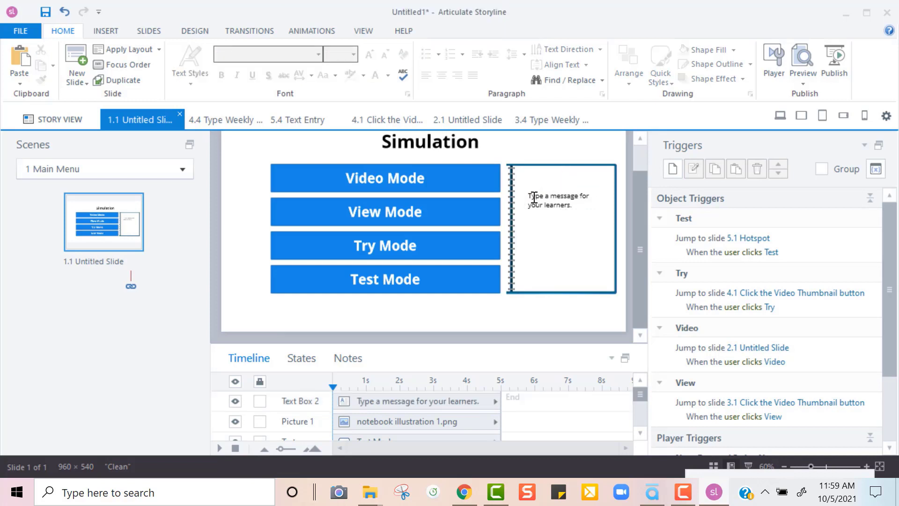
{"action": "left_click", "coordinate": [533, 196]}
{"action": "key", "text": "Escape"}
{"action": "left_click", "coordinate": [540, 195]}
{"action": "left_click", "coordinate": [556, 172]}
{"action": "left_click", "coordinate": [546, 203]}
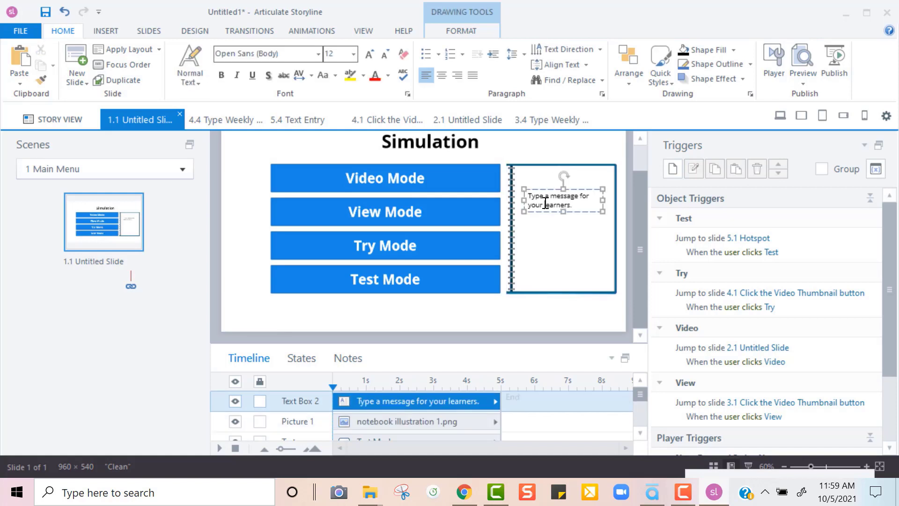
{"action": "key", "text": "Escape"}
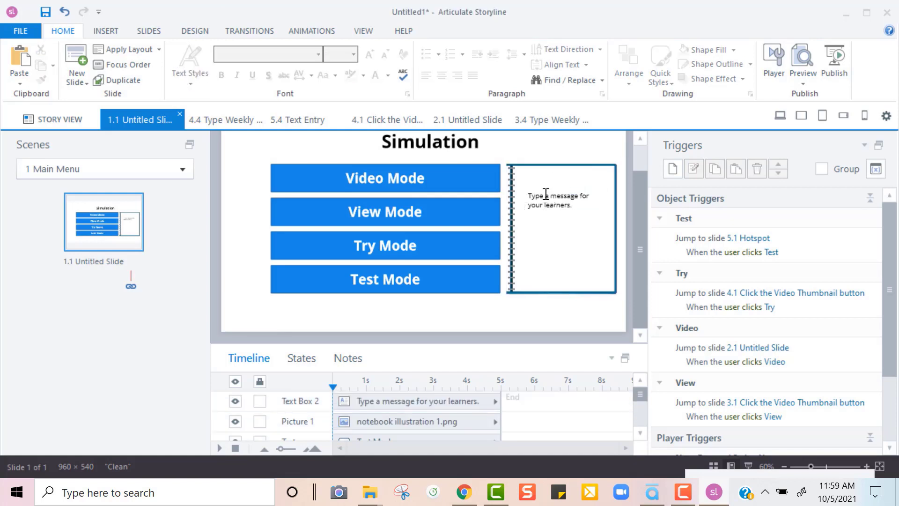
{"action": "left_click", "coordinate": [546, 194]}
{"action": "key", "text": "Escape"}
{"action": "left_click", "coordinate": [543, 196]}
{"action": "left_click", "coordinate": [538, 172], "text": "shift"}
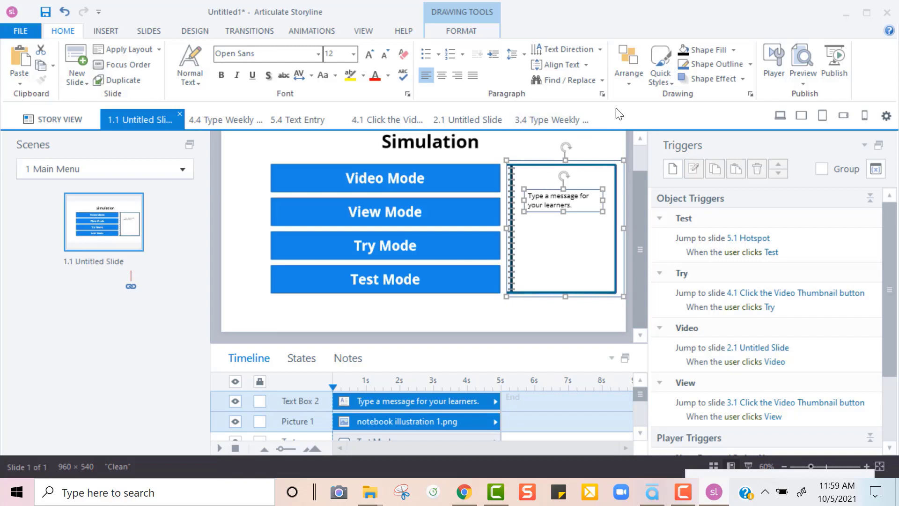
{"action": "left_click", "coordinate": [630, 82]}
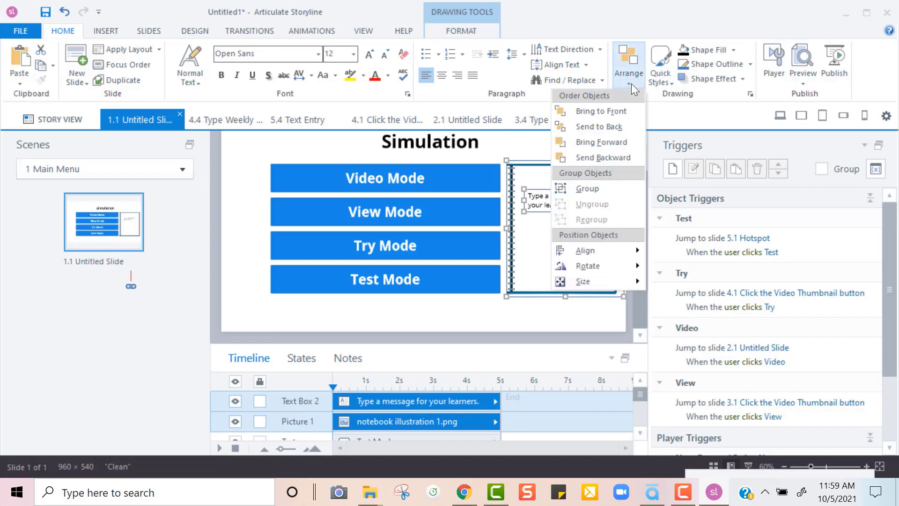
{"action": "left_click", "coordinate": [589, 188]}
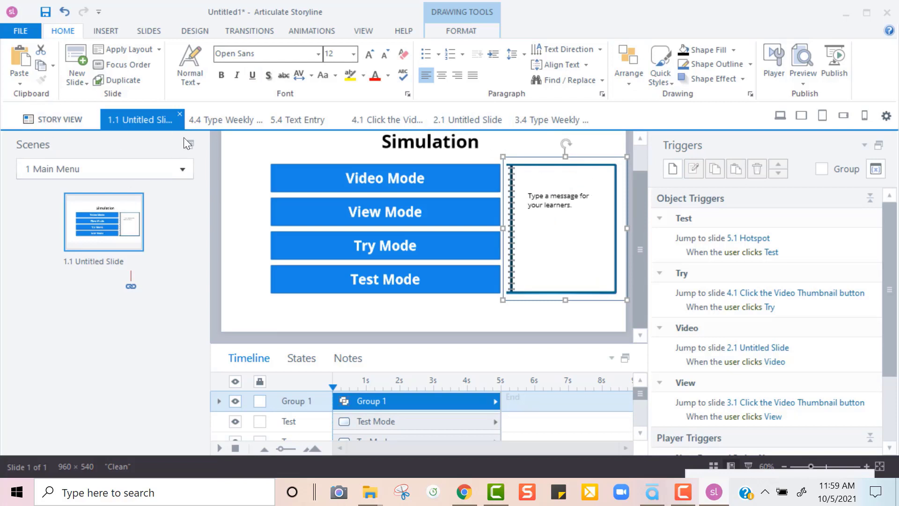
Step: Paste a copy of the grouped notebook and message onto slide 2.1 in the Video Scene
{"action": "left_click", "coordinate": [38, 119]}
{"action": "scroll", "coordinate": [412, 255], "scroll_direction": "down", "scroll_amount": 1}
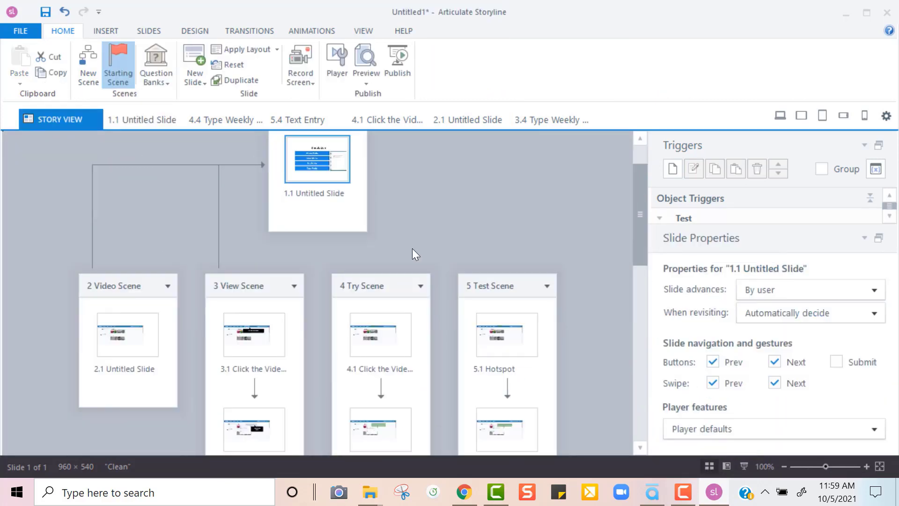
{"action": "left_click", "coordinate": [136, 356]}
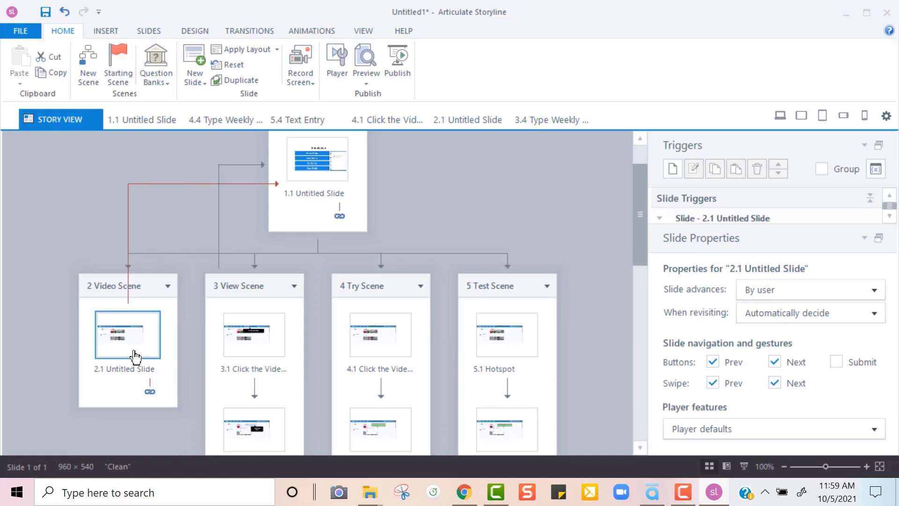
{"action": "double_click", "coordinate": [141, 355]}
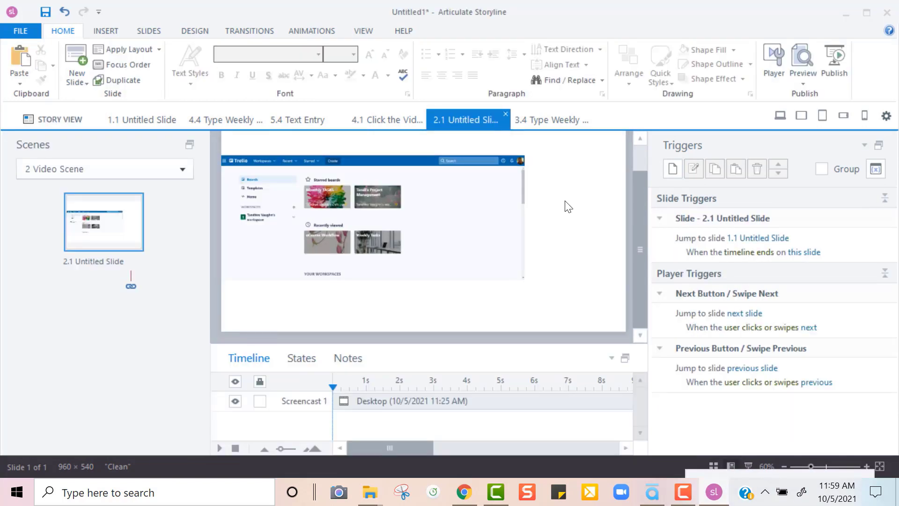
{"action": "key", "text": "ctrl+v"}
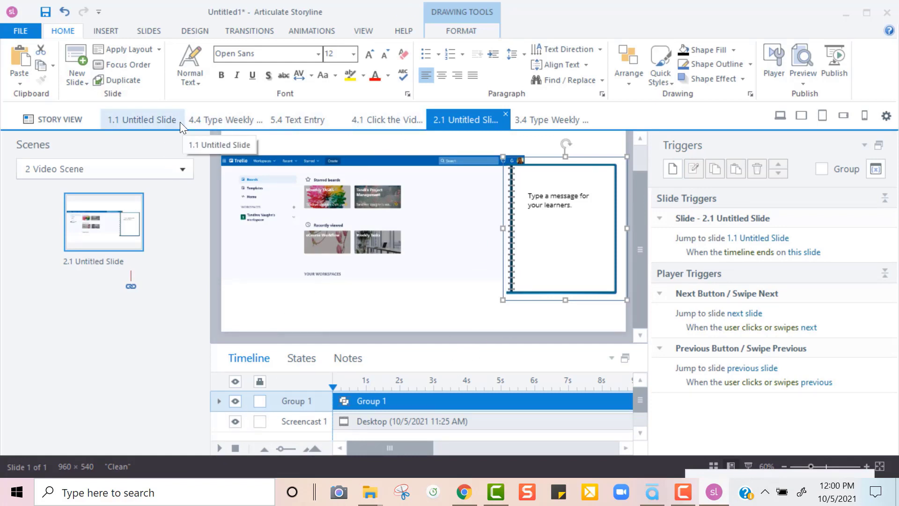
Step: Paste the notebook group onto slide 3.1, the first slide of the View Scene
{"action": "left_click", "coordinate": [544, 119]}
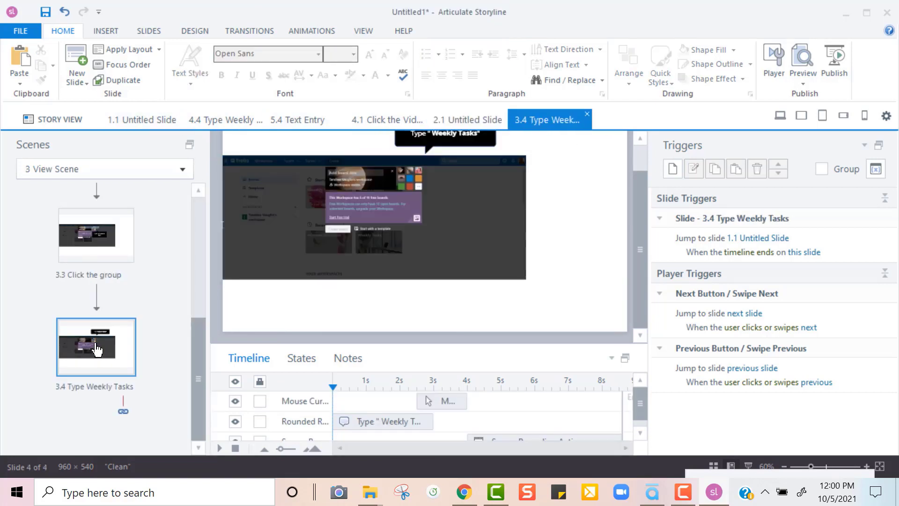
{"action": "scroll", "coordinate": [98, 342], "scroll_direction": "up", "scroll_amount": 3}
{"action": "left_click", "coordinate": [133, 221]}
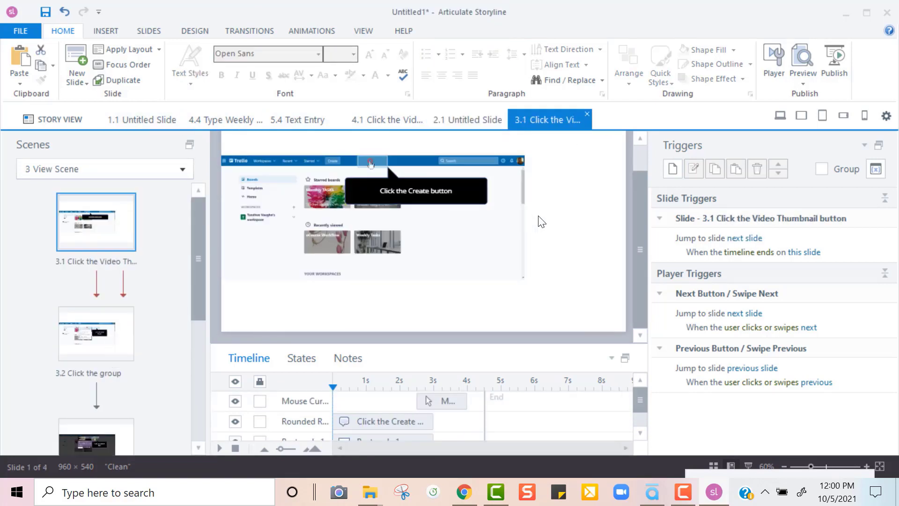
{"action": "key", "text": "ctrl+v"}
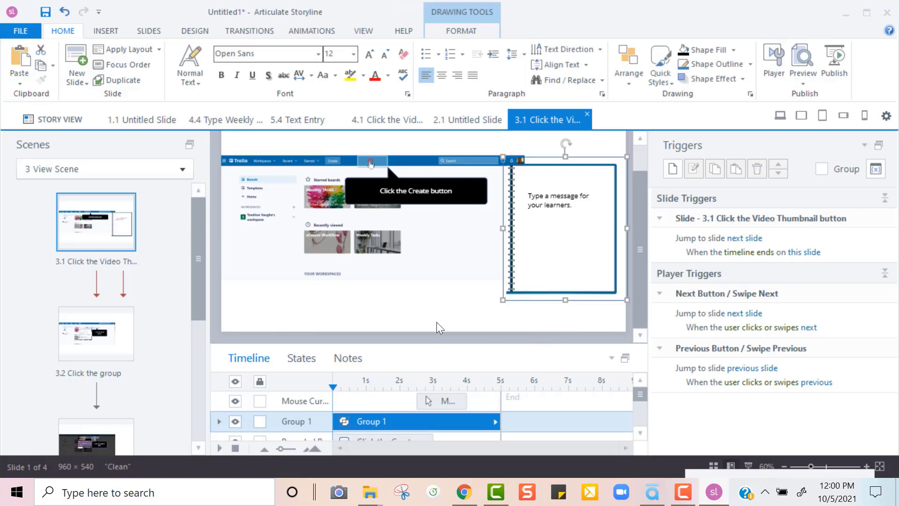
Step: Paste the notebook group onto slide 3.2 of the View Scene and open its message text for editing
{"action": "left_click", "coordinate": [110, 316]}
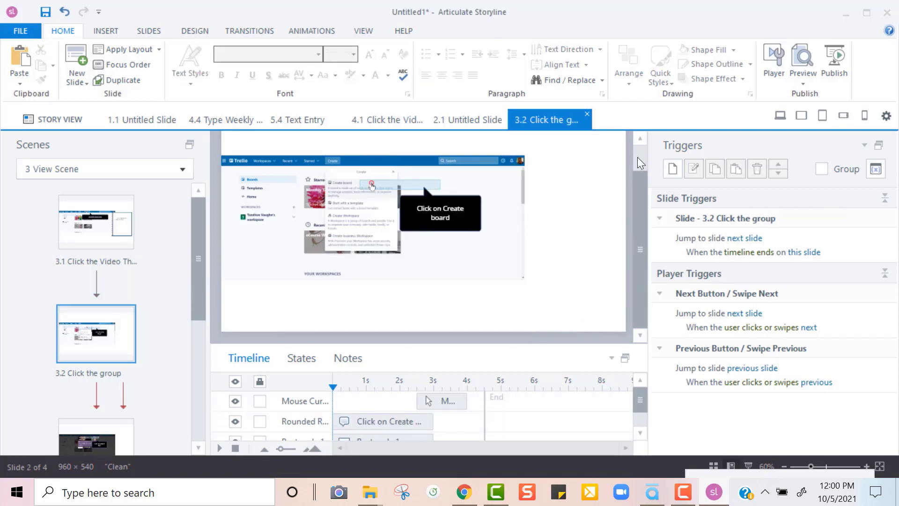
{"action": "key", "text": "ctrl+v"}
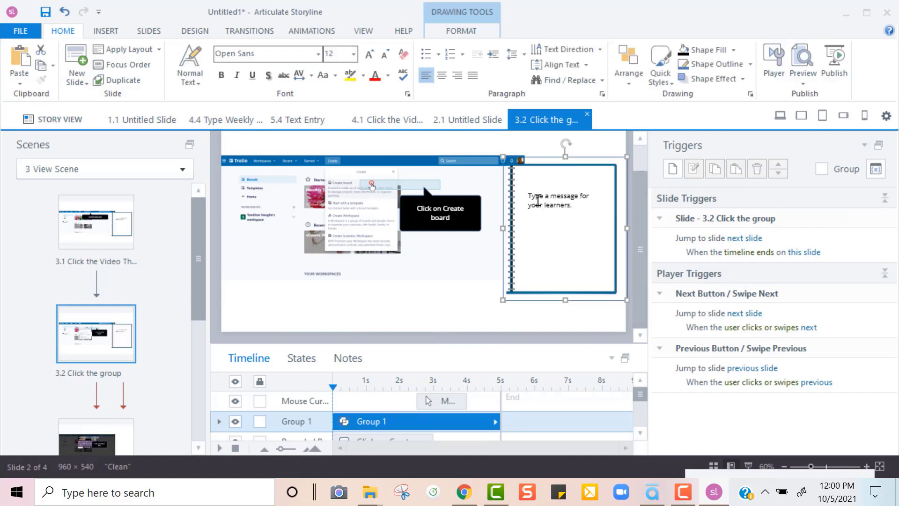
{"action": "left_click", "coordinate": [537, 200]}
{"action": "left_click", "coordinate": [533, 196]}
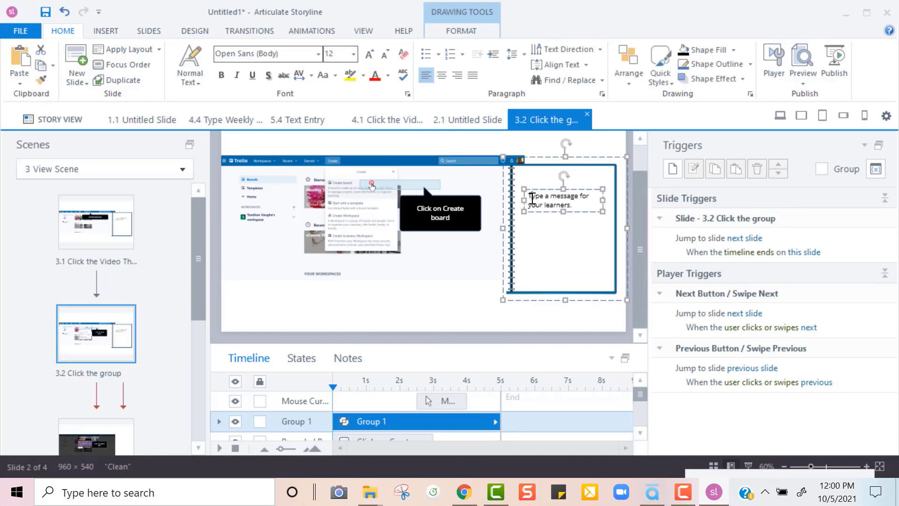